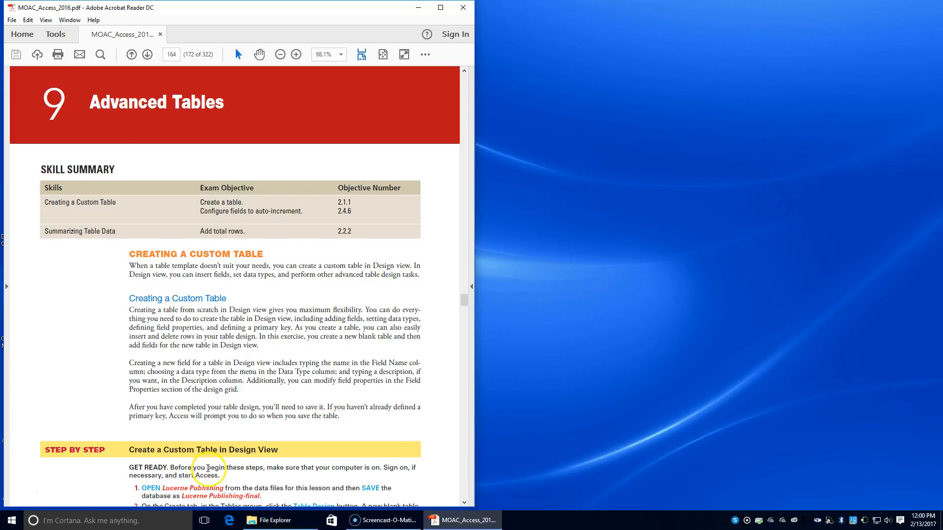
Step: Switch to File Explorer and browse to the DATA FILES folder inside INFO TECH I > ACCESS on the personal network drive
scroll(207, 468, down, 2)
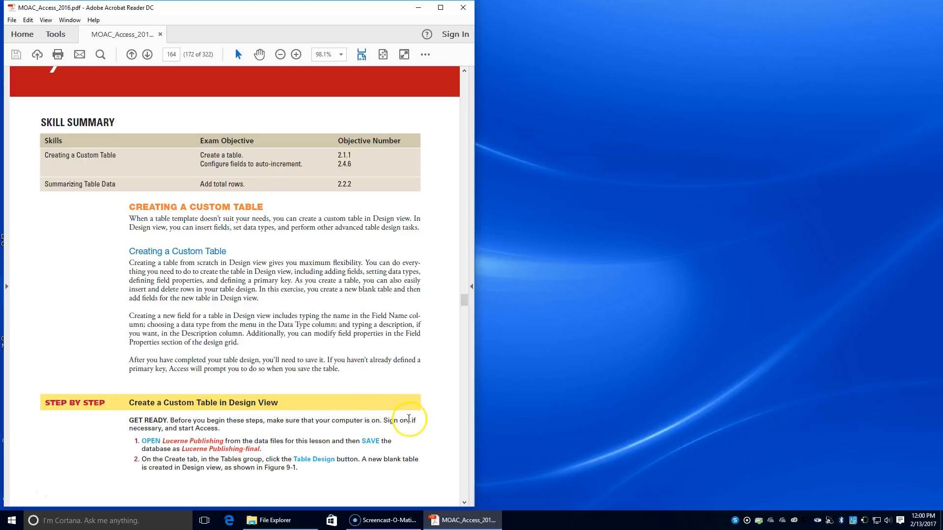
click(305, 519)
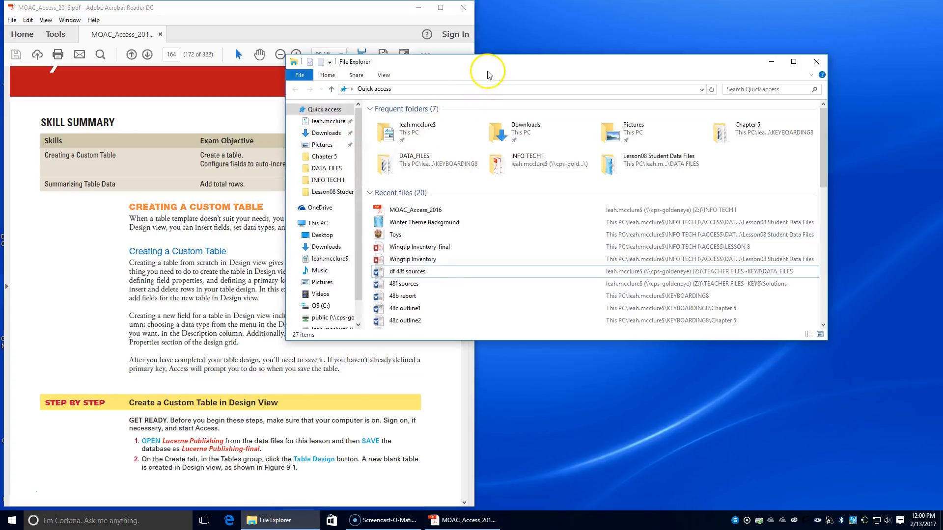
drag(552, 68, 719, 55)
click(563, 125)
double_click(563, 126)
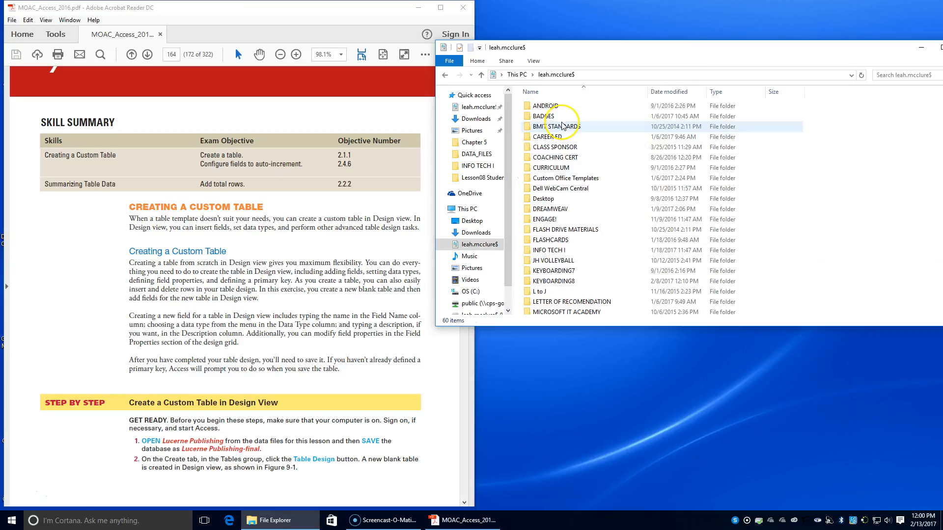
double_click(550, 251)
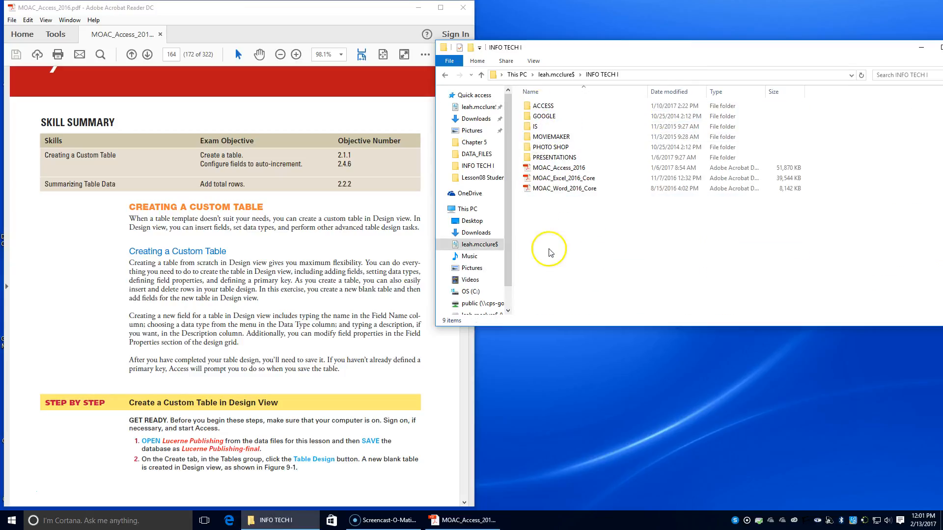
double_click(539, 107)
double_click(539, 107)
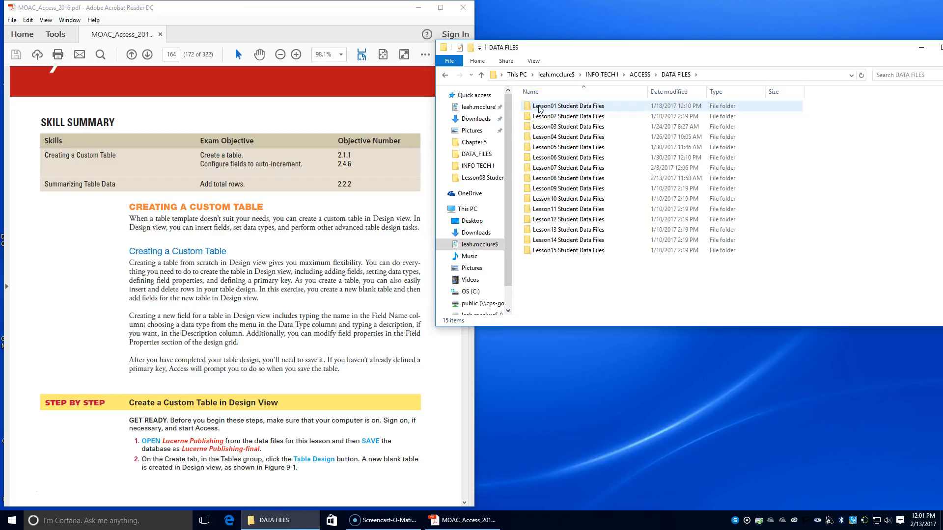
Step: Open the Lucerne Publishing database from Lesson09 Student Data Files and arrange Access side by side with the PDF textbook
double_click(549, 191)
click(545, 117)
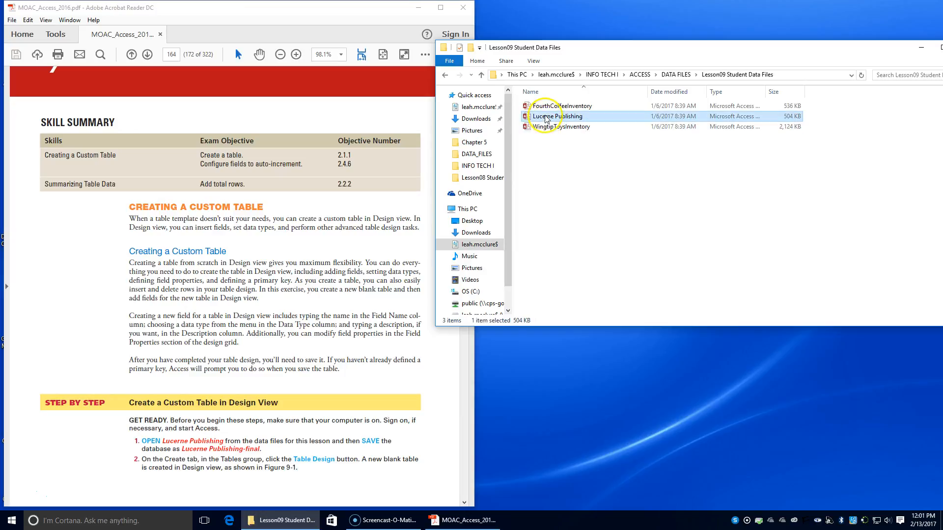
double_click(546, 118)
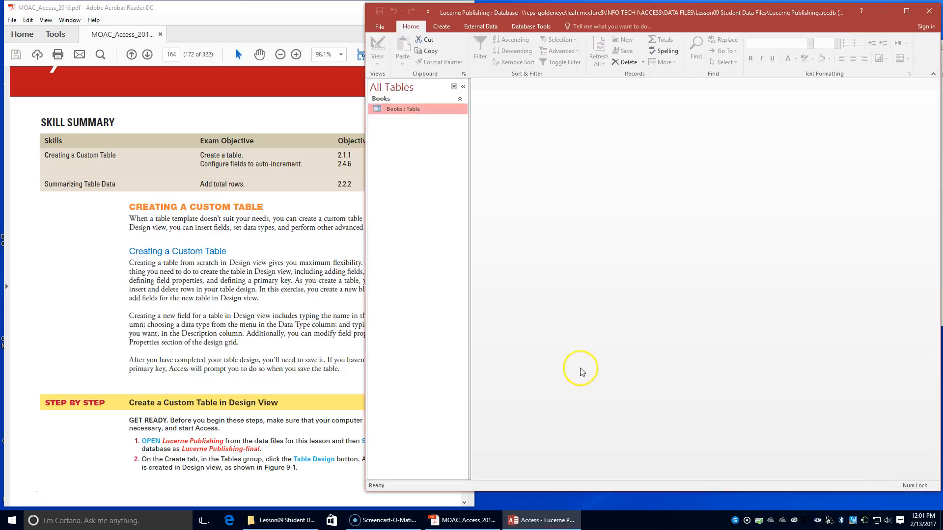
drag(702, 11, 942, 25)
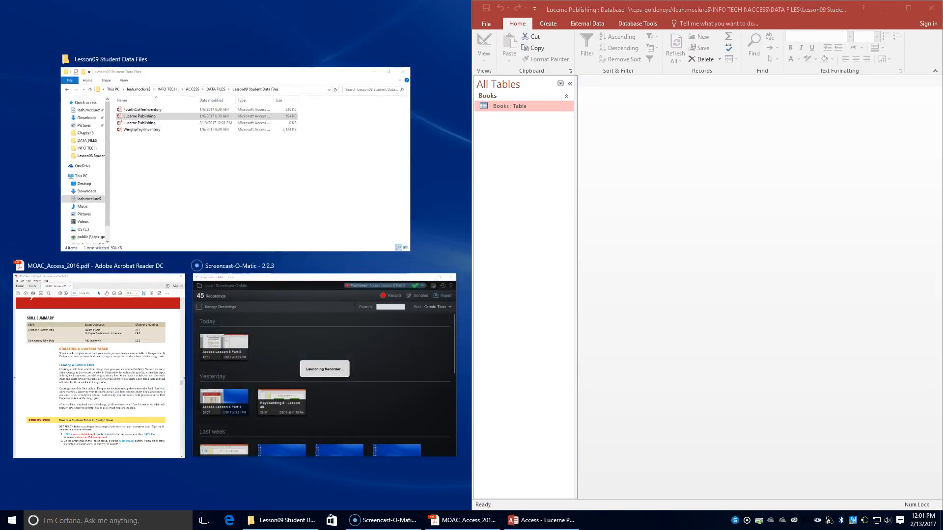
click(126, 323)
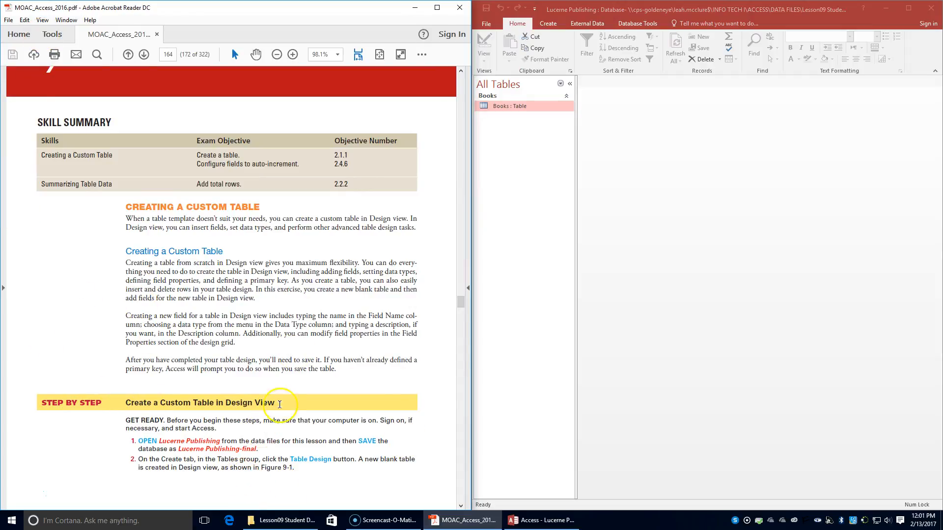
Step: Save the database as Lucerne Publishing-final in the INFO TECH I > ACCESS > LESSON 9 folder
click(487, 23)
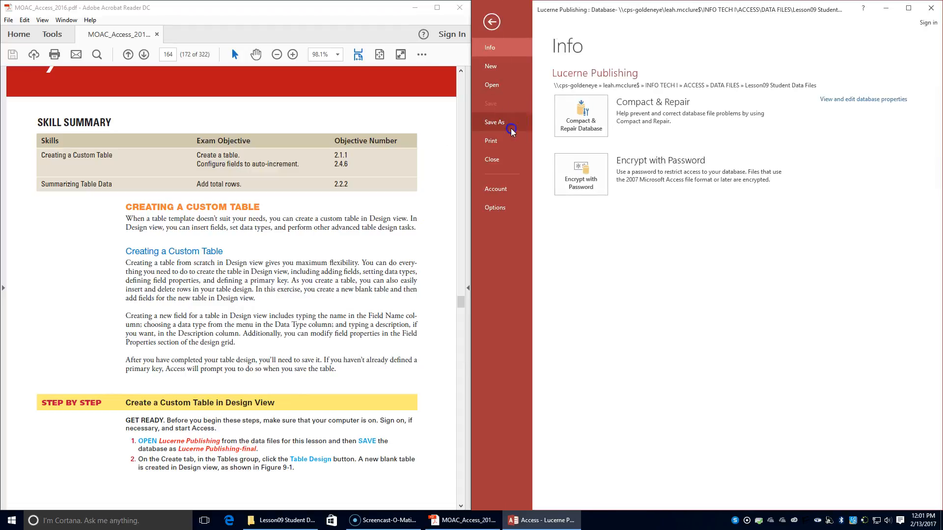
click(511, 132)
click(734, 341)
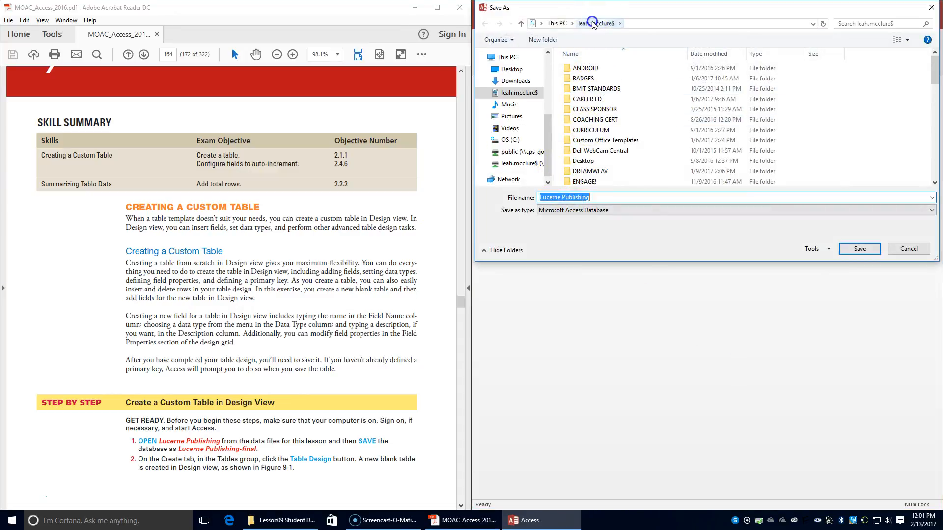
scroll(589, 143, down, 2)
click(588, 161)
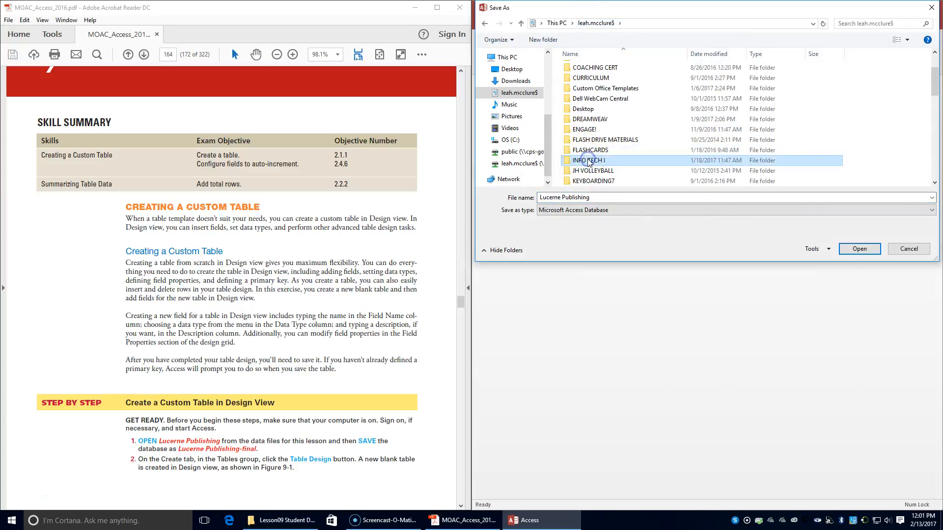
double_click(589, 161)
double_click(582, 68)
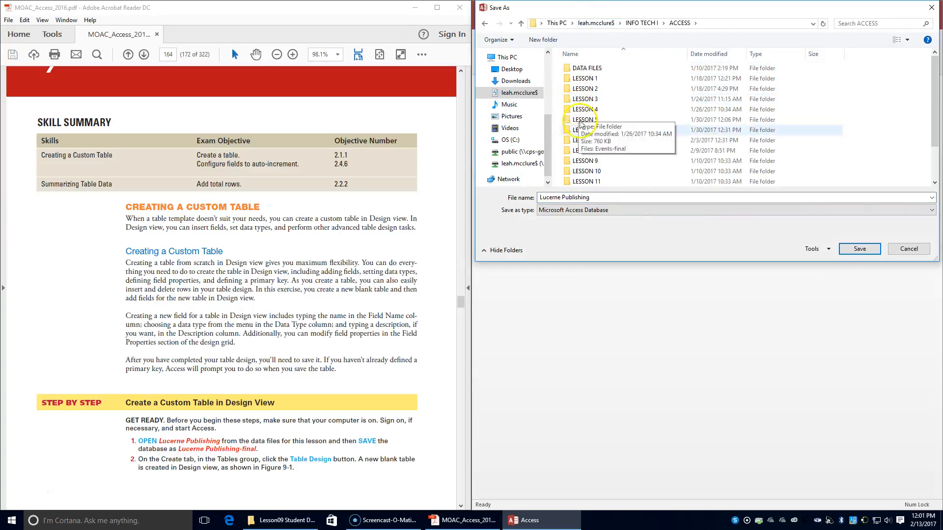
double_click(584, 161)
double_click(601, 198)
click(599, 198)
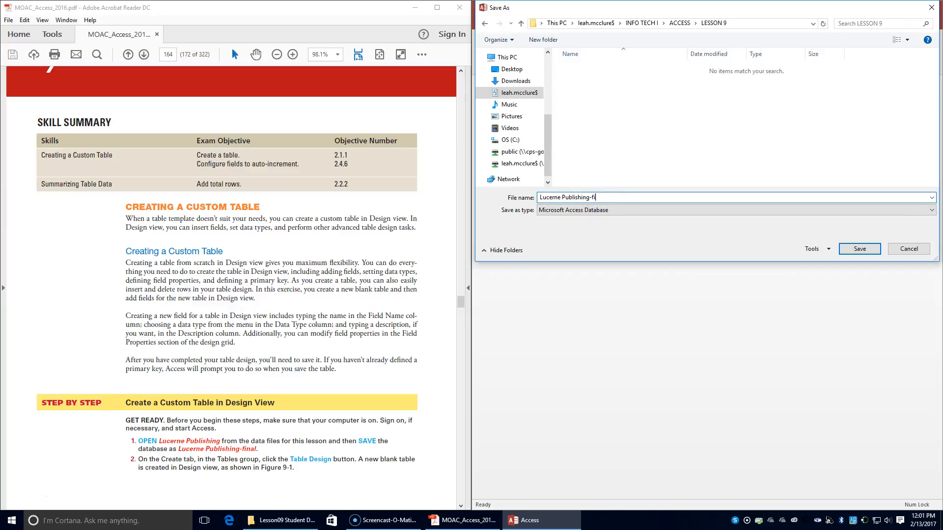
text(-final)
key(Return)
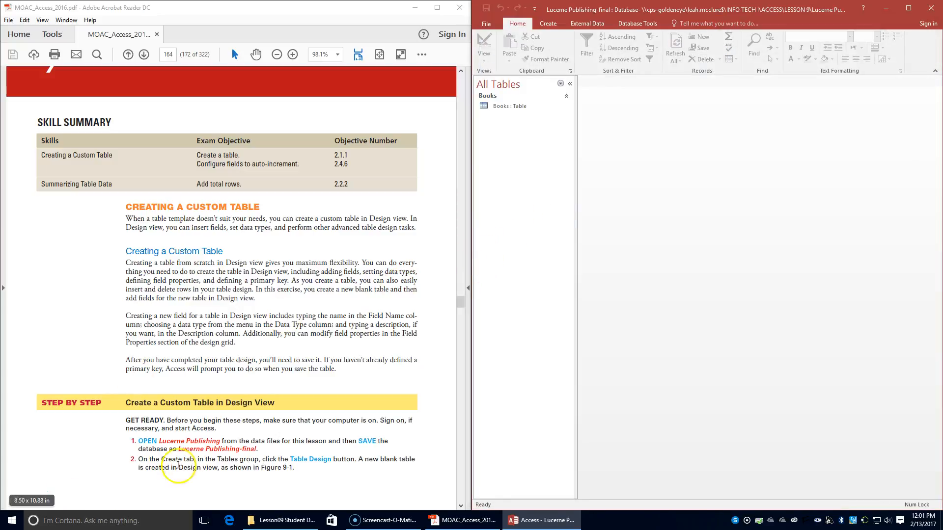
Step: Create a new blank table in Design view
click(543, 25)
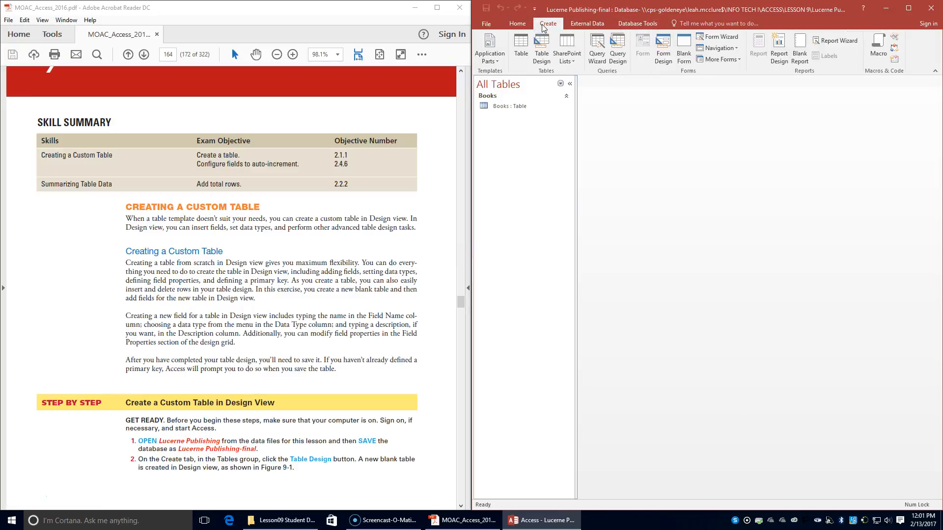
click(549, 66)
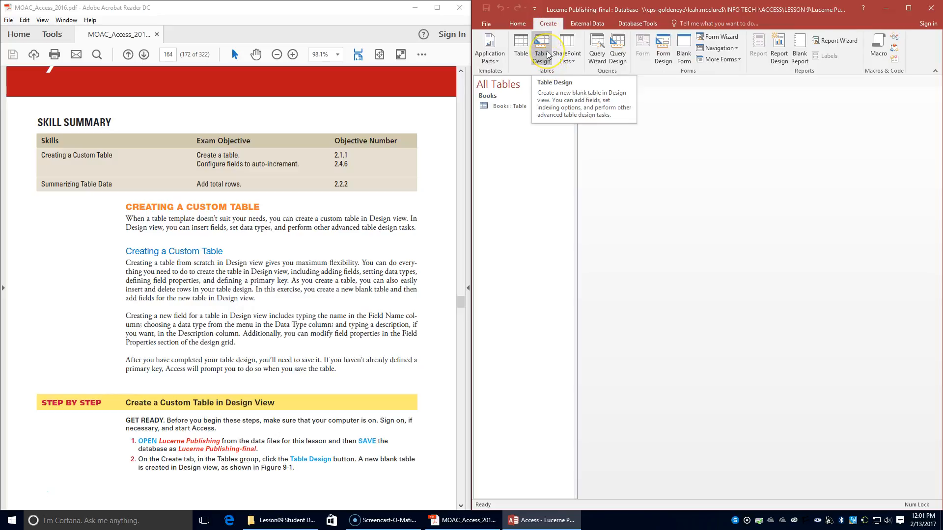
click(548, 55)
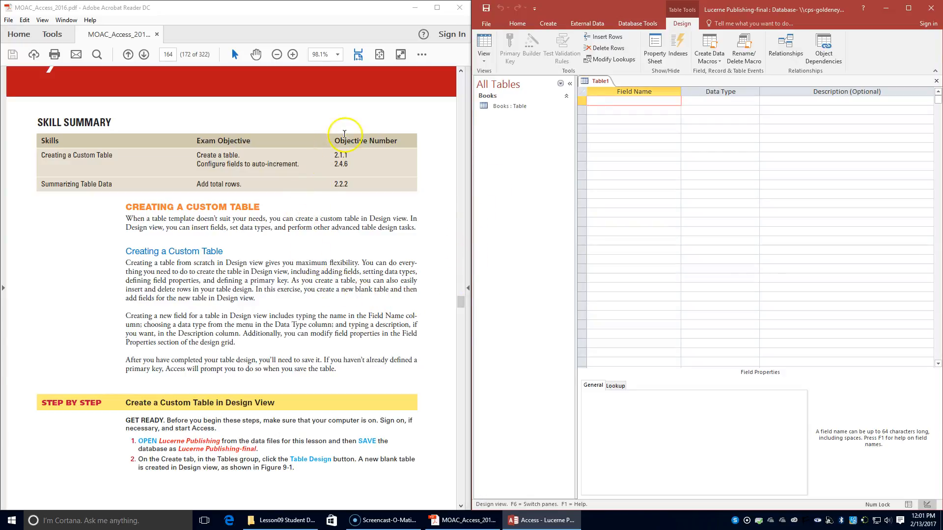
Step: Add an ID field as the table's first field, with the AutoNumber data type and the description Record Number
scroll(339, 294, down, 8)
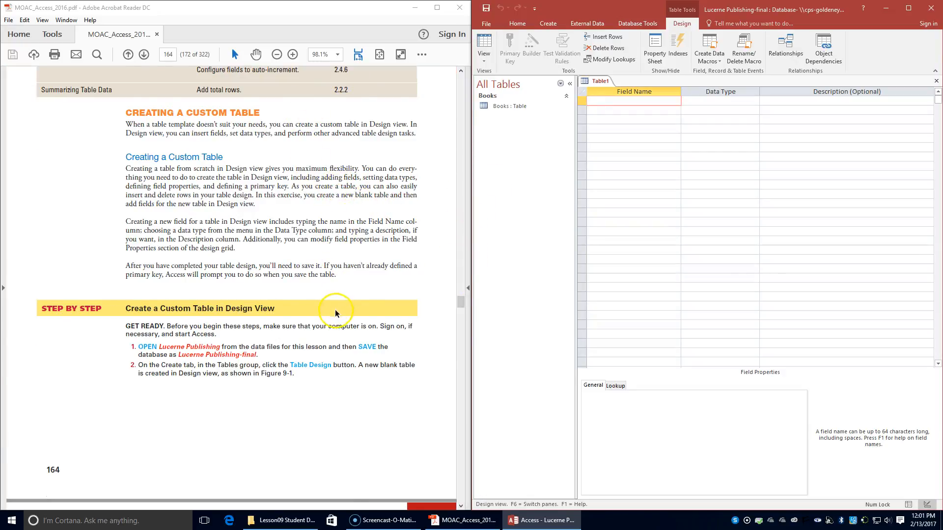
scroll(336, 318, down, 5)
scroll(336, 344, down, 4)
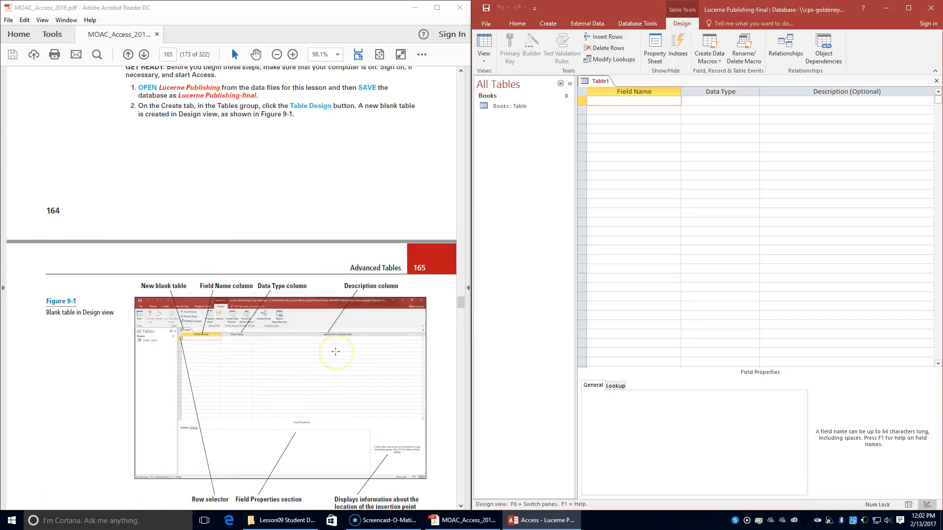
scroll(335, 351, down, 2)
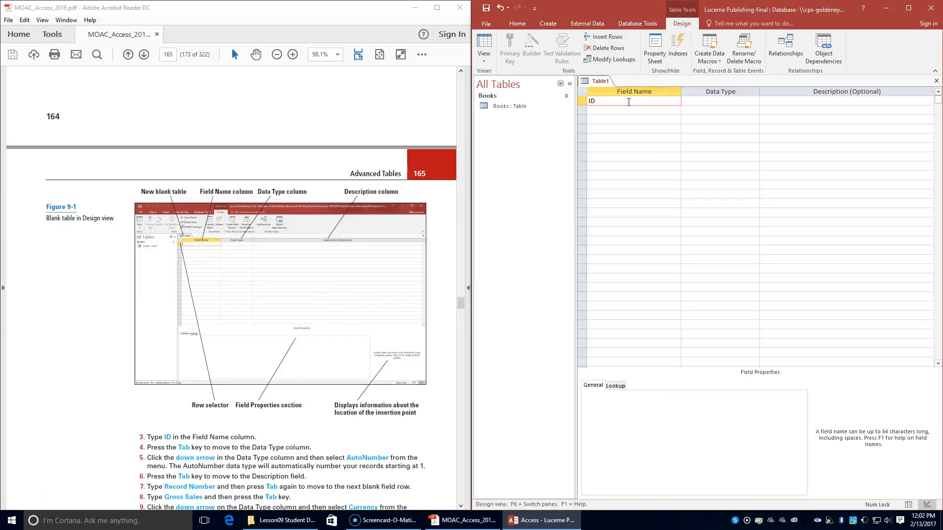
key(Tab)
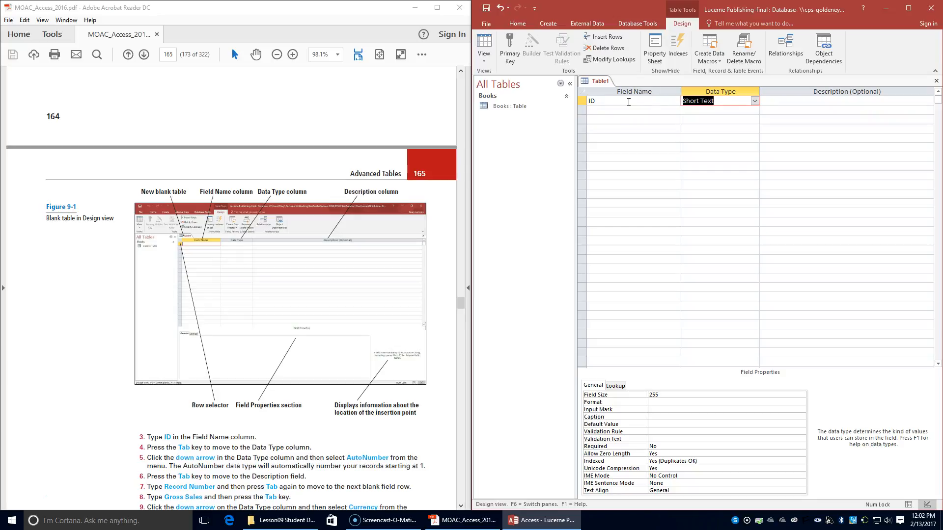
click(754, 101)
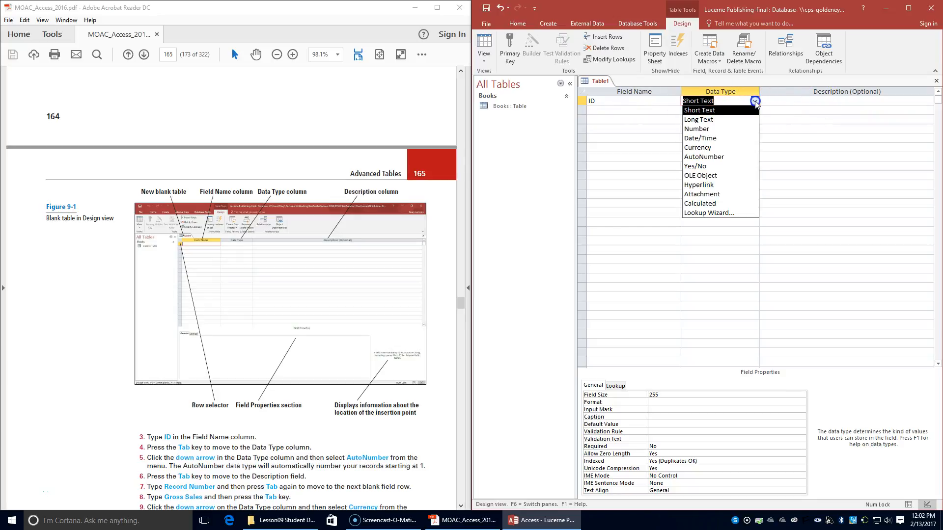
click(738, 157)
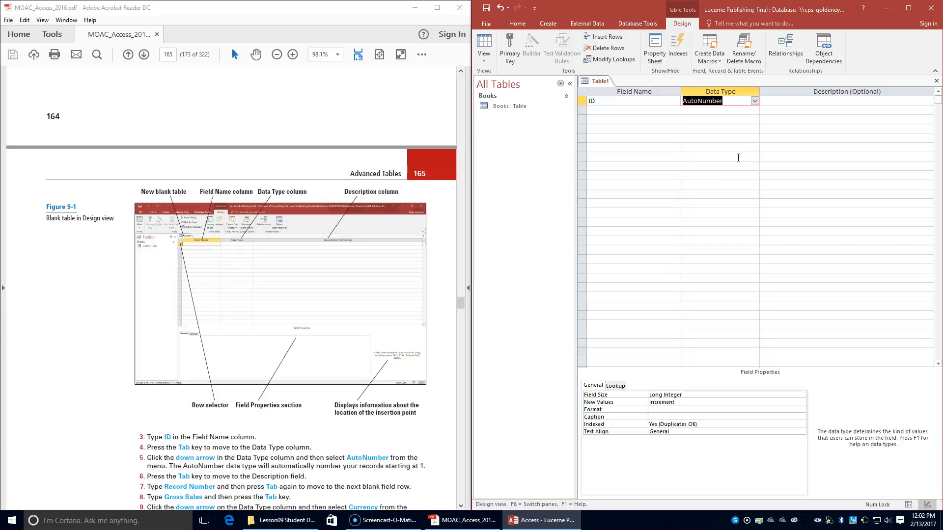
key(Tab)
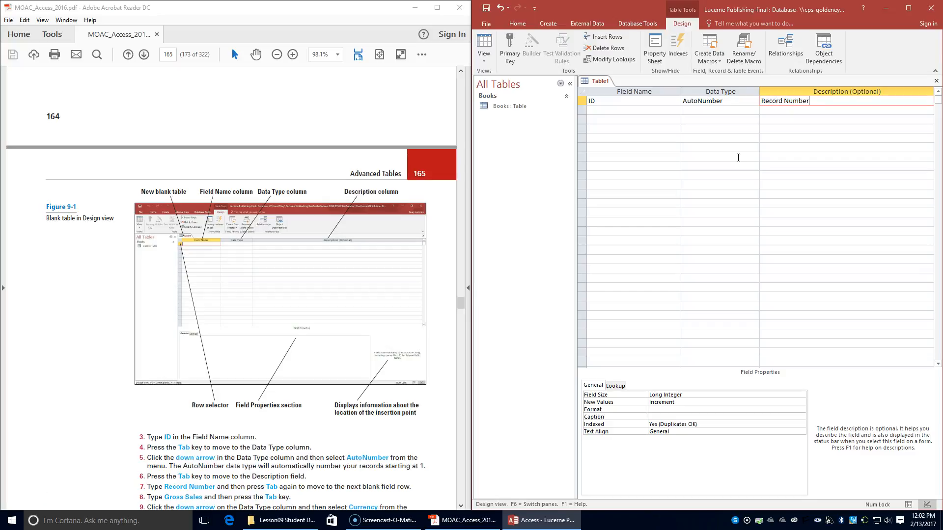
key(Tab)
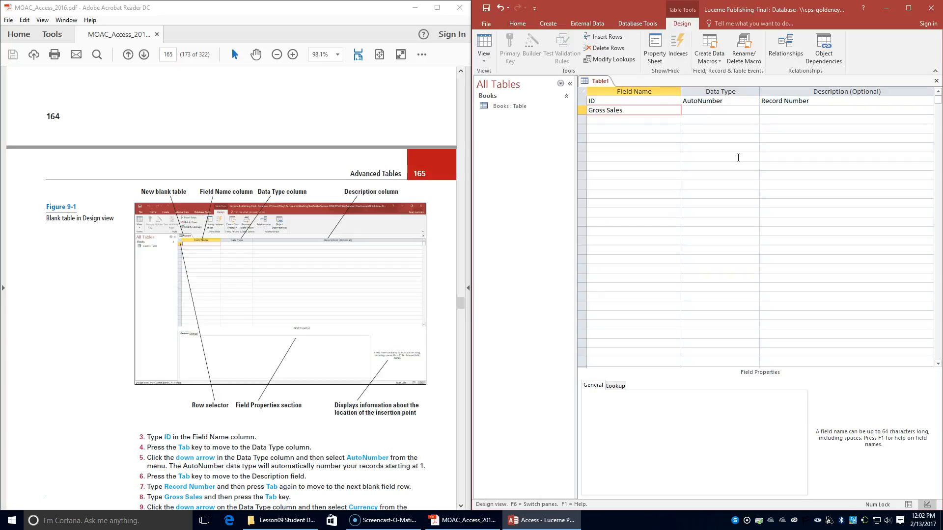
Step: Add a Gross Sales field below ID with the Currency data type and no description
key(Tab)
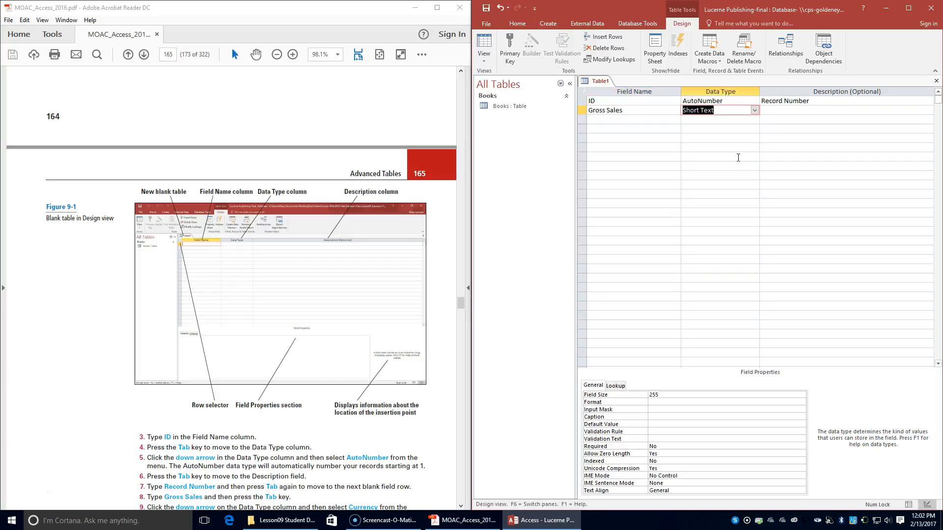
scroll(368, 441, down, 3)
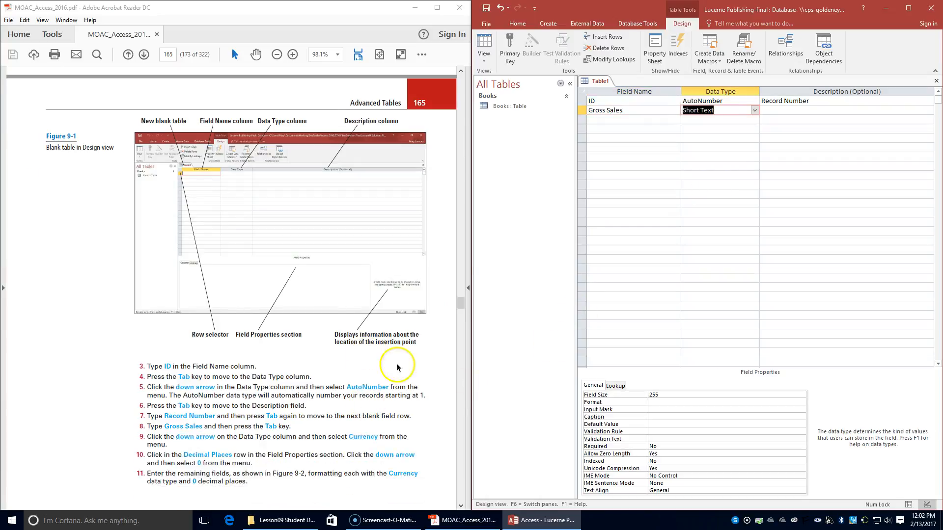
click(754, 110)
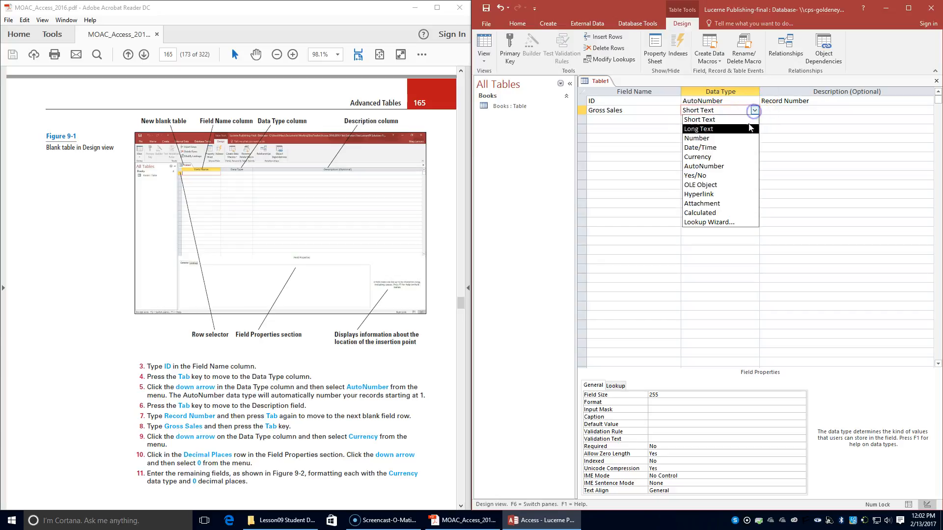
click(736, 157)
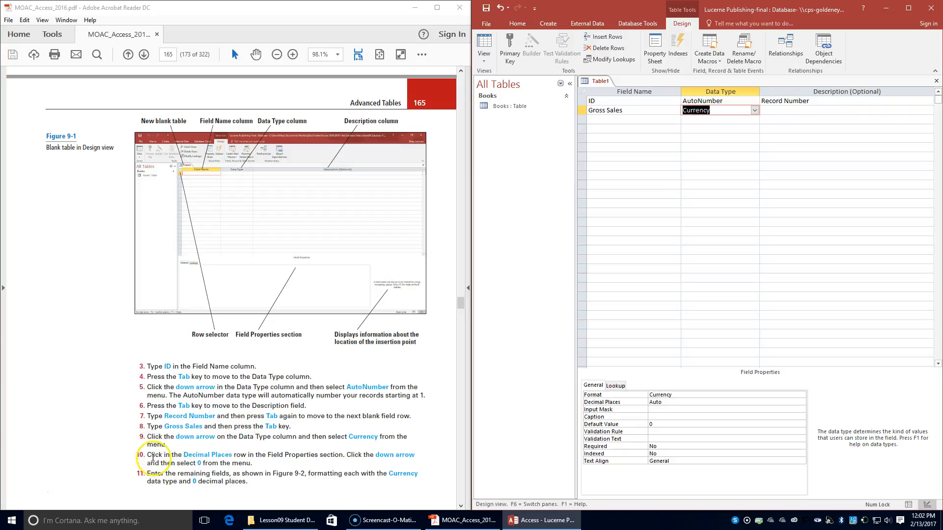
key(Tab)
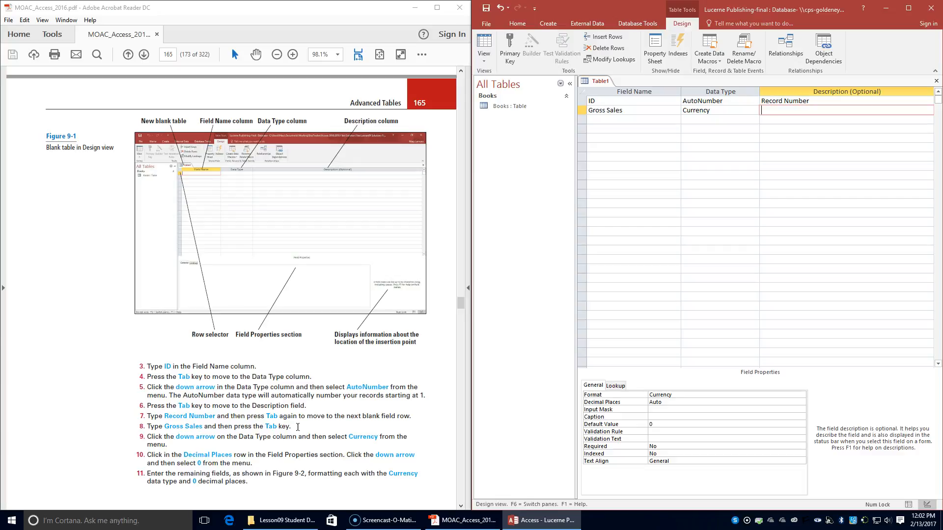
Step: Set the Decimal Places property of the Gross Sales field to 0
click(717, 112)
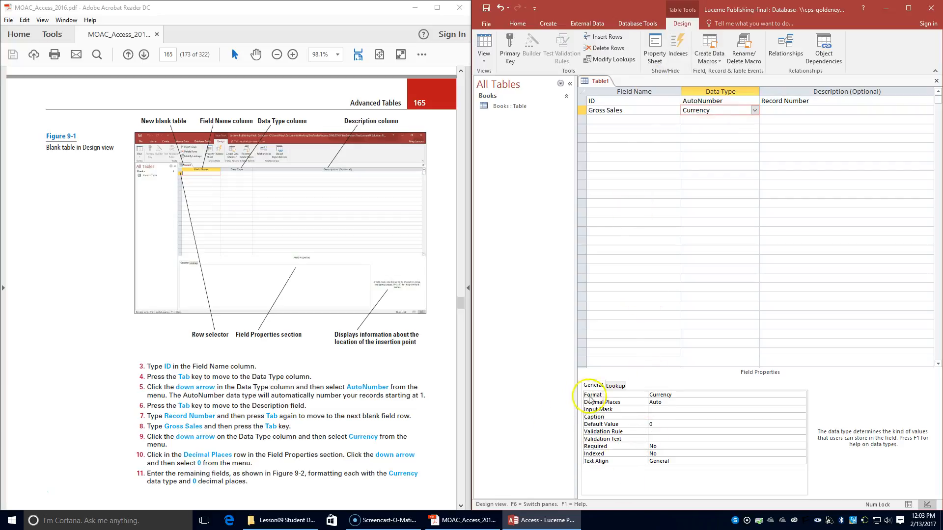
click(692, 402)
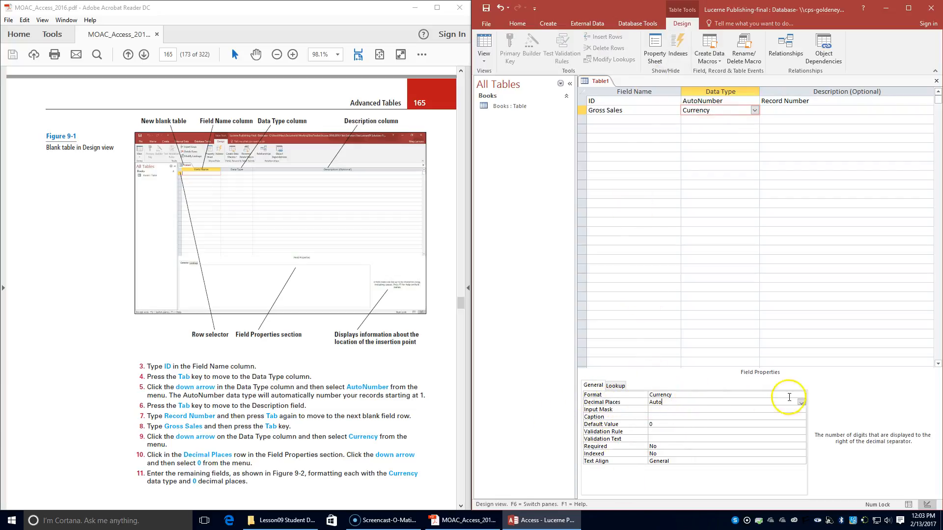
click(801, 402)
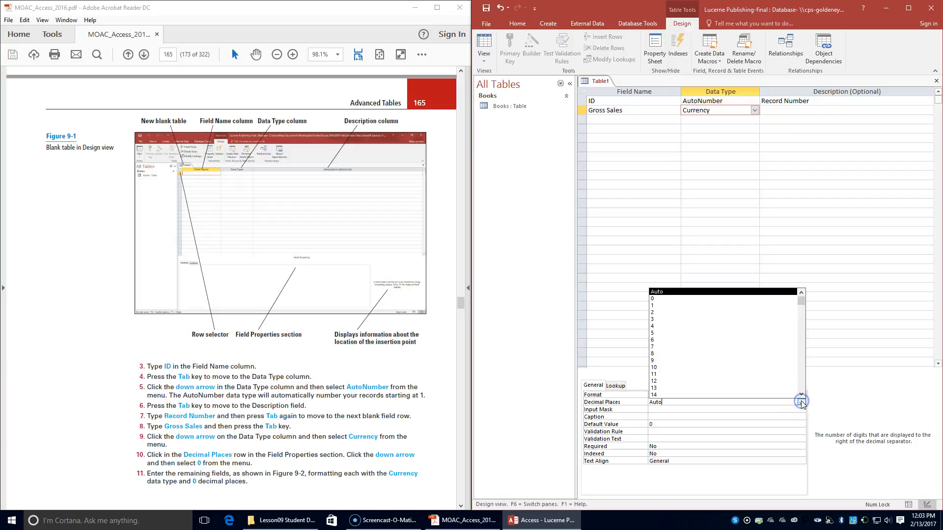
click(721, 298)
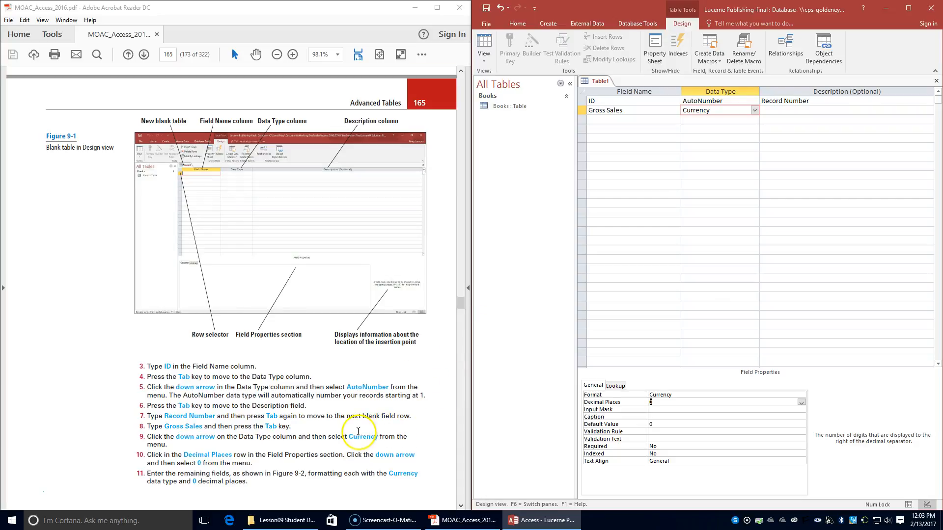
Step: Examine the textbook's Figure 9-2, enlarged to 150%, for the remaining table fields and their data types
scroll(359, 432, down, 3)
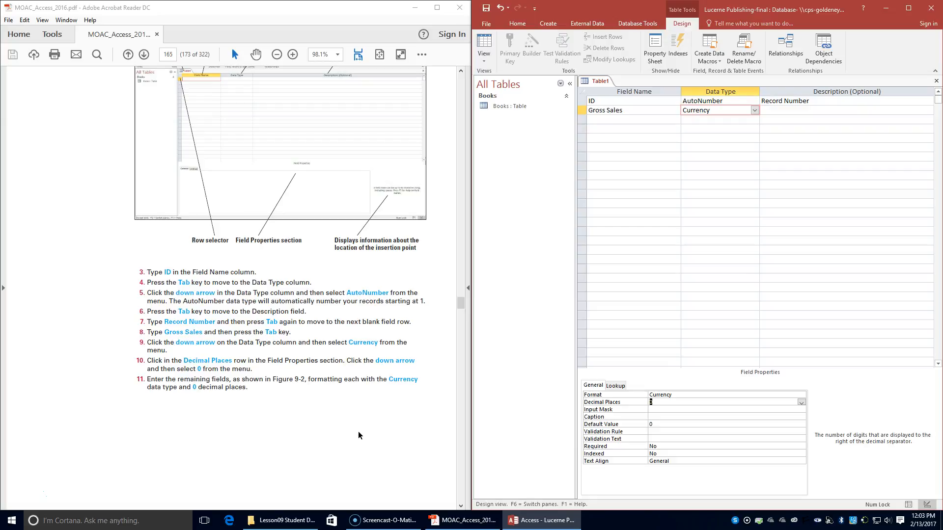
scroll(358, 431, down, 6)
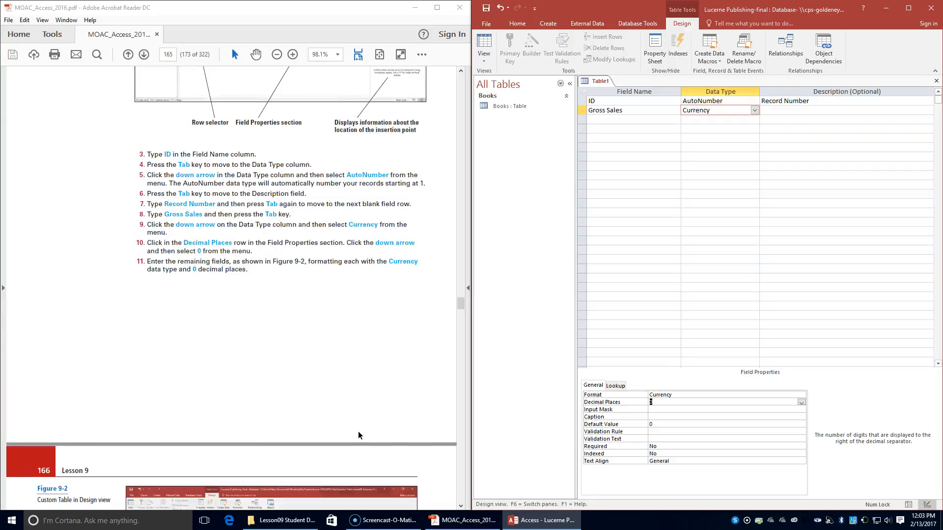
scroll(358, 431, down, 5)
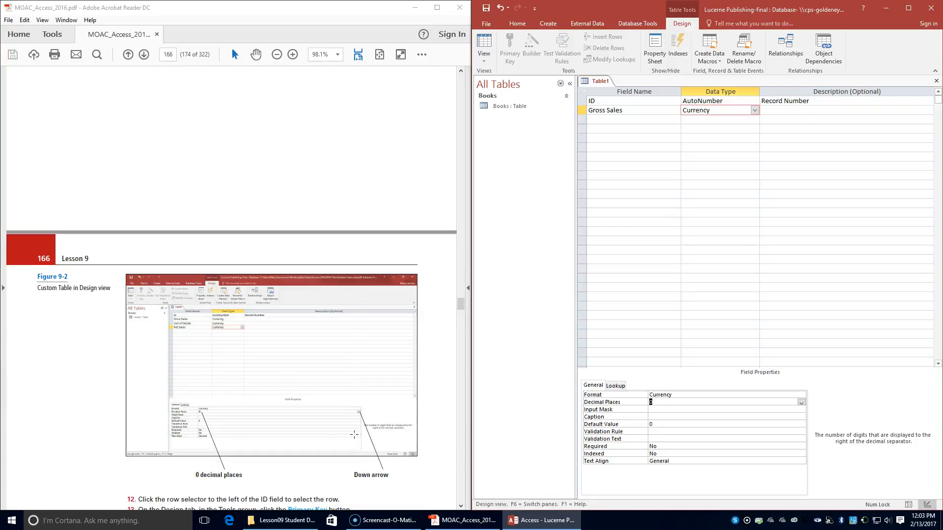
click(221, 360)
click(292, 54)
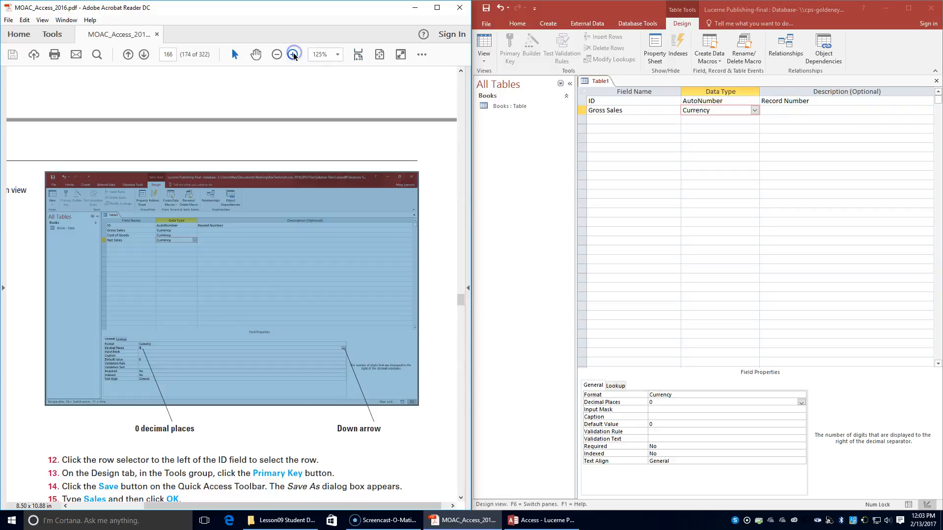
click(292, 54)
click(242, 289)
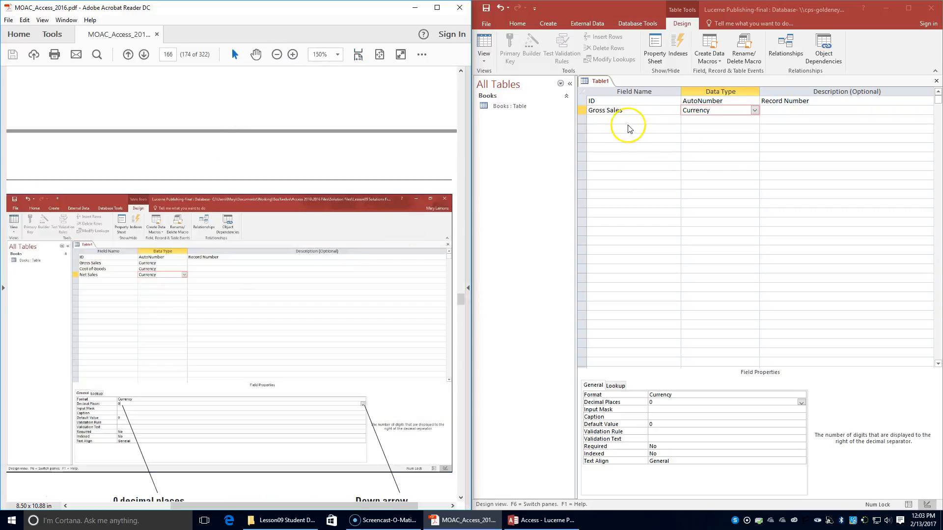
Step: Add a Cost of Goods field below Gross Sales in the Access table with the Currency data type
click(611, 113)
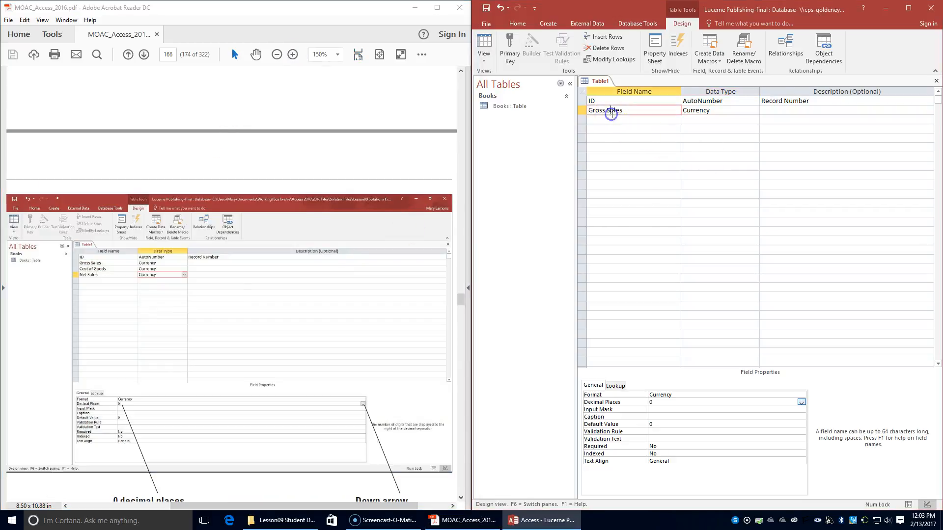
click(721, 119)
click(639, 119)
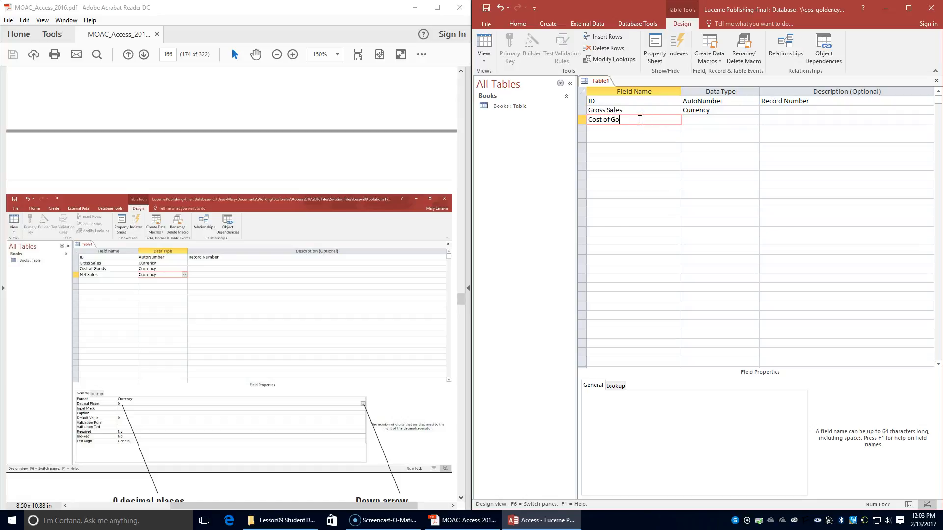
text(Cost of Goods)
click(751, 119)
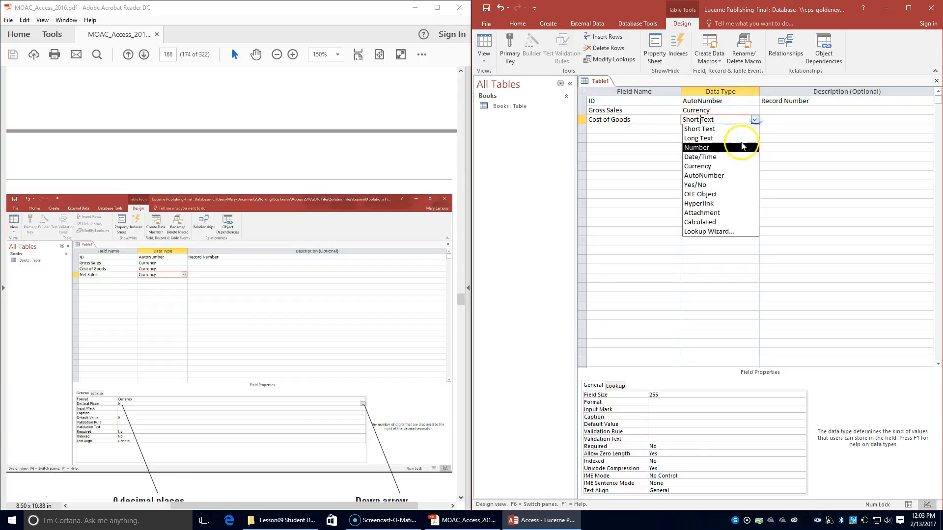
click(730, 165)
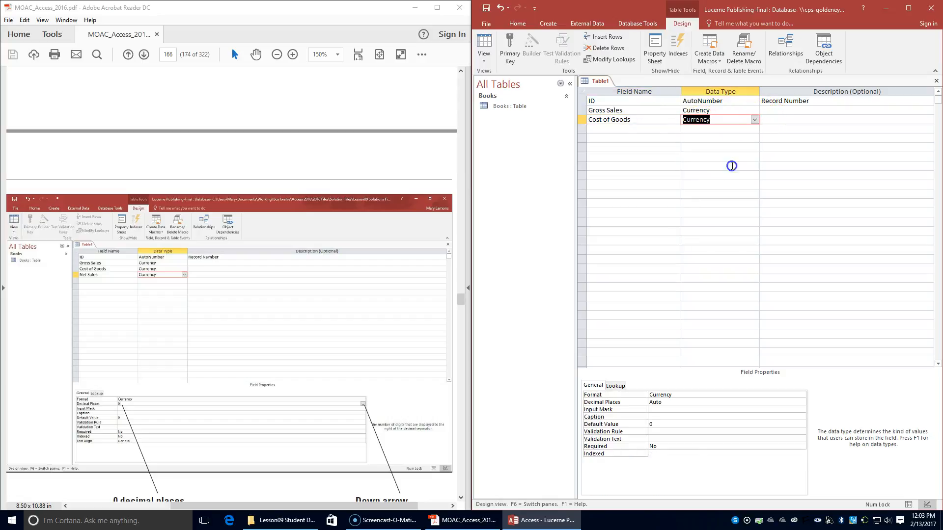
Step: Set the Decimal Places property of the Cost of Goods field to 0
click(663, 402)
click(801, 401)
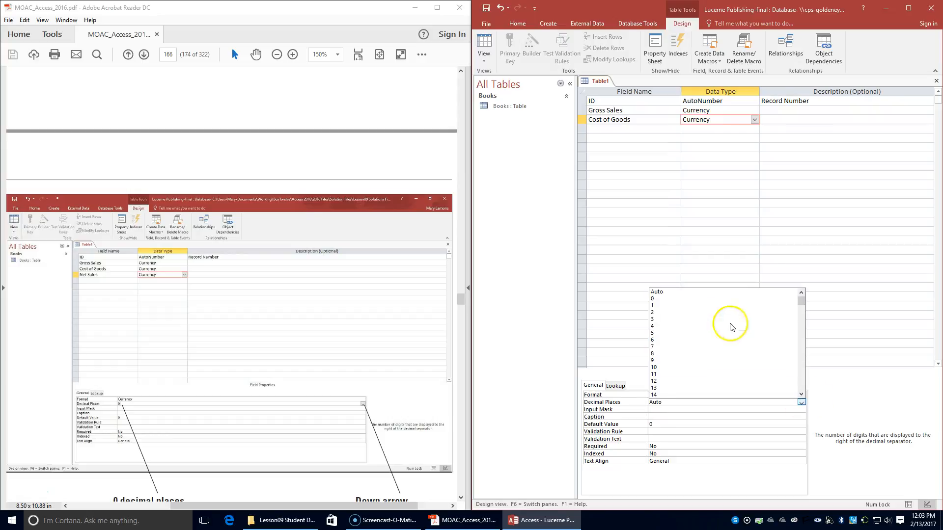
click(715, 301)
Step: Add a Net Sales field below Cost of Goods with the Currency data type
click(607, 129)
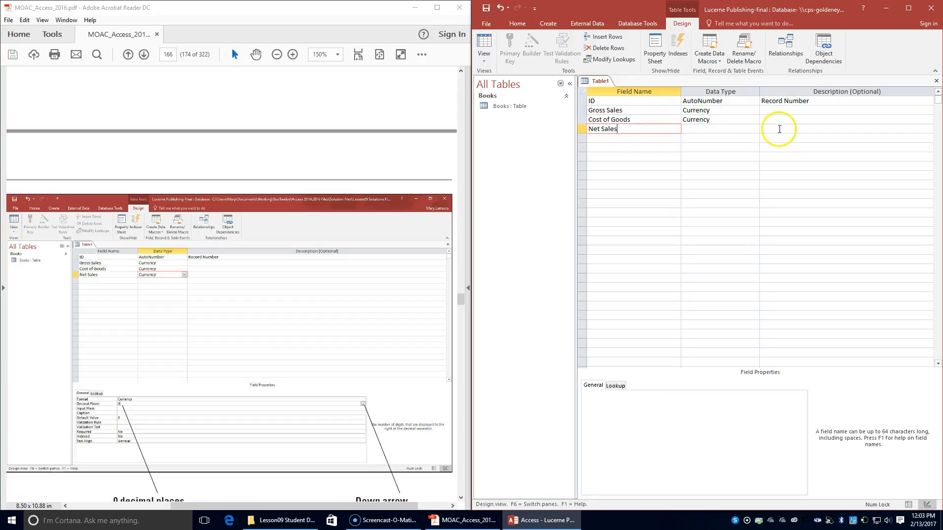
click(743, 122)
click(747, 129)
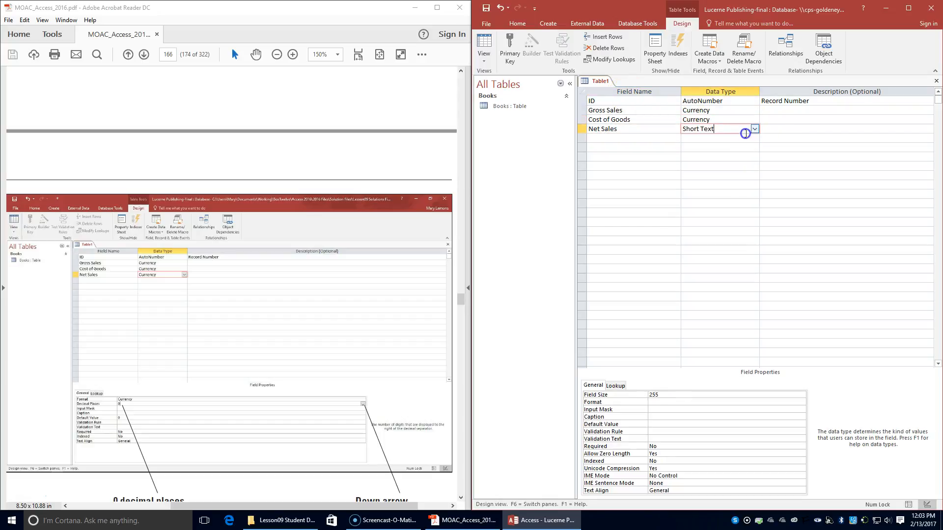
click(754, 129)
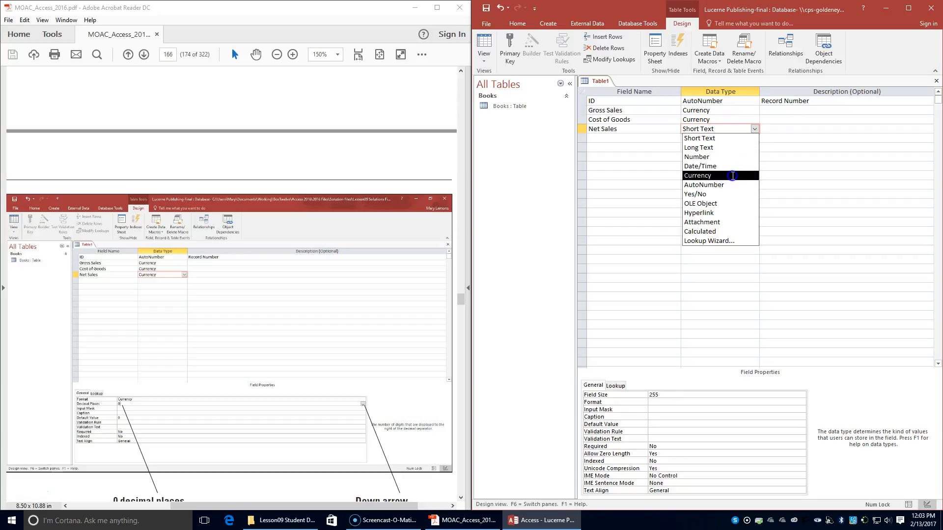
click(717, 176)
Step: Set the Decimal Places property of the Net Sales field to 0
click(677, 402)
click(800, 401)
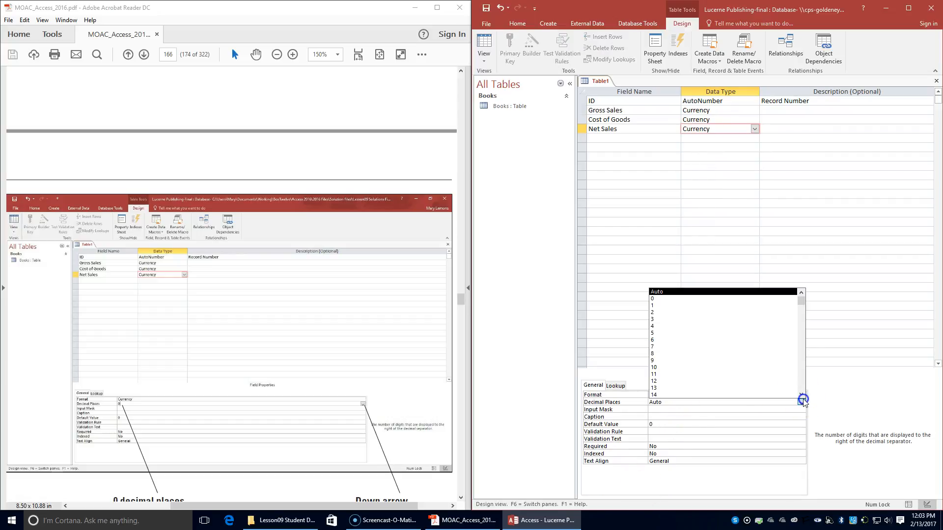
click(775, 299)
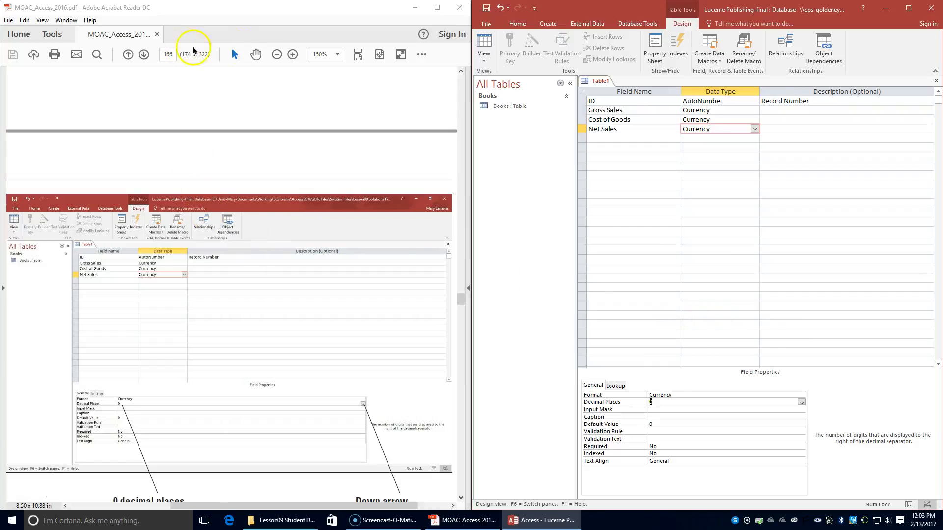
Step: Make the ID field the table's primary key and save the table as Sales
click(278, 55)
click(278, 55)
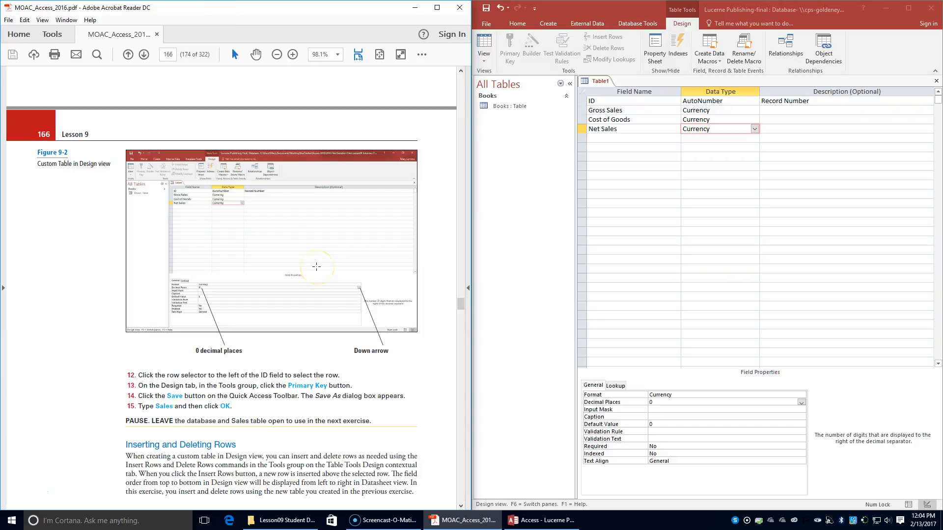
scroll(316, 267, up, 5)
scroll(316, 270, down, 4)
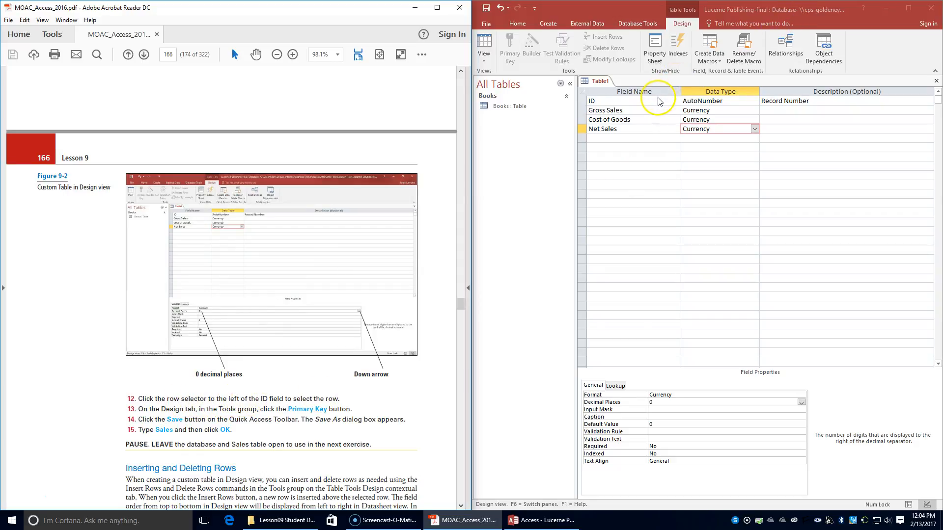
click(582, 100)
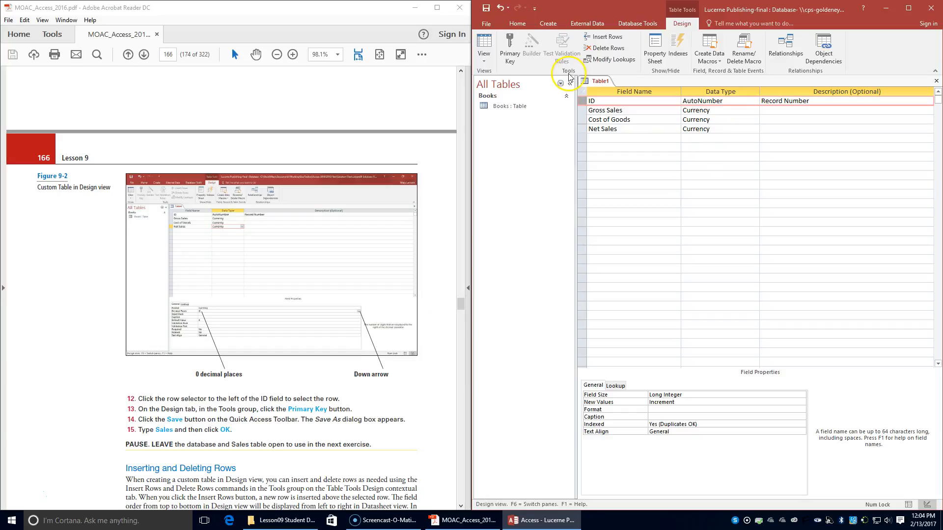
click(510, 49)
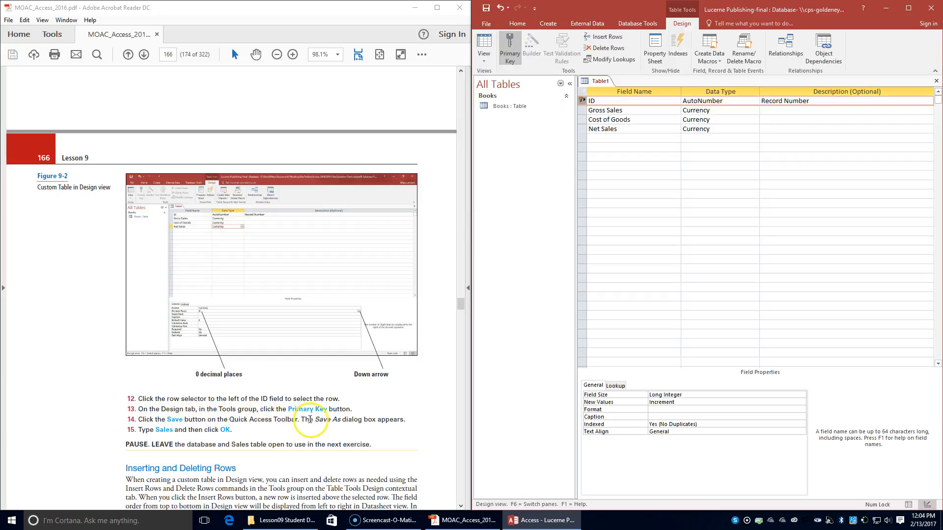
click(486, 8)
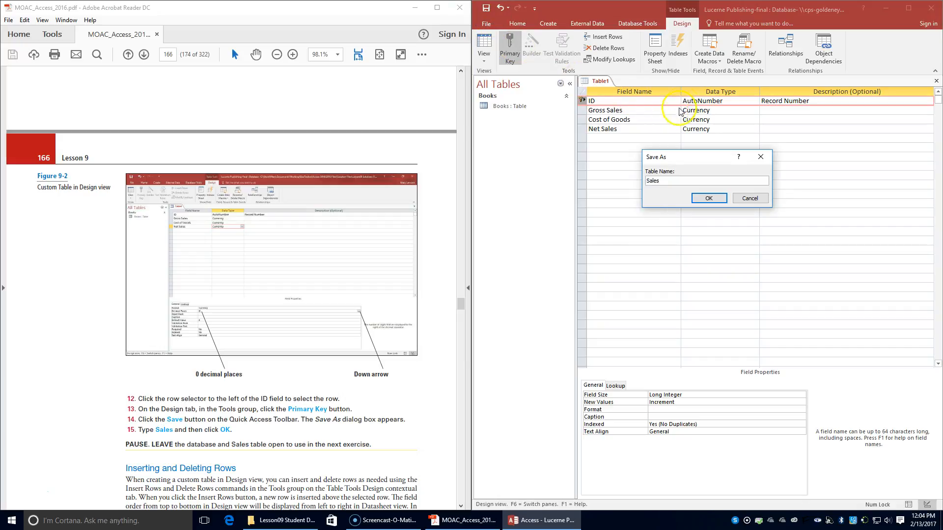
click(712, 199)
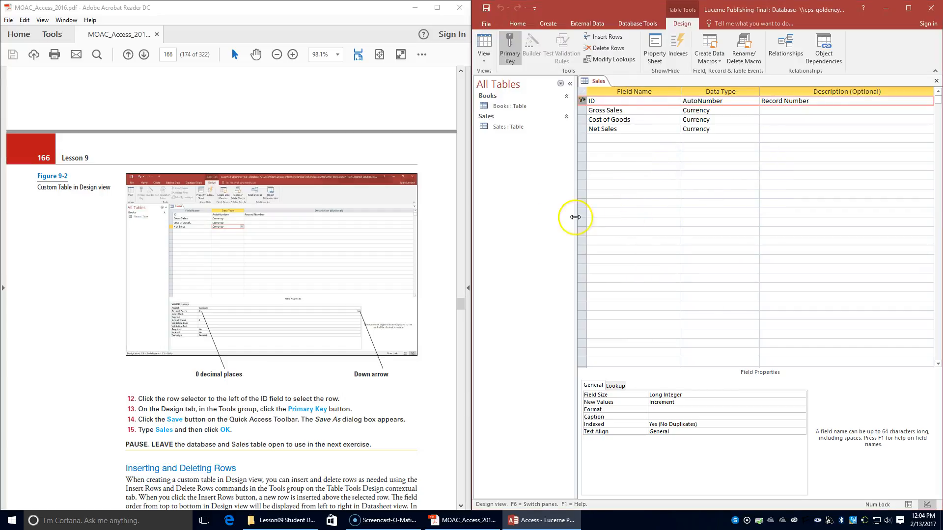
Step: Read the textbook's section and steps on inserting and deleting rows in Design view
scroll(215, 417, down, 3)
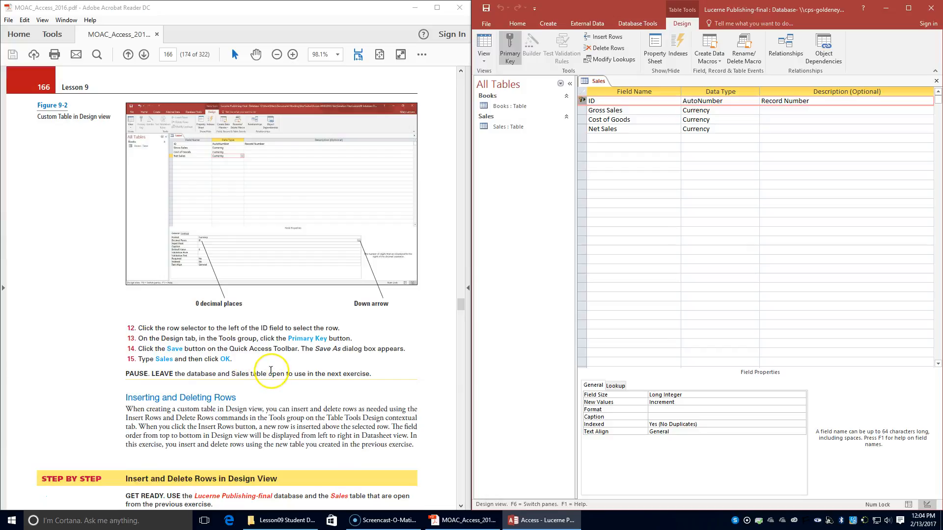
scroll(265, 373, down, 2)
scroll(274, 372, down, 1)
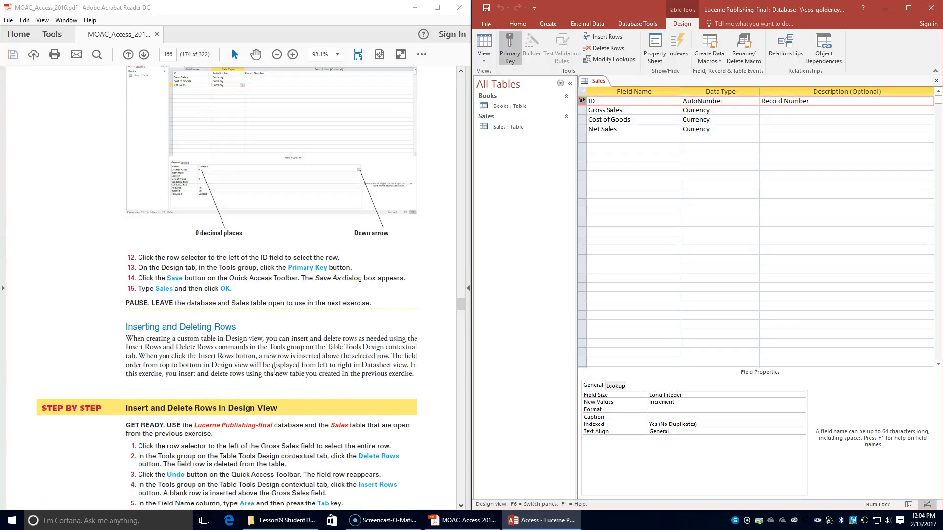
scroll(273, 372, down, 2)
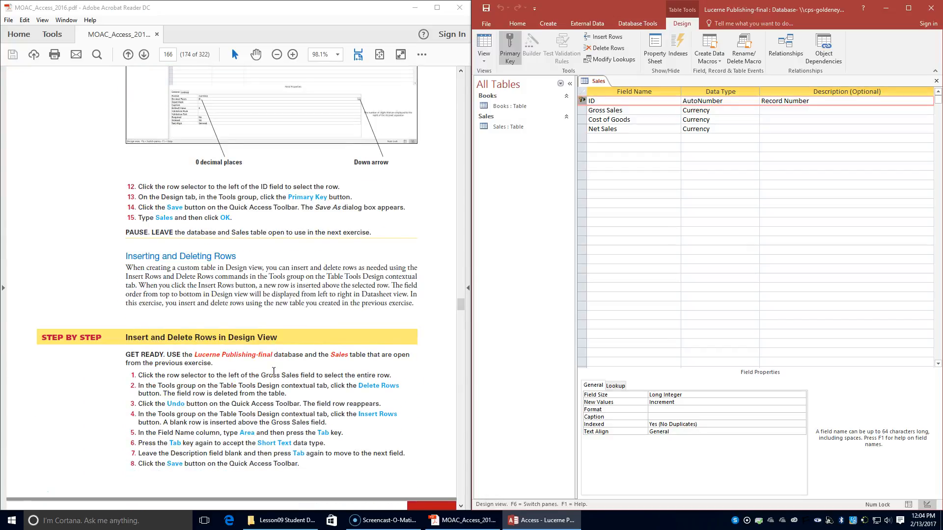
scroll(274, 372, down, 2)
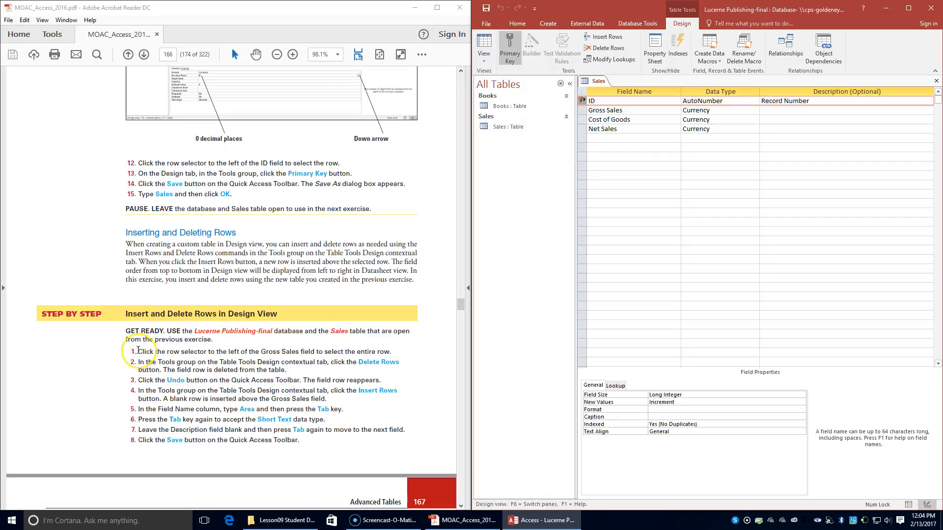
click(136, 318)
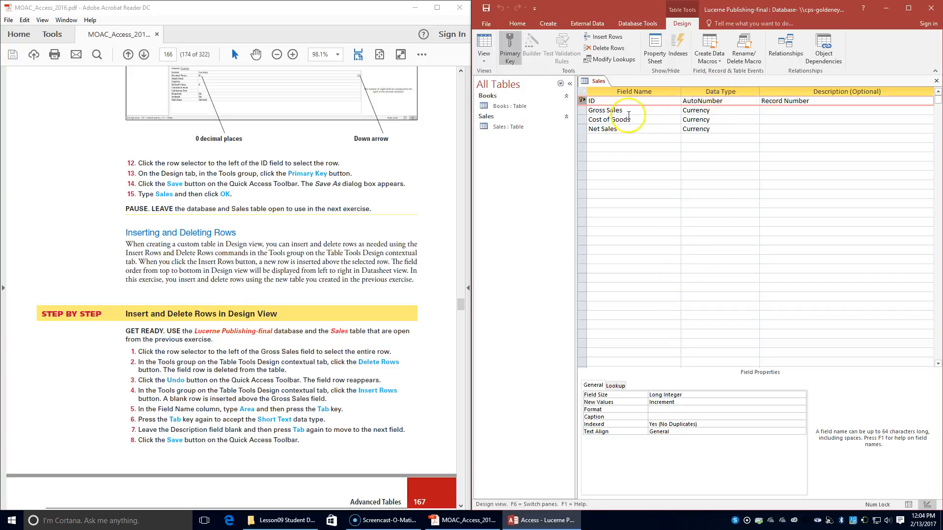
Step: Delete the Gross Sales field row from the Sales table and undo the deletion
click(582, 110)
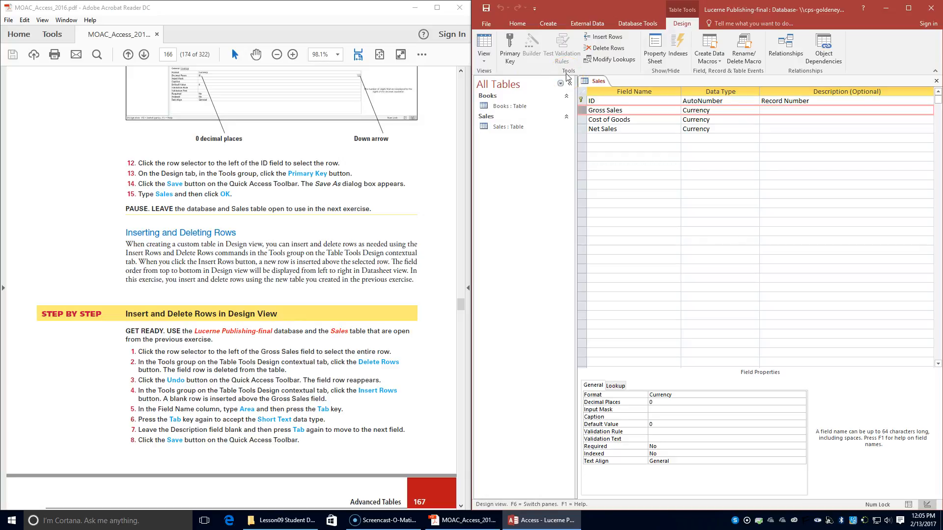
click(607, 49)
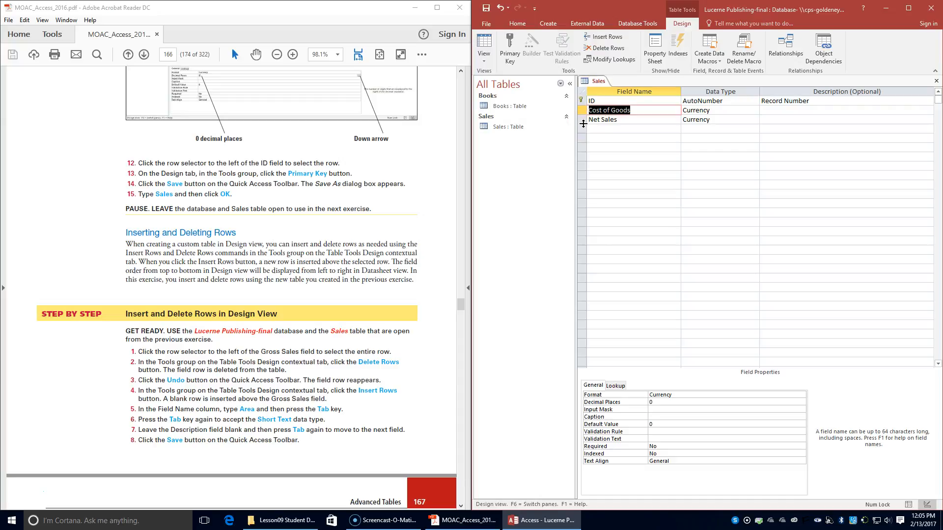
click(500, 9)
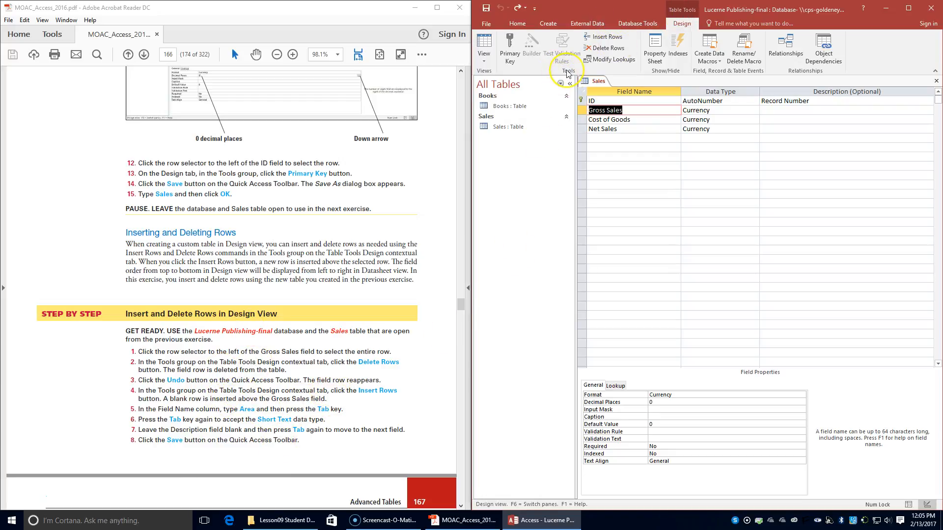
Step: Insert a row above Gross Sales for an Area field with the Short Text data type and a blank description
click(611, 39)
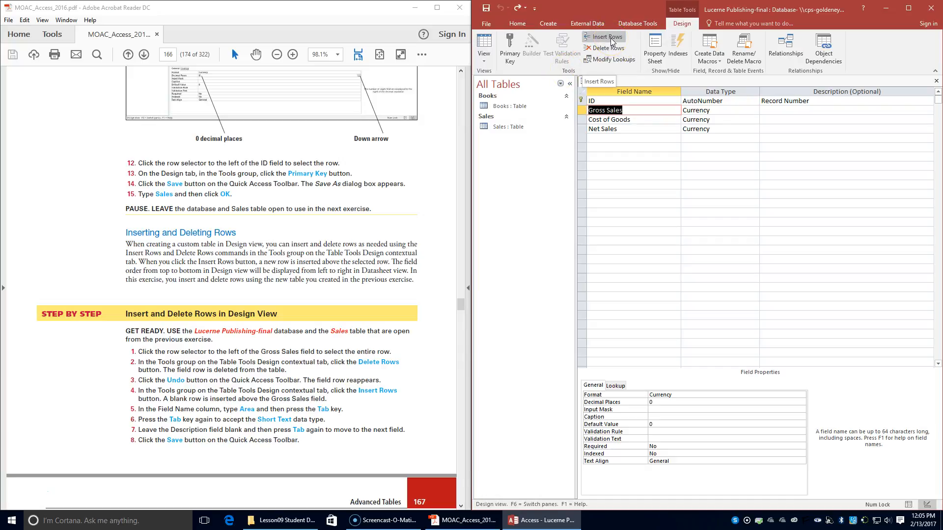
click(612, 40)
click(609, 110)
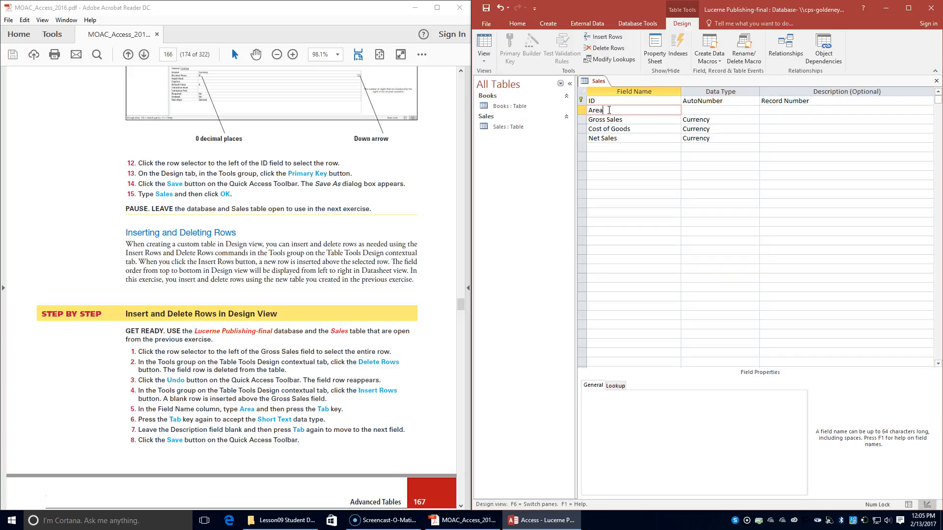
key(Tab)
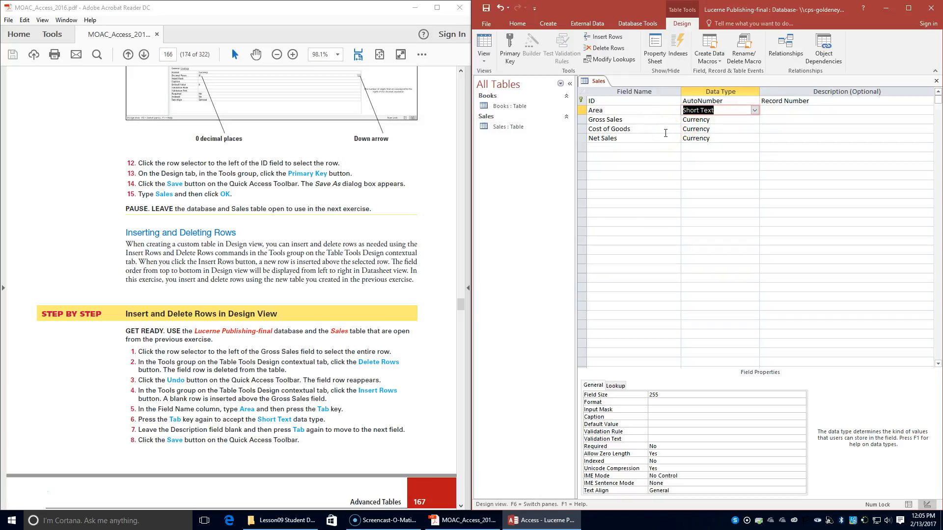
key(Tab)
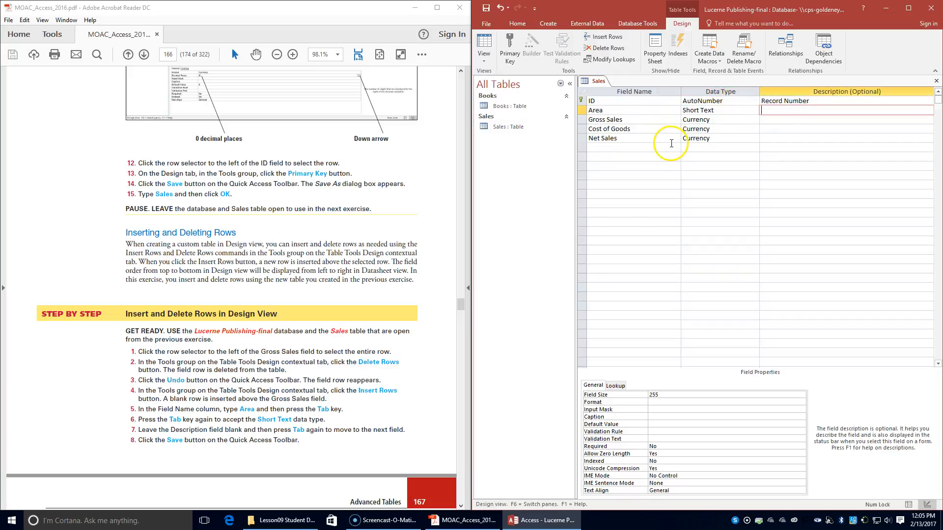
key(Tab)
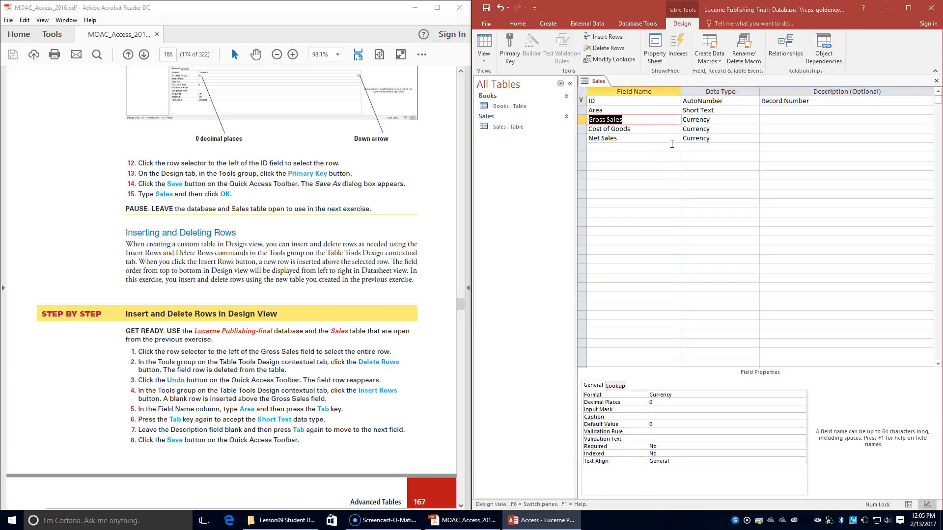
scroll(337, 315, down, 3)
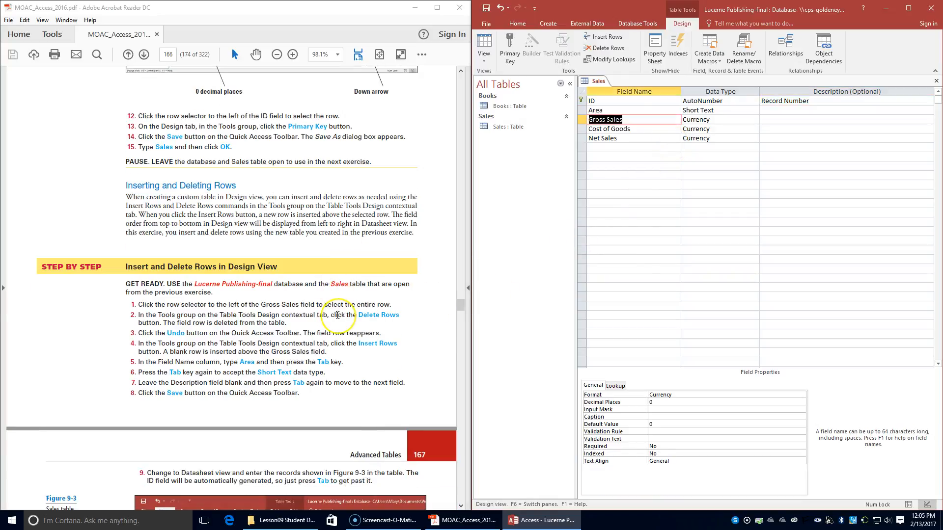
Step: Save the design changes made to the Sales table
scroll(337, 316, down, 1)
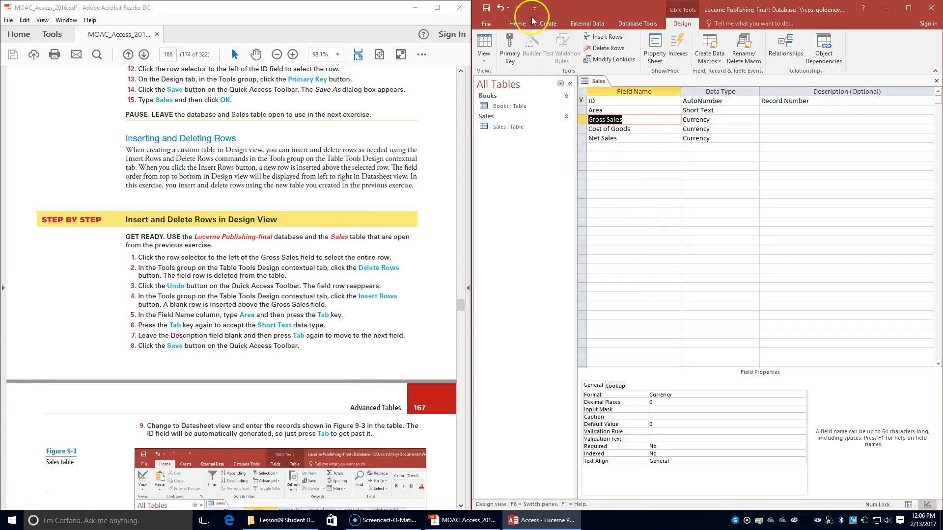
click(487, 7)
click(486, 8)
Step: Switch the Sales table to Datasheet view and close the Field List pane
scroll(369, 411, down, 3)
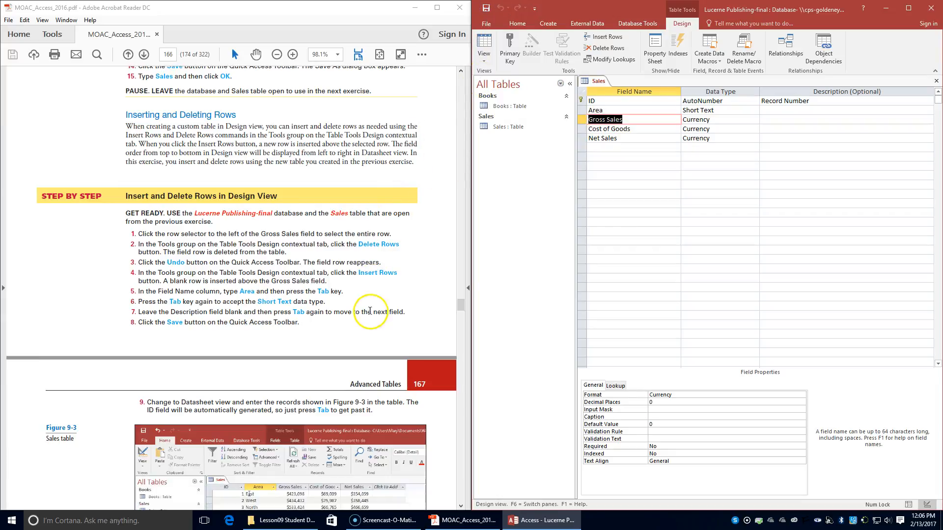
scroll(371, 315, down, 1)
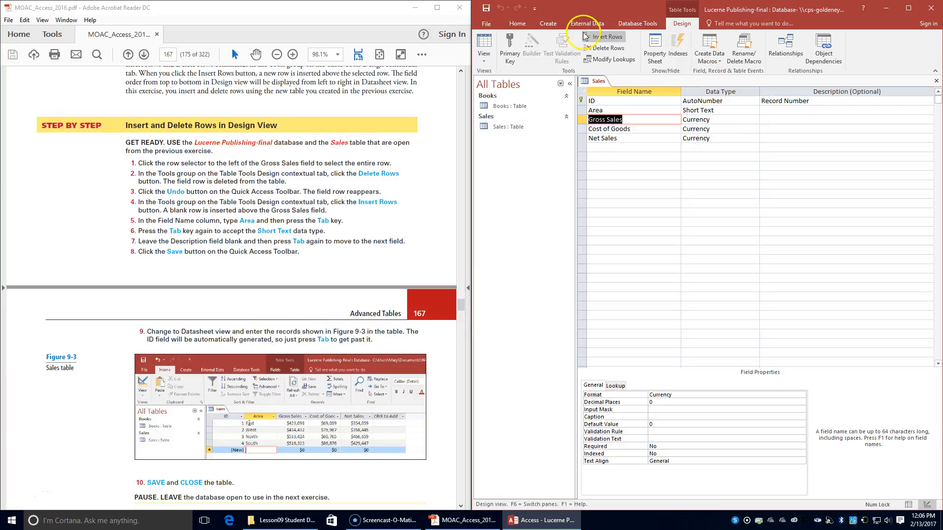
click(489, 25)
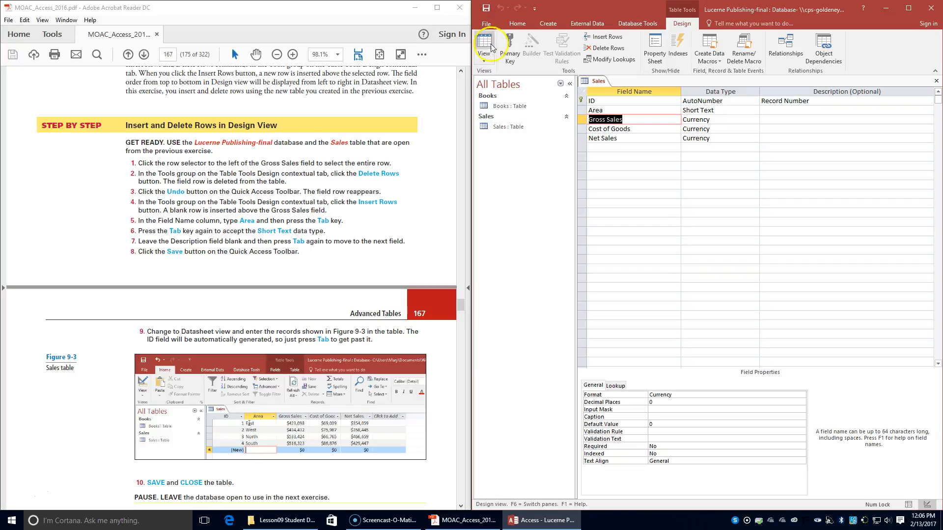
click(484, 60)
click(491, 81)
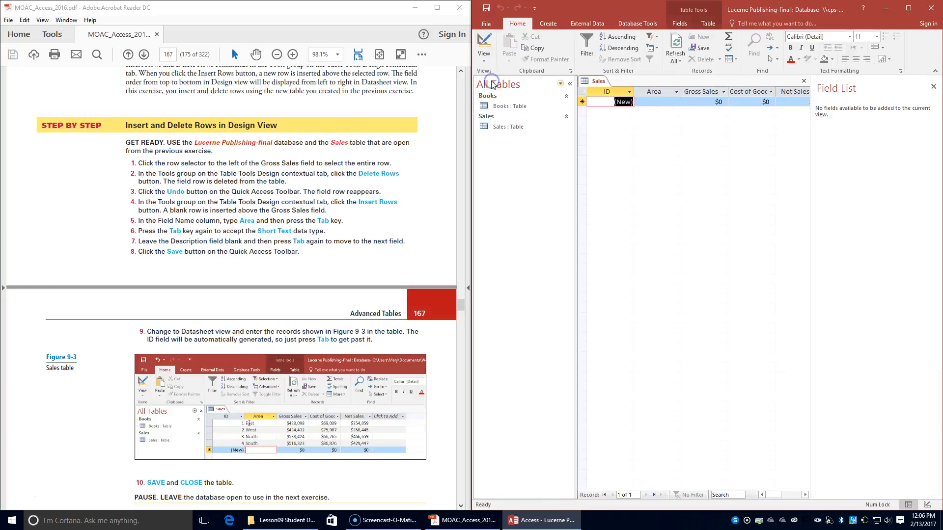
click(933, 87)
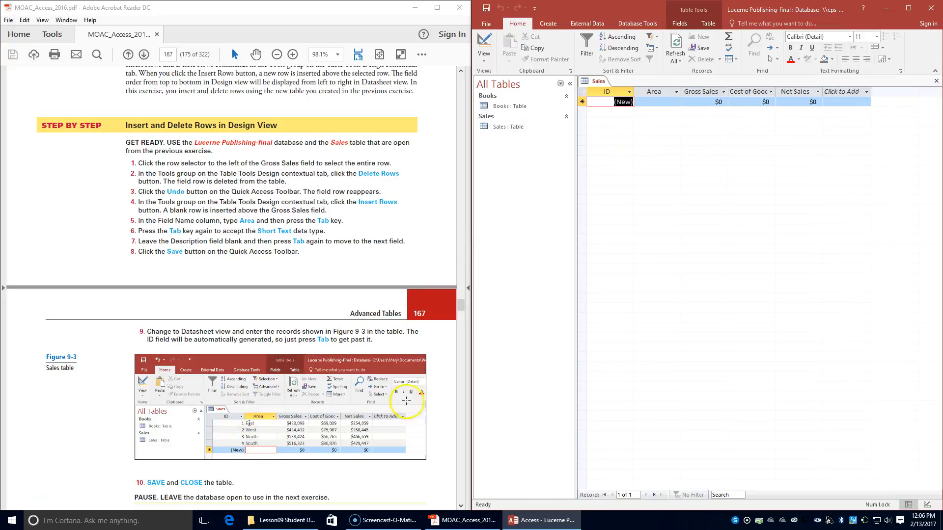
Step: Enlarge the textbook to 150% to read the Sales records in Figure 9-3
scroll(320, 432, down, 1)
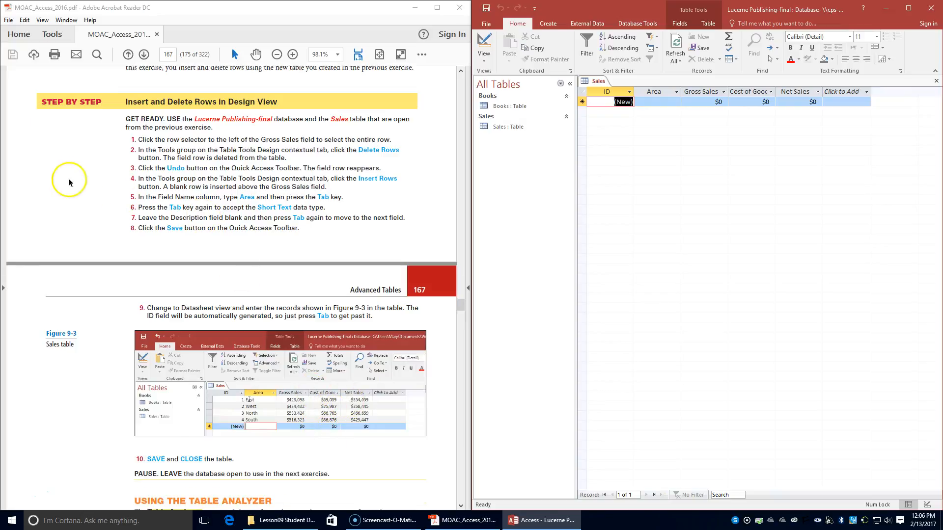
click(292, 55)
click(293, 55)
click(293, 55)
scroll(299, 320, down, 4)
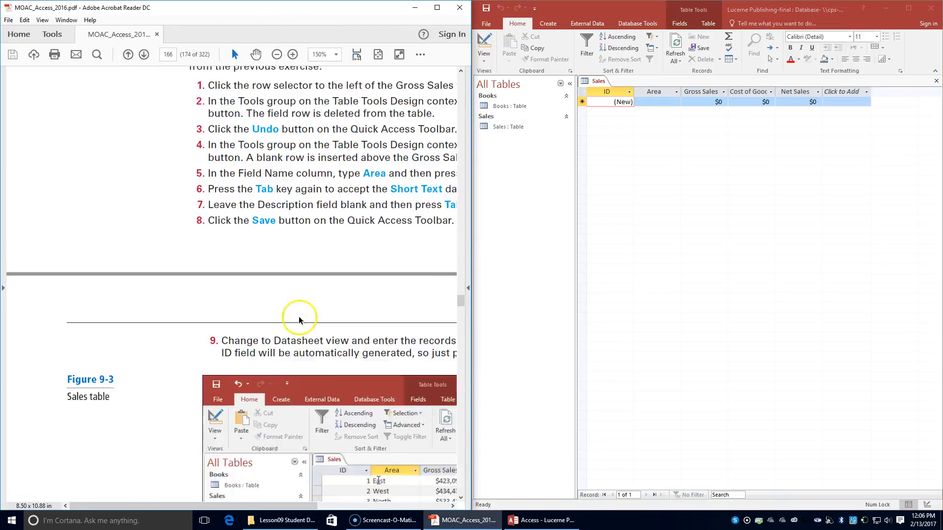
scroll(300, 320, down, 3)
drag(277, 506, 388, 491)
click(622, 98)
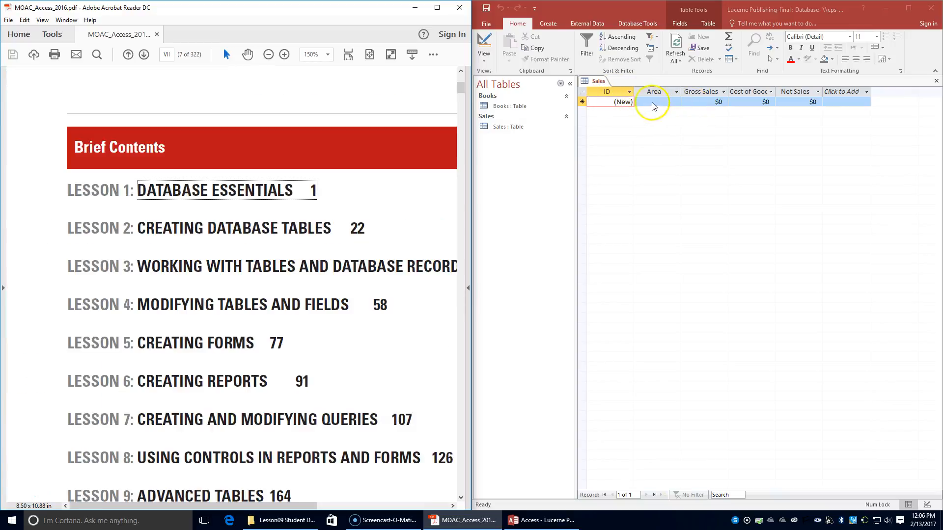
Step: Use the textbook's bookmarks to return to Lesson 9: Advanced Tables and find the Sales records in Figure 9-3
click(81, 195)
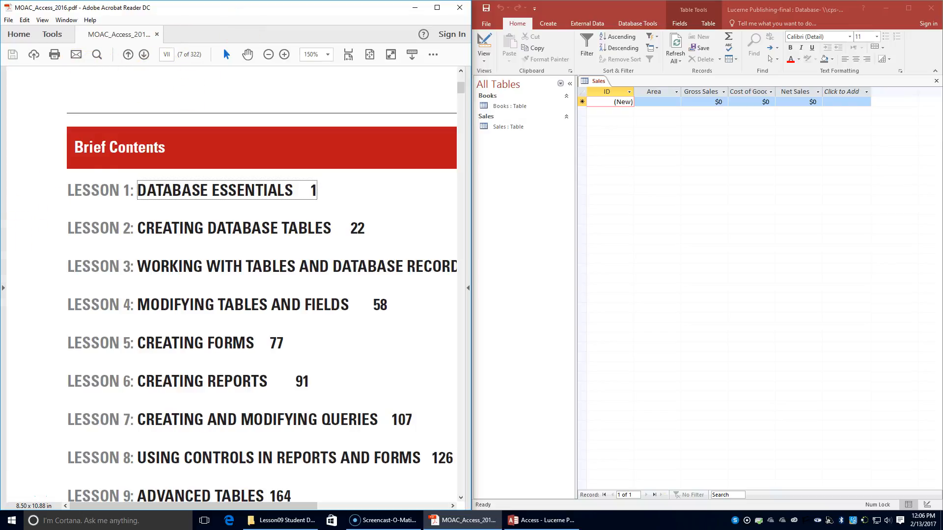
click(2, 246)
click(11, 98)
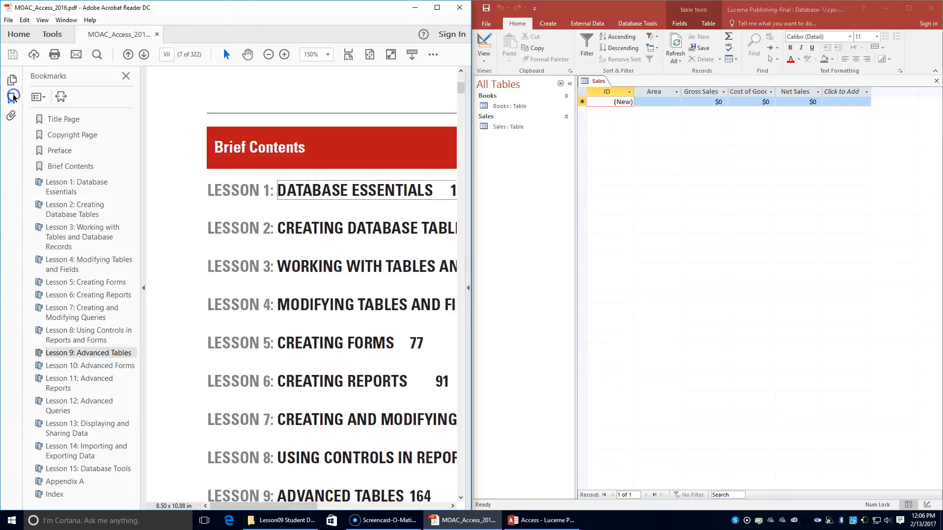
click(71, 352)
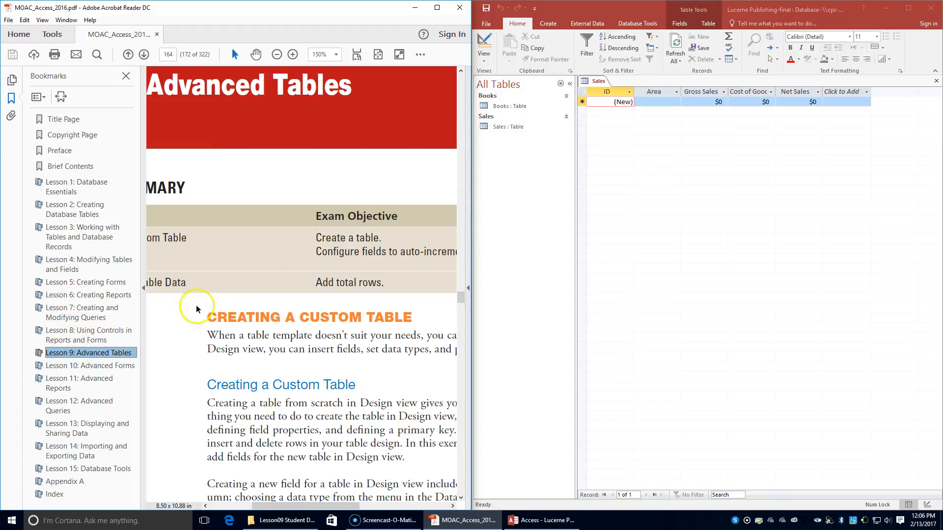
click(144, 290)
scroll(243, 300, down, 15)
scroll(244, 298, down, 15)
scroll(242, 297, down, 15)
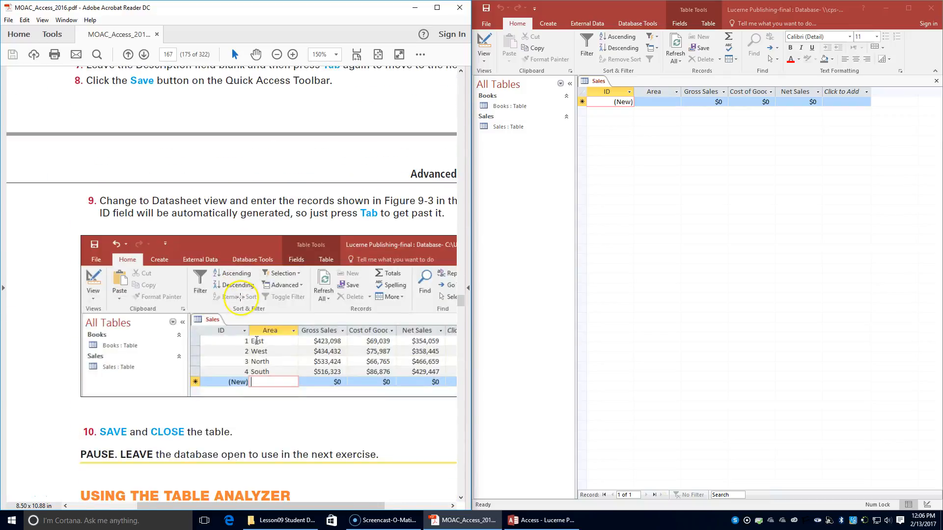
scroll(240, 297, down, 1)
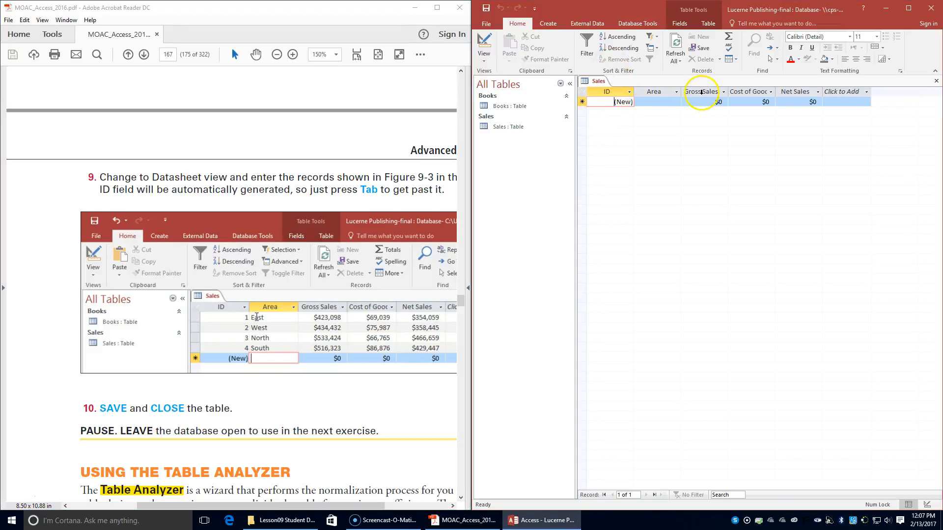
Step: Enter the first Sales record with Area East, Gross Sales 423,098, Cost of Goods 69,039 and Net Sales 354,059
key(Tab)
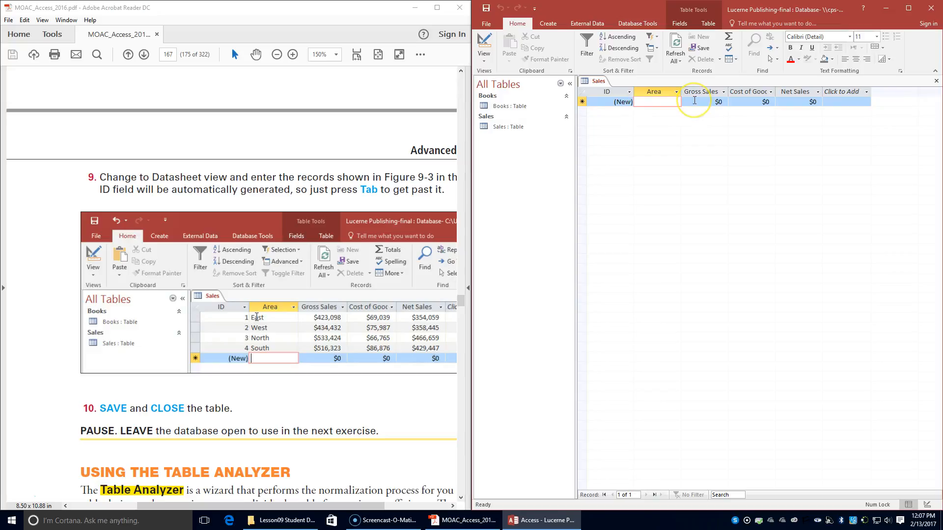
text(East)
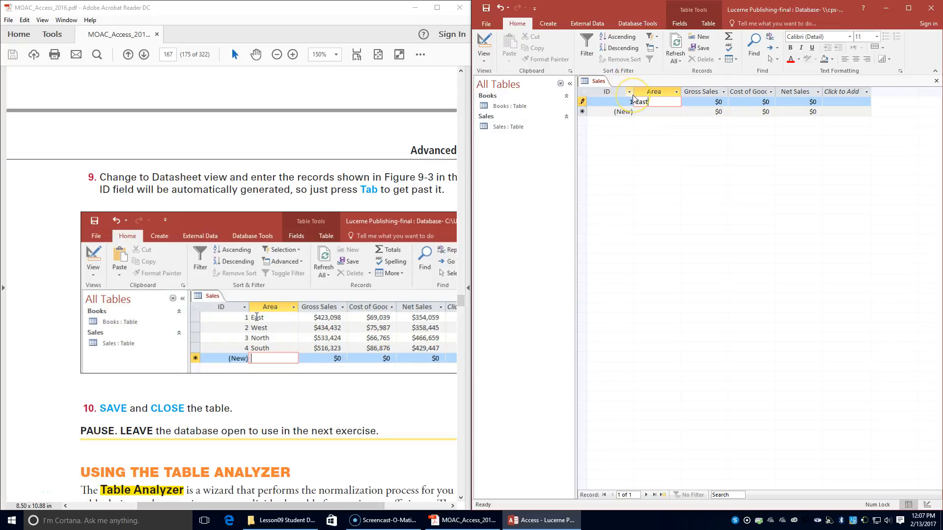
key(Tab)
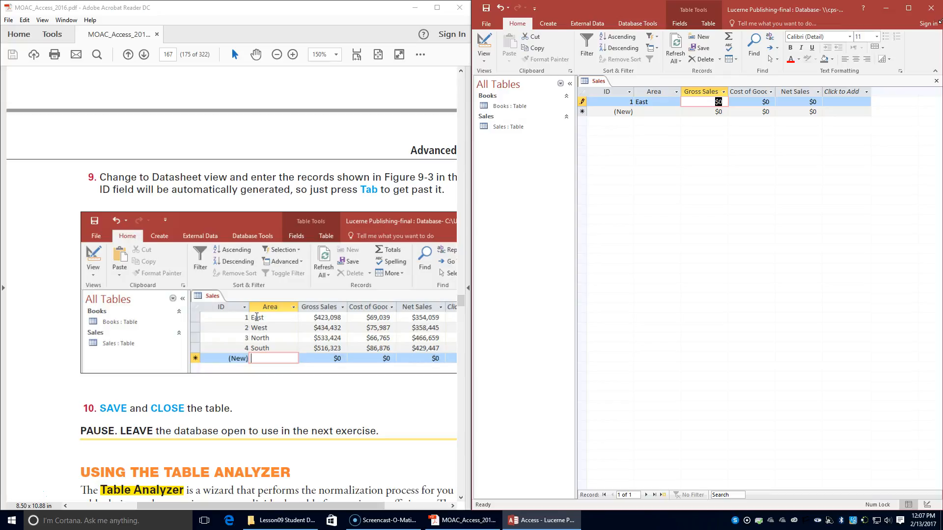
text(423,098)
key(Tab)
text(69)
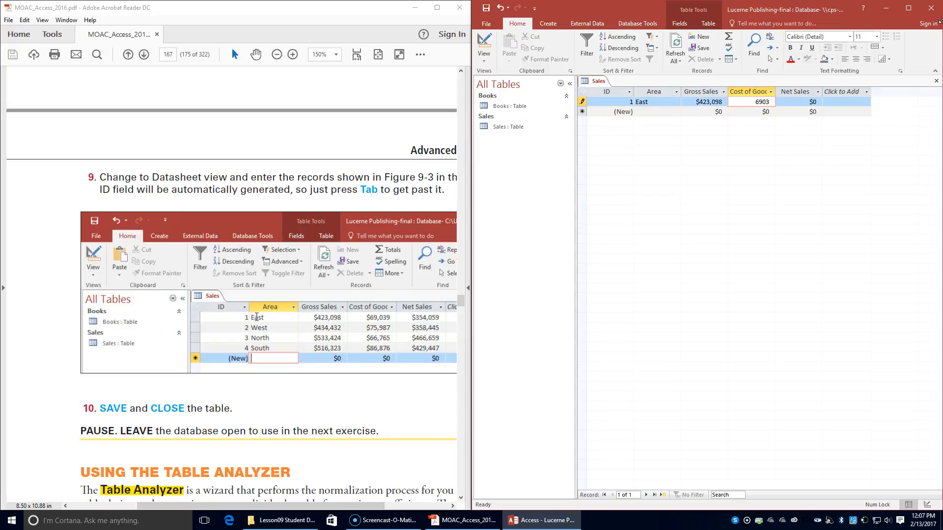
key(Tab)
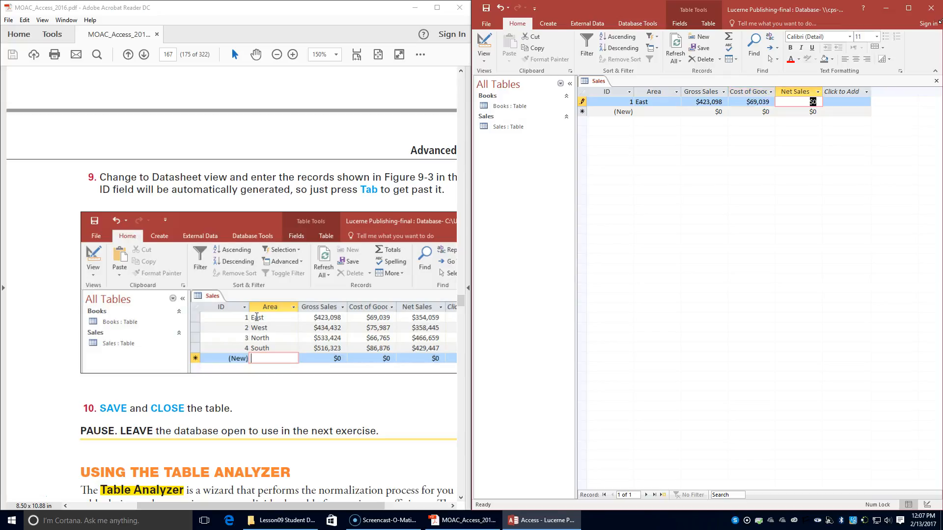
text(354,059)
key(Tab)
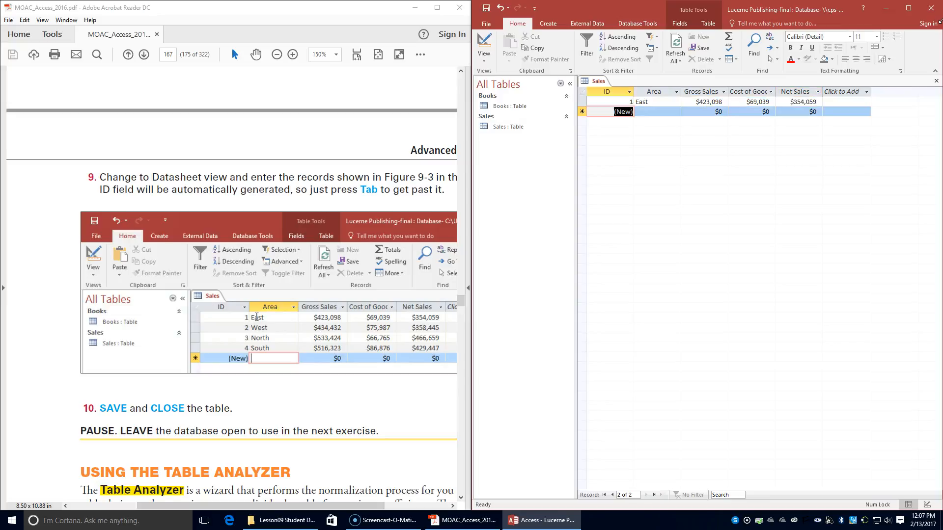
Step: Add the second Sales record with Area West, Gross Sales 434,432, Cost of Goods 75,987 and Net Sales 358,445
key(Tab)
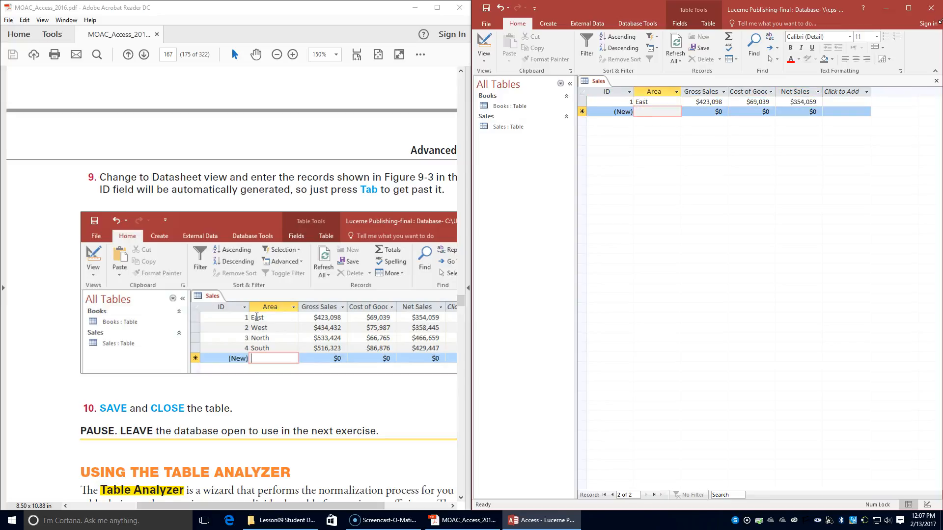
text(West)
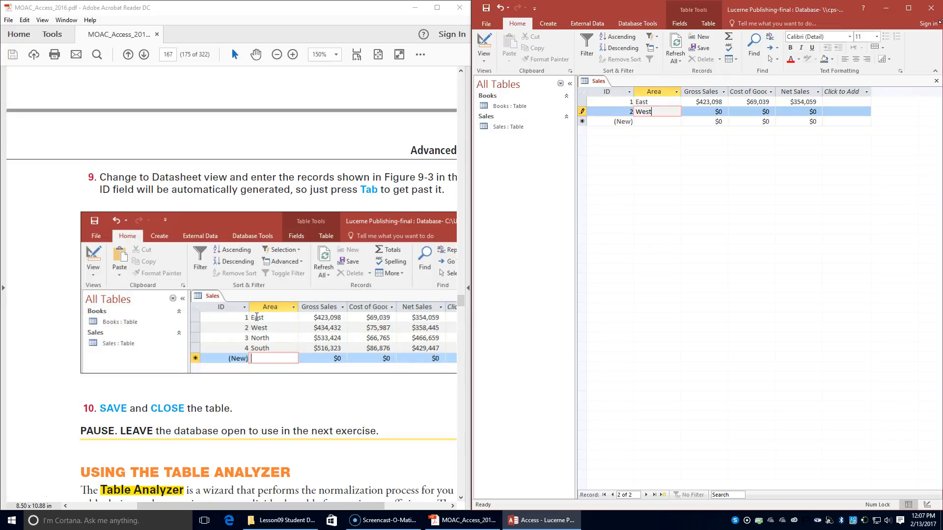
key(Tab)
text(43)
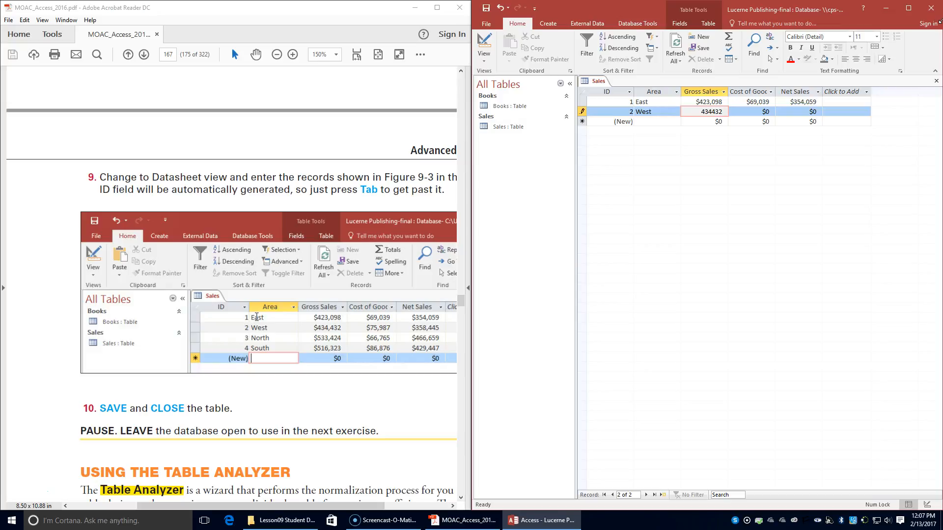
key(Tab)
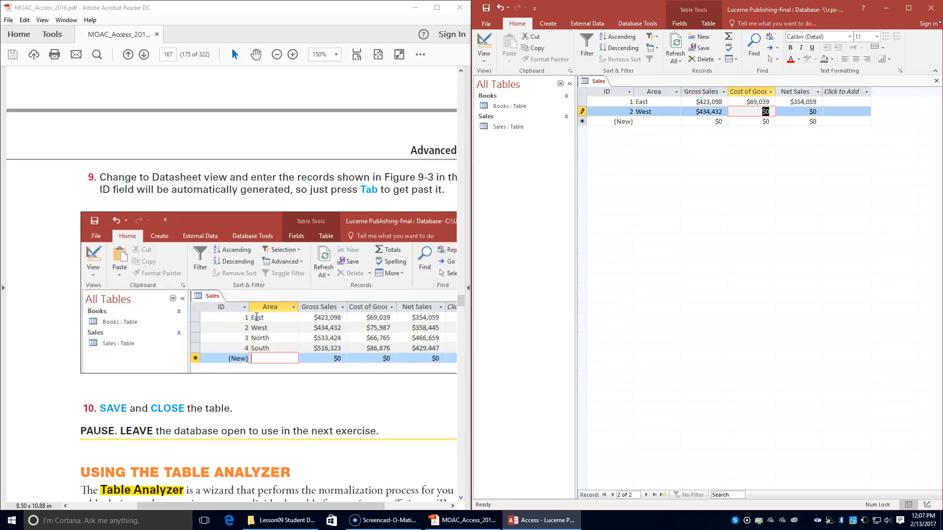
text(75,987)
key(Tab)
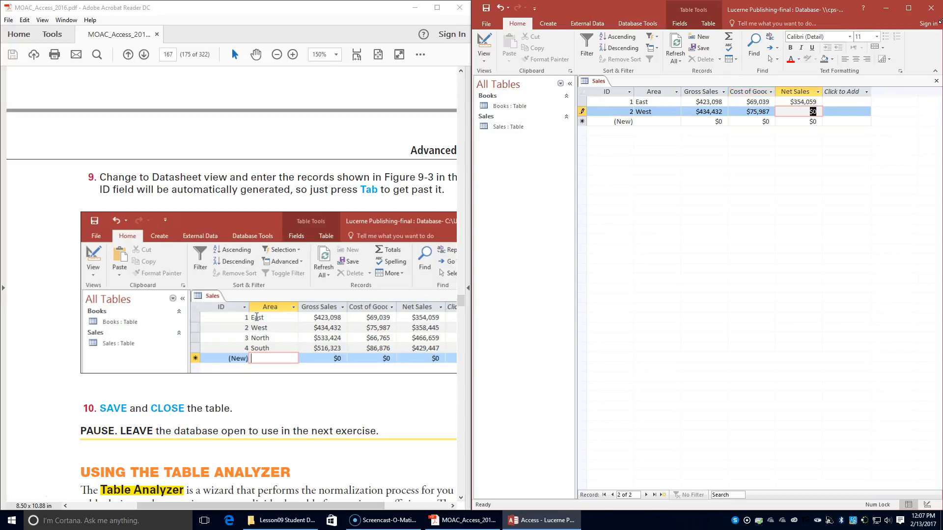
text(358445)
key(Tab)
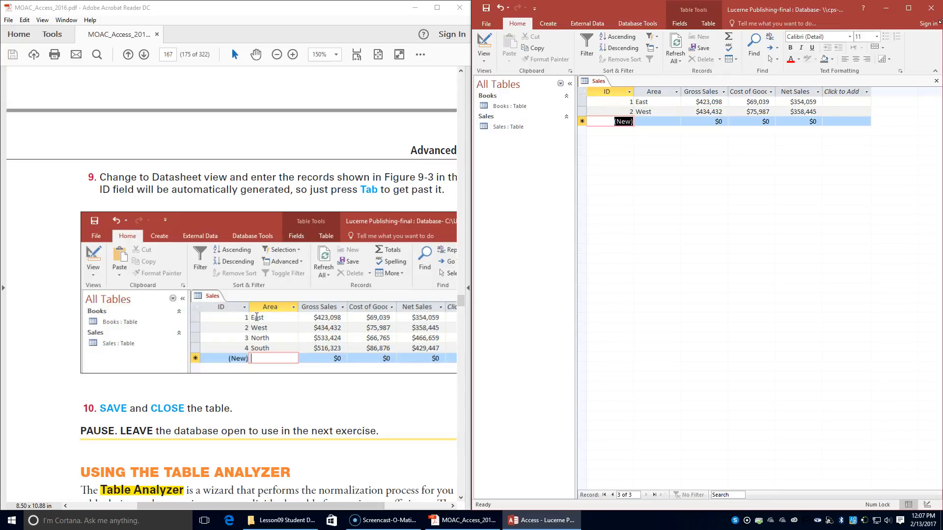
Step: Add the third Sales record with Area North, Gross Sales 533,424, Cost of Goods 66,765 and Net Sales 466,659
key(Tab)
text(North)
key(Tab)
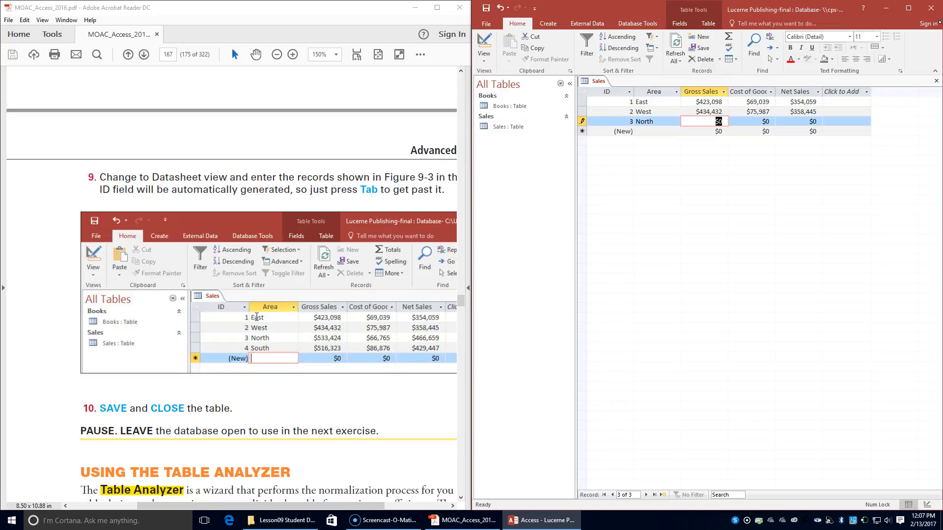
text(53)
key(Tab)
text(66)
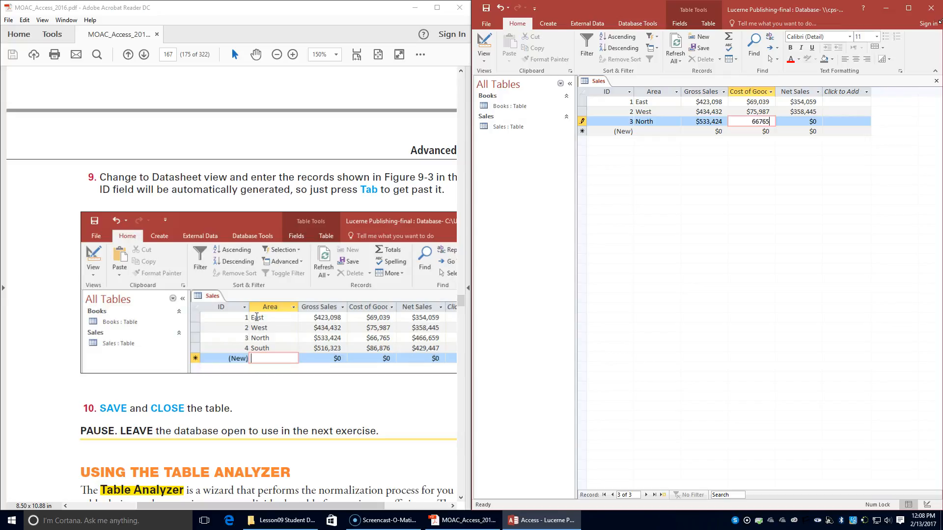
key(Tab)
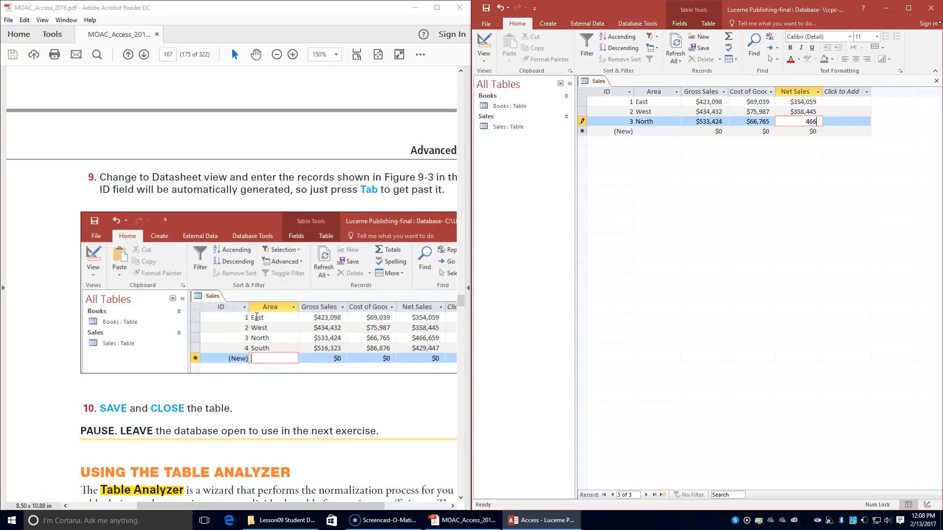
key(Tab)
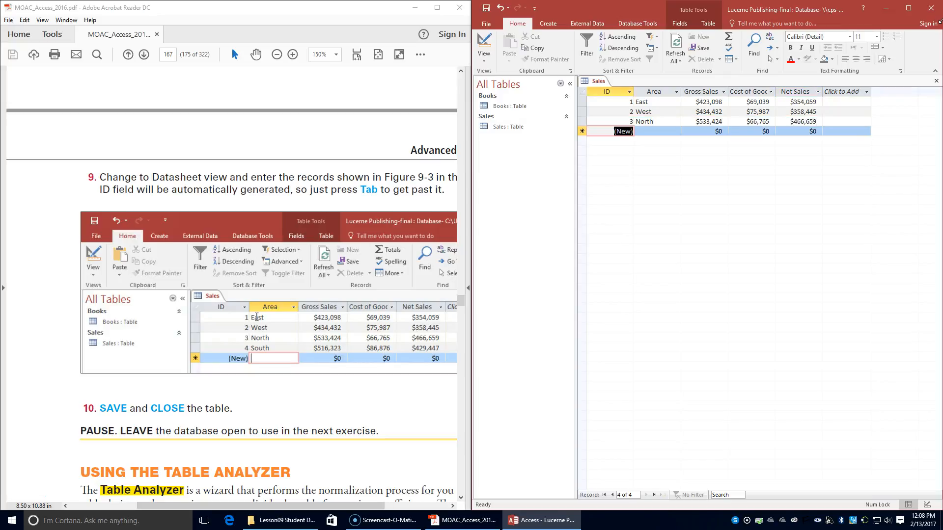
Step: Add the fourth Sales record with Area South, Gross Sales 516,323, Cost of Goods 86,876 and Net Sales 429,447
key(Tab)
text(South)
key(Tab)
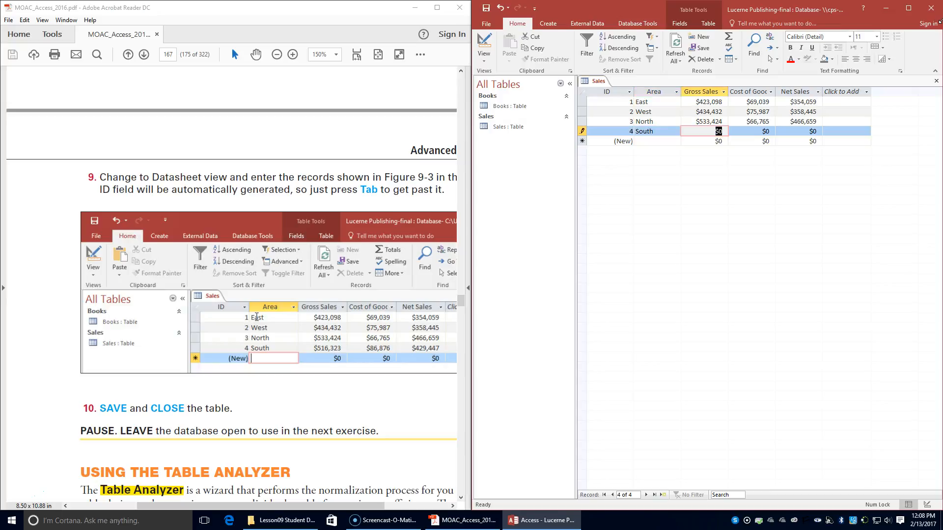
text(51)
text(6,323)
key(Tab)
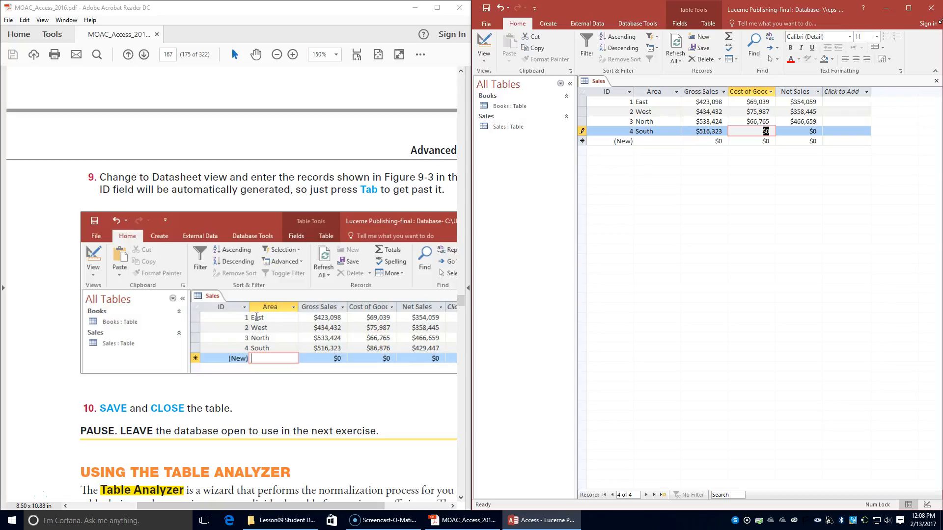
text(86,876)
key(Tab)
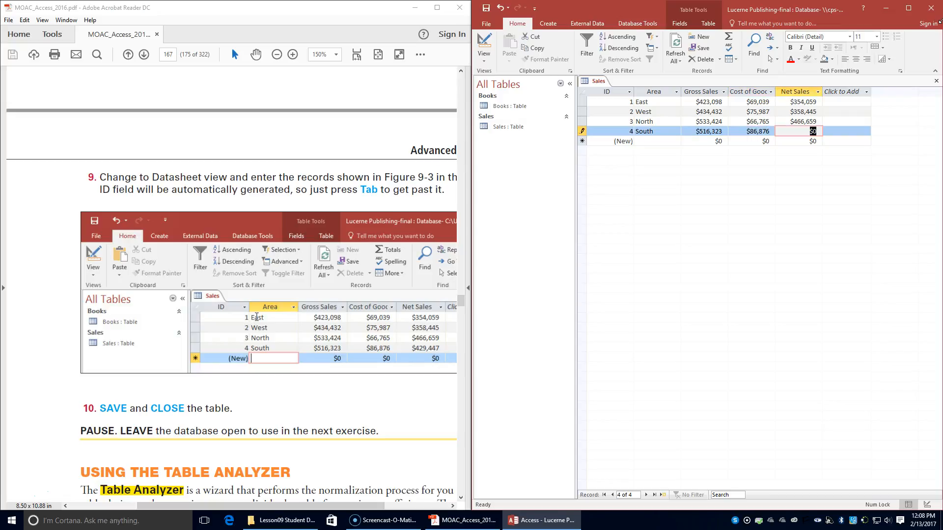
text(429,447)
key(Tab)
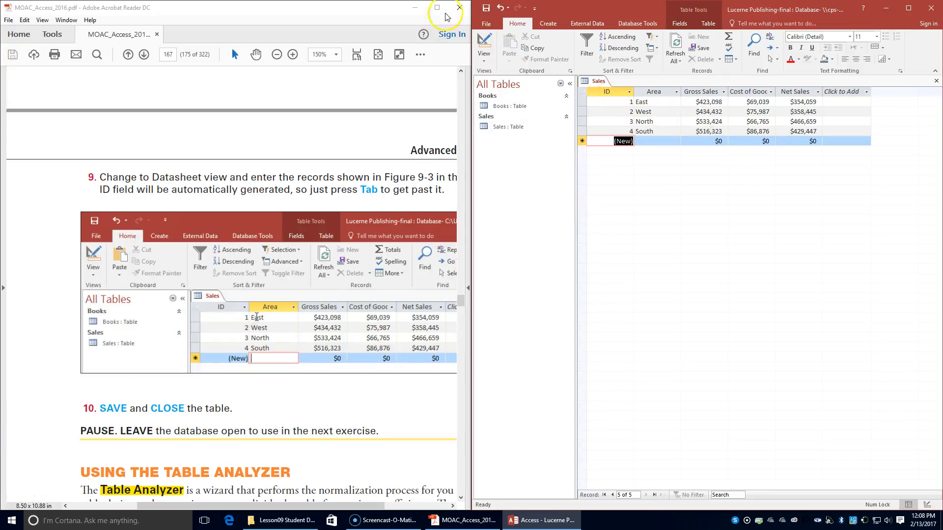
Step: Save and close the Sales table
click(485, 8)
right_click(596, 81)
click(610, 98)
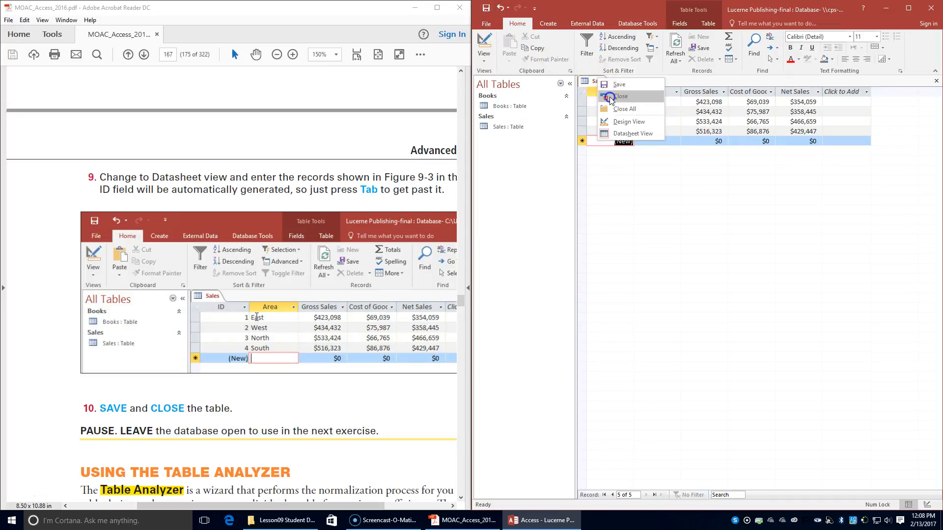
Step: Read the textbook's section on using the Table Analyzer and the first steps of its exercise on page 168
scroll(265, 427, down, 3)
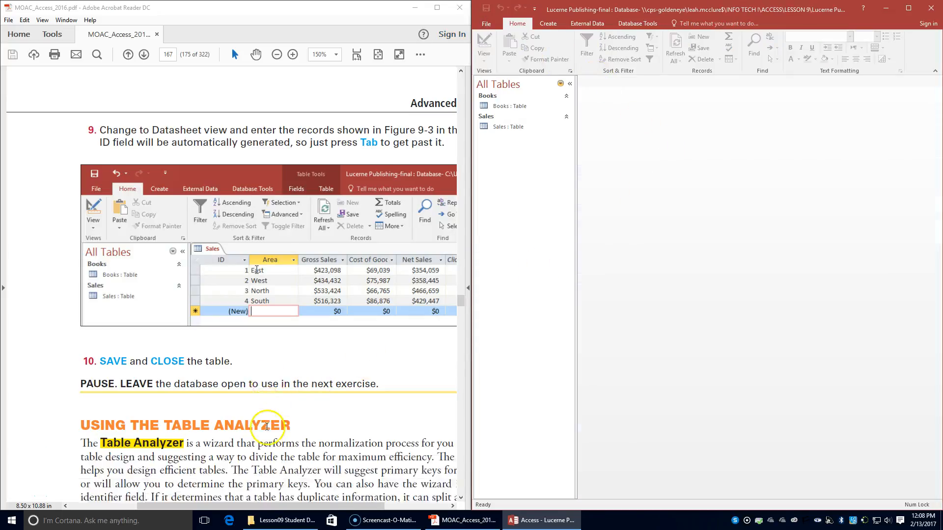
scroll(266, 426, down, 1)
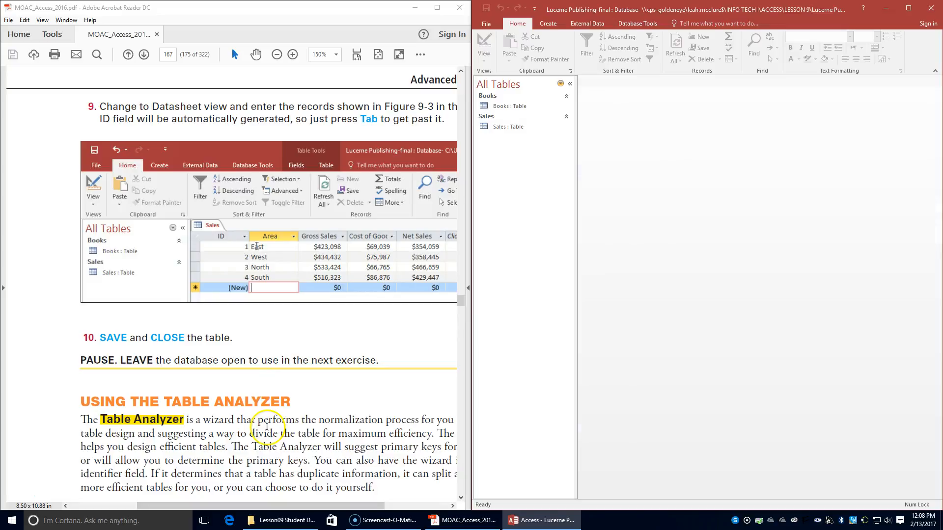
click(277, 55)
click(277, 55)
scroll(262, 250, down, 6)
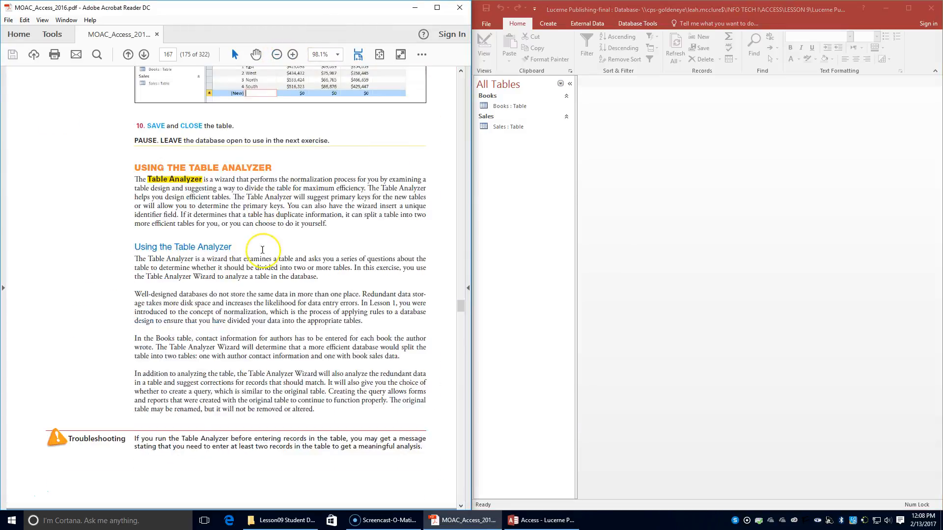
scroll(263, 250, up, 1)
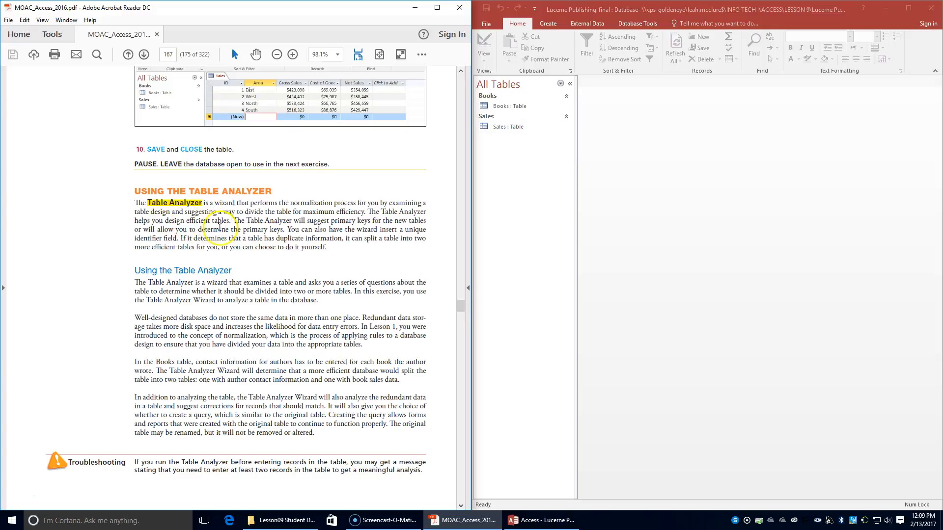
scroll(267, 284, down, 5)
scroll(267, 284, down, 9)
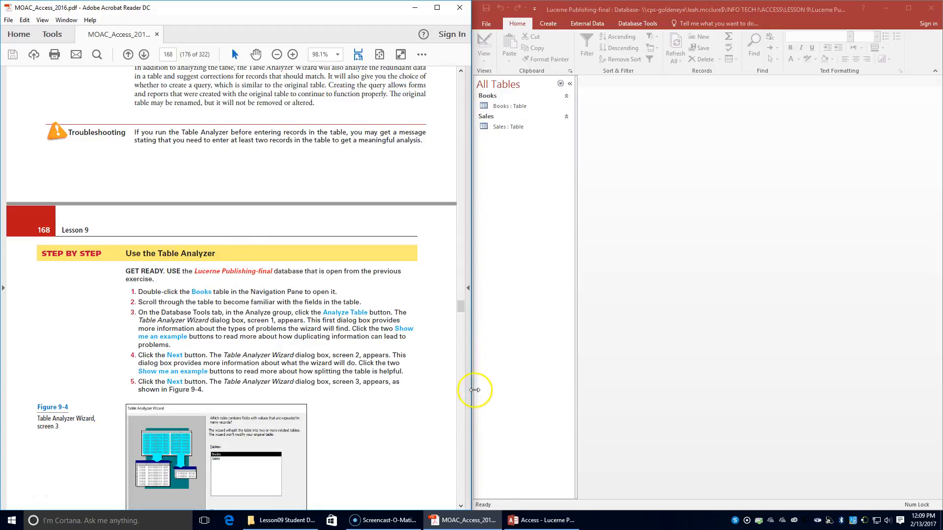
Step: Open the Books table in the Lucerne Publishing-final database and look through its fields
click(515, 107)
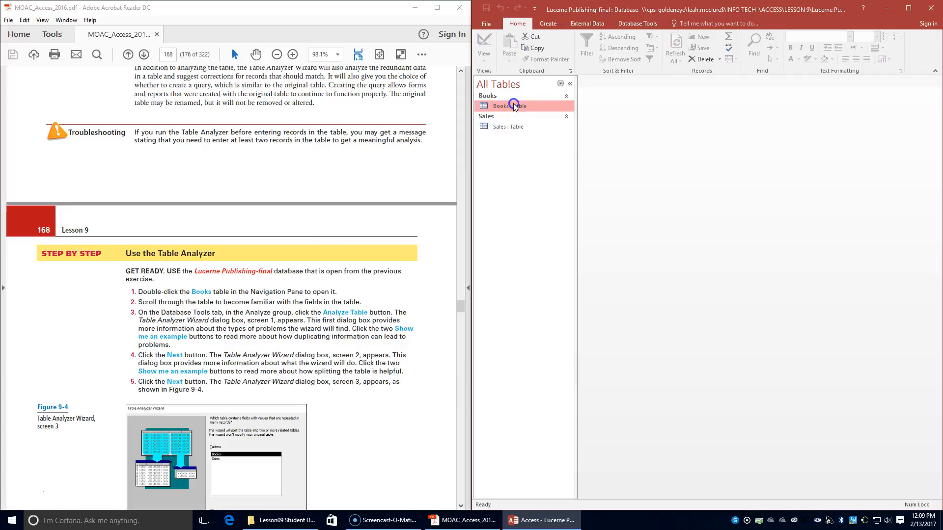
double_click(508, 107)
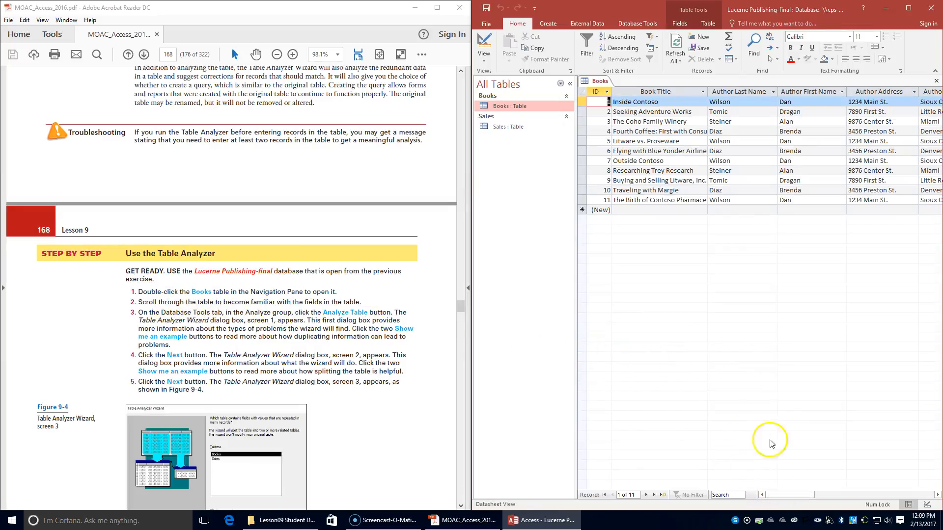
mouse_move(785, 496)
mouse_down()
mouse_move(867, 497)
mouse_move(780, 498)
mouse_up()
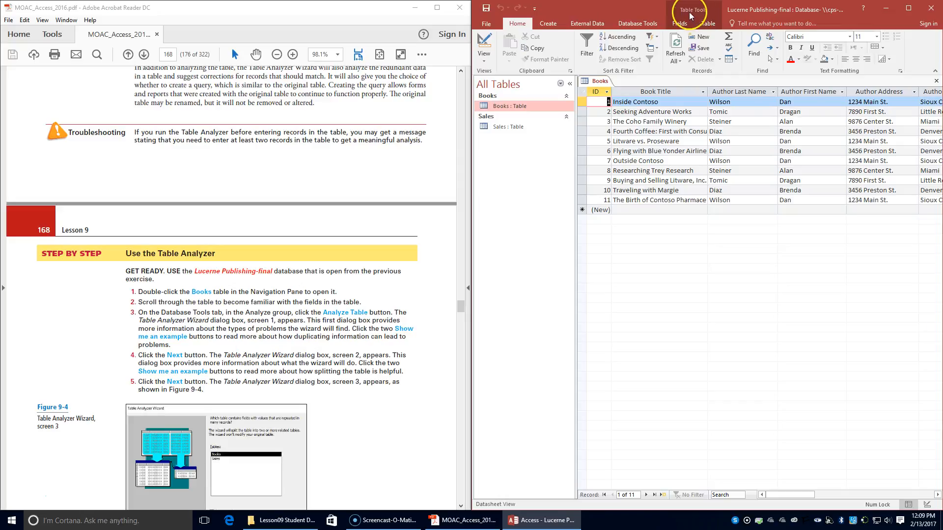
Step: Start the Table Analyzer Wizard and view both examples of duplicated information on its first page
click(633, 25)
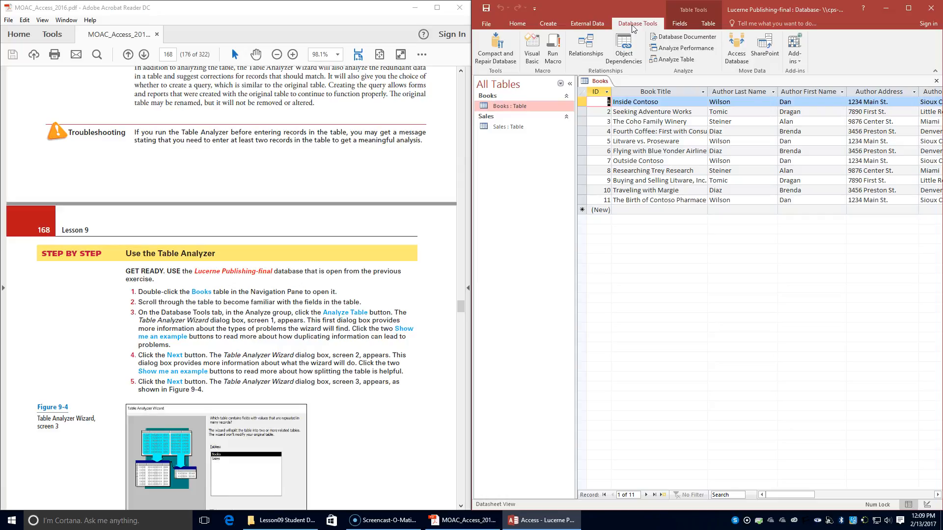
click(683, 60)
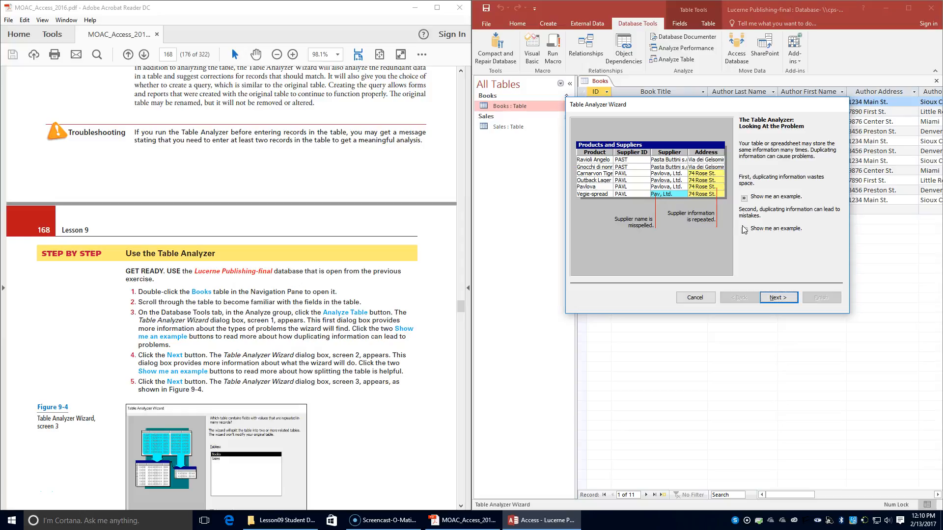
click(751, 198)
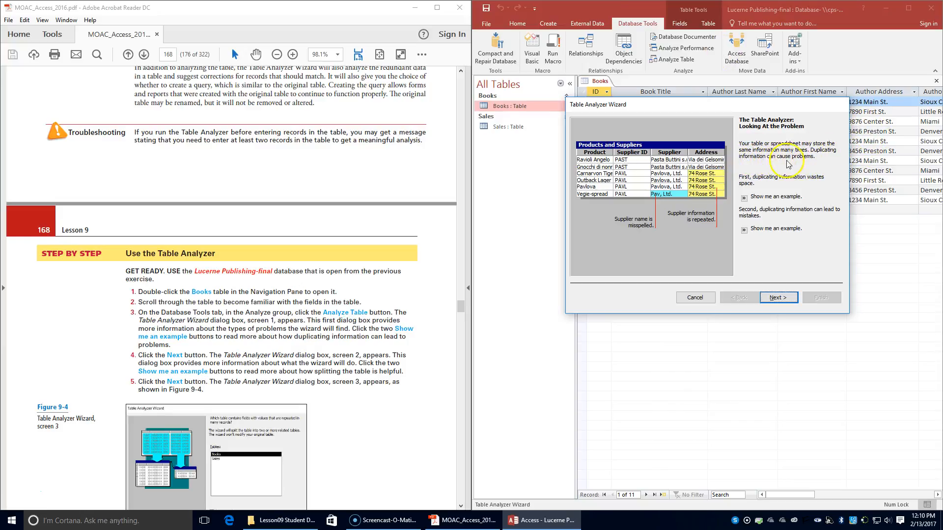
click(744, 198)
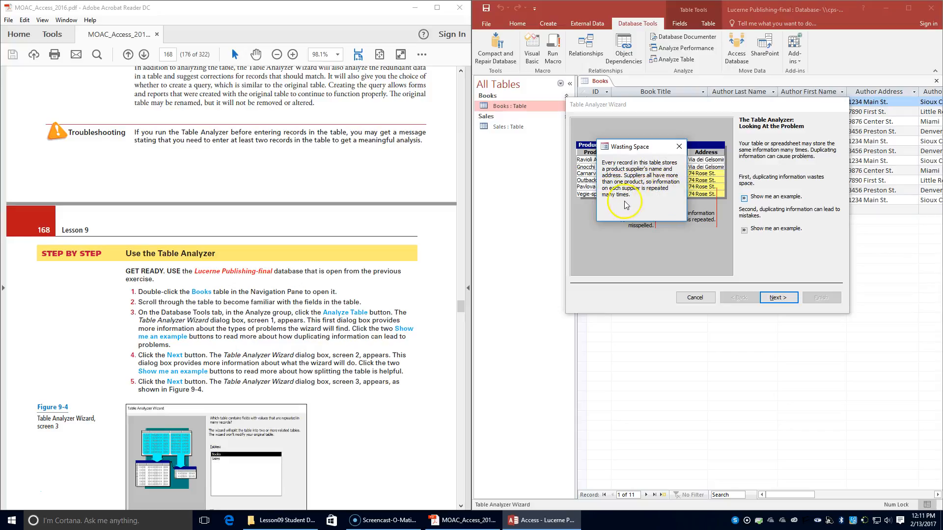
click(679, 147)
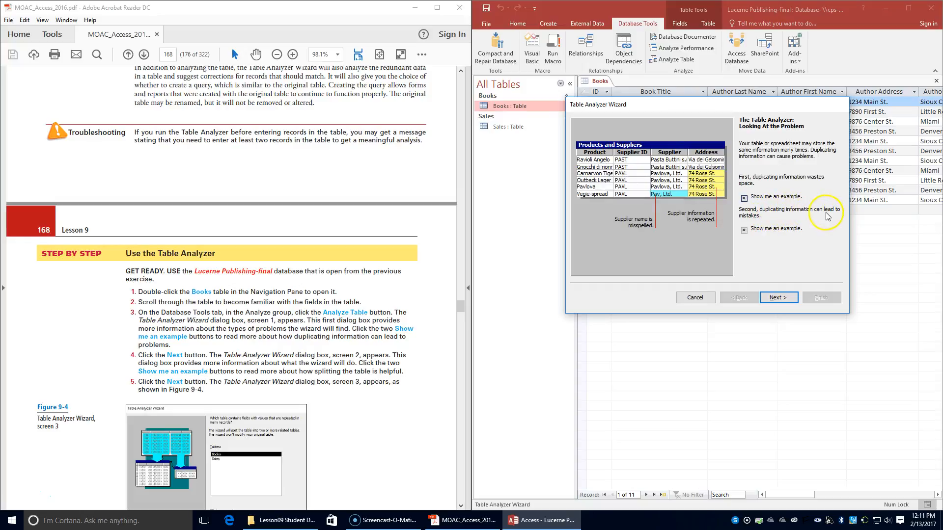
click(744, 229)
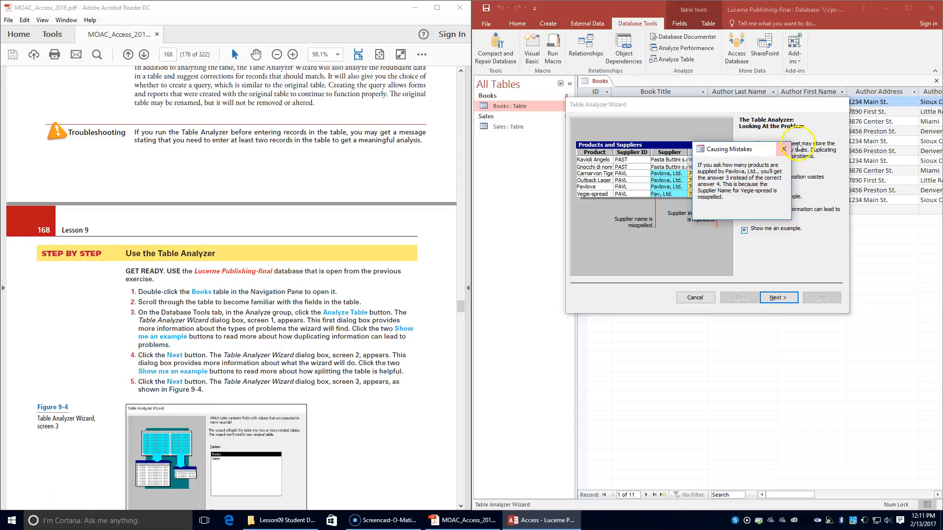
click(786, 150)
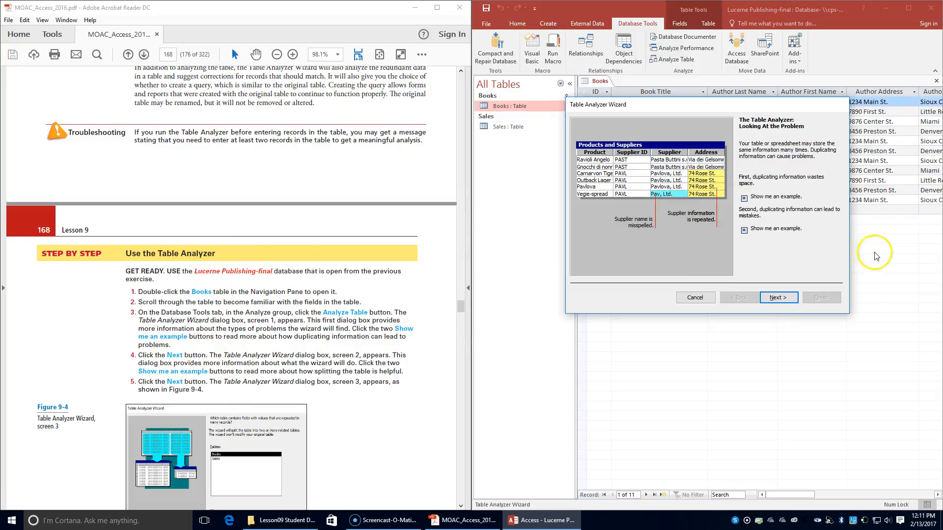
Step: Advance to the wizard's Solving the Problem page and view both of its examples about splitting a table
click(774, 298)
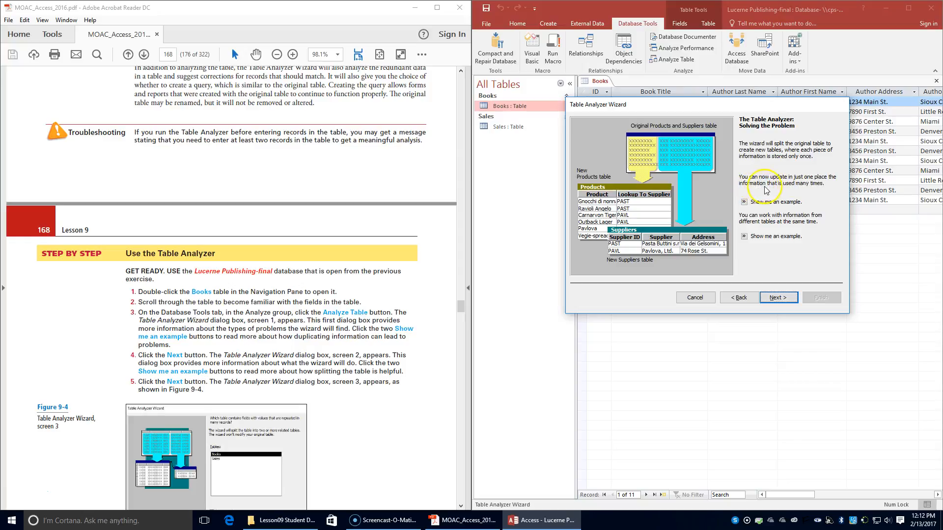
click(744, 203)
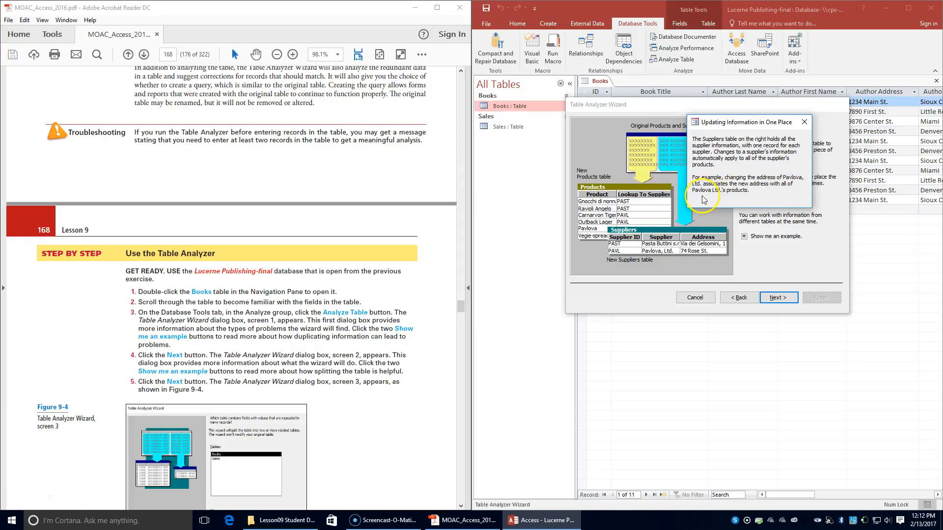
click(804, 122)
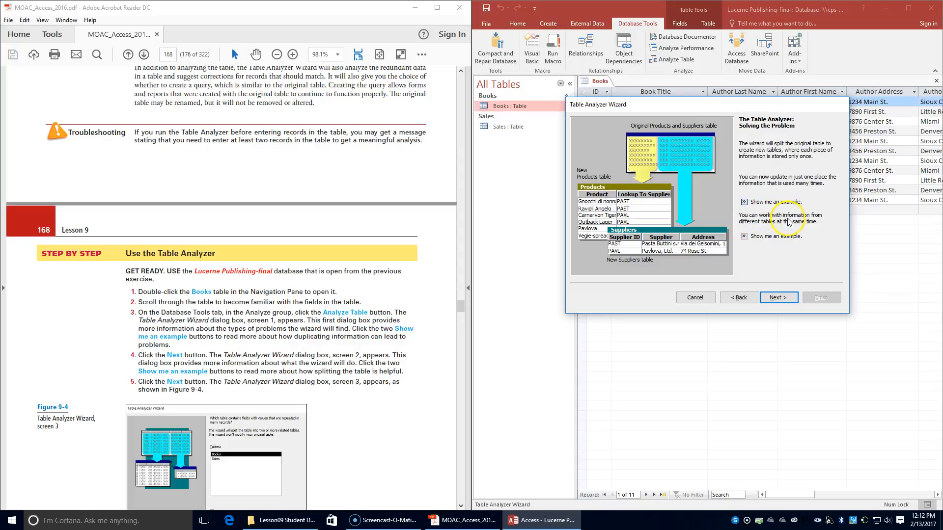
click(744, 237)
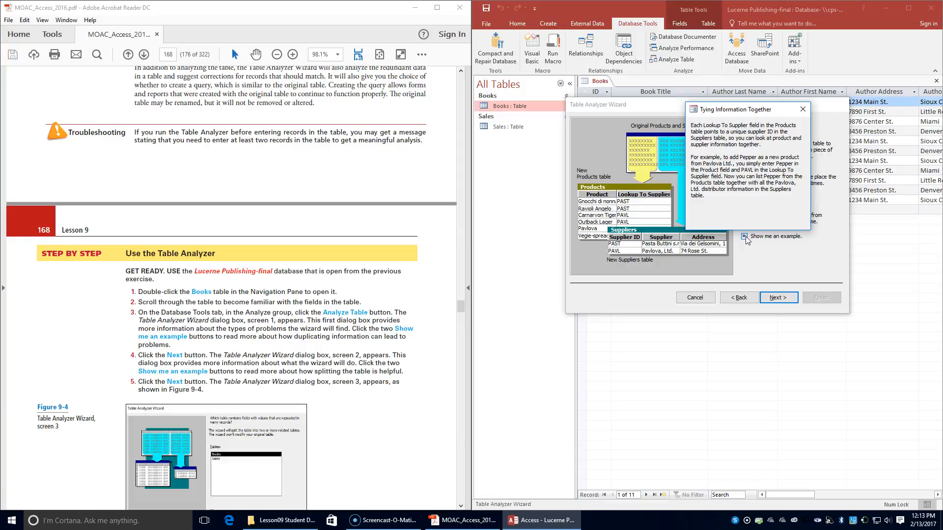
click(802, 109)
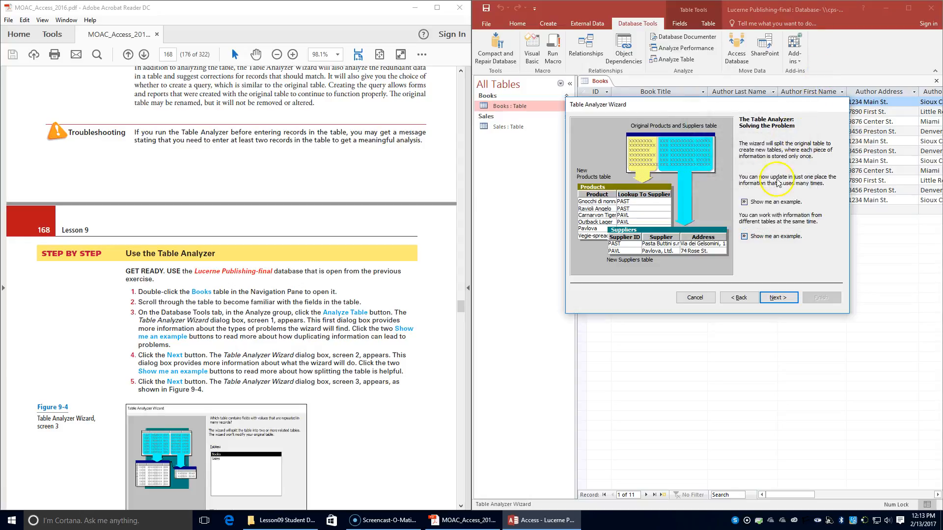
Step: Choose the Books table for analysis and let the wizard decide which fields go in which tables
click(776, 300)
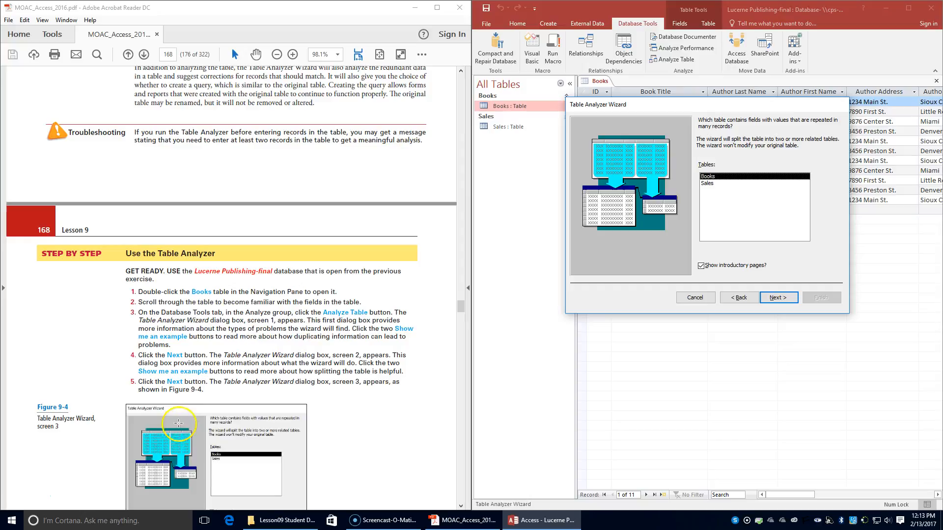
scroll(247, 395, down, 3)
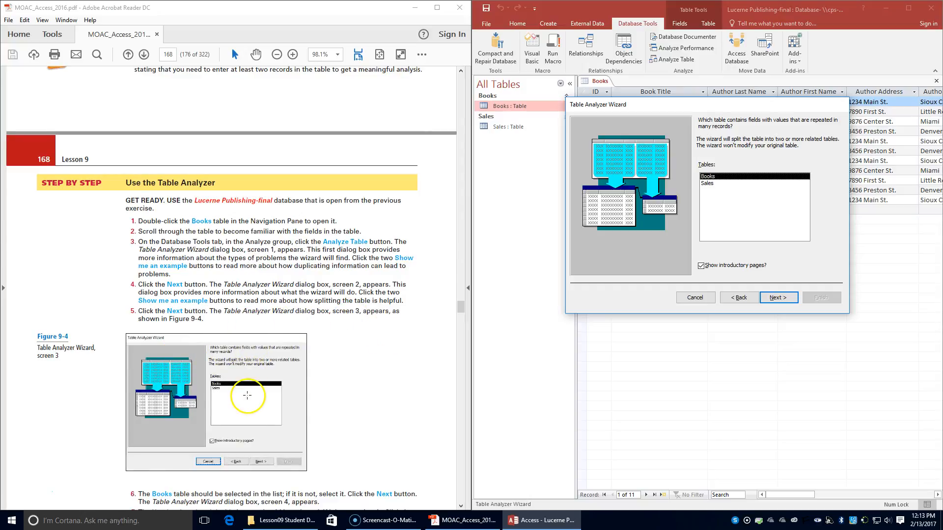
scroll(201, 436, down, 3)
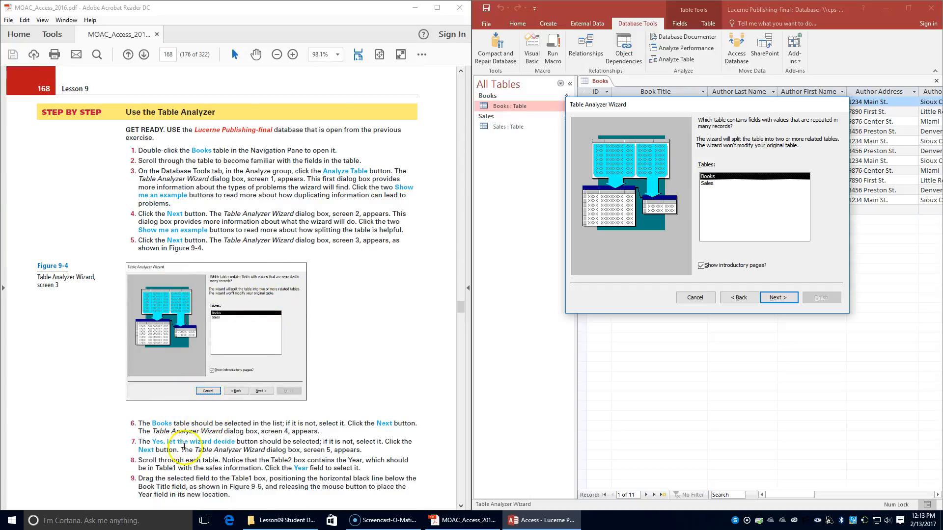
scroll(184, 446, down, 1)
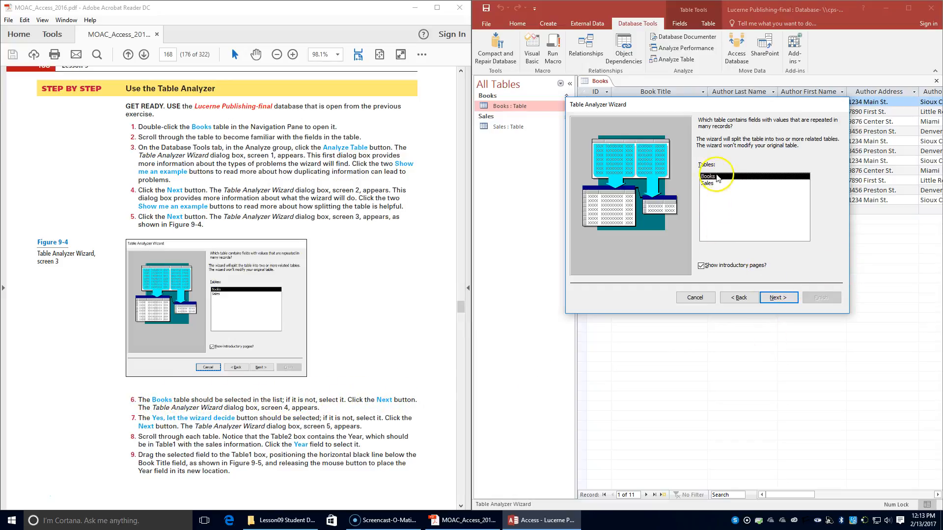
click(780, 299)
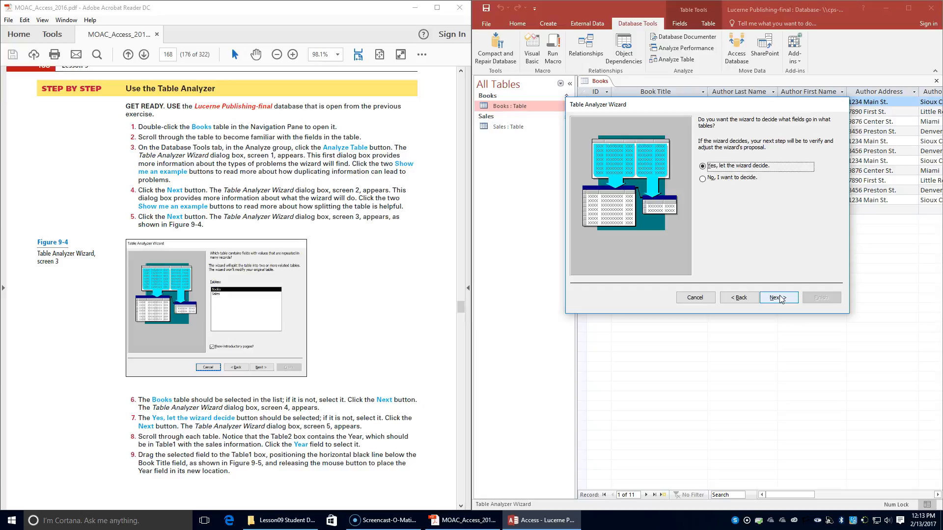
click(780, 299)
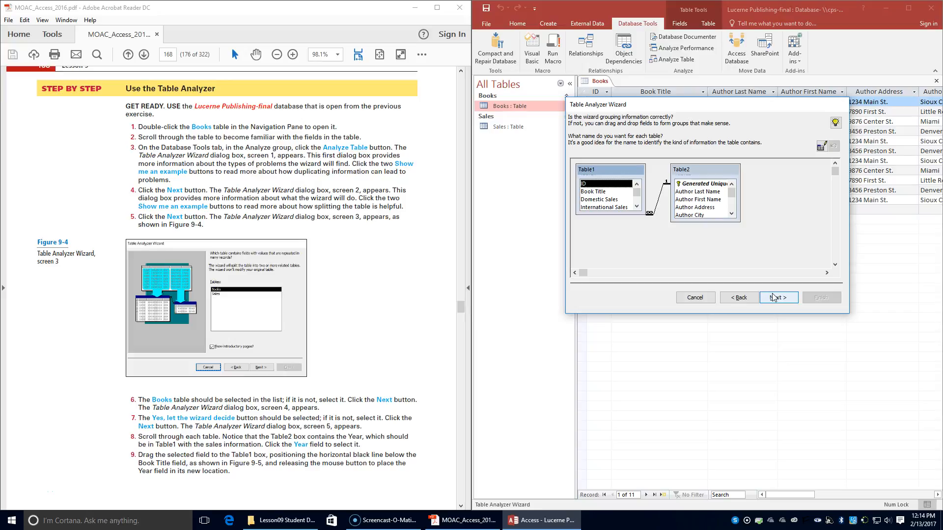
Step: Move the Year field from Table2 into Table1, placing it directly below Book Title
drag(731, 193, 732, 203)
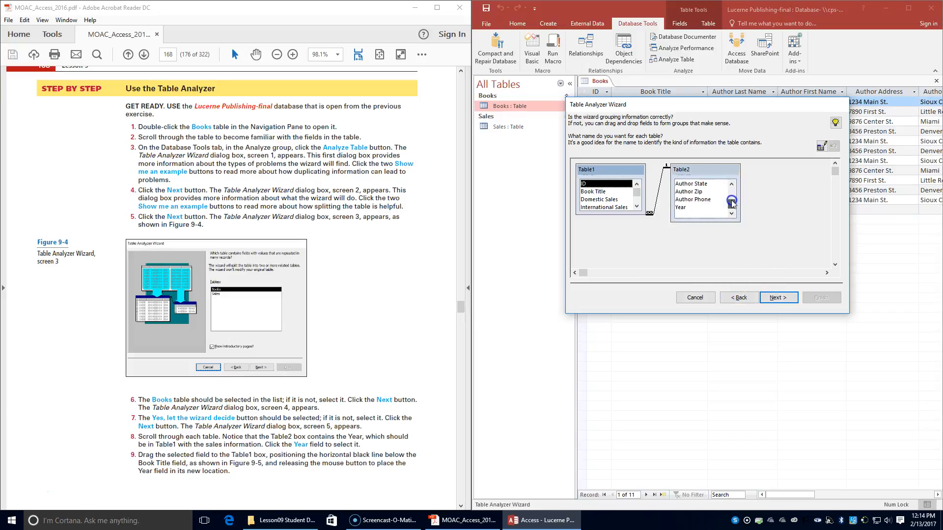
click(688, 208)
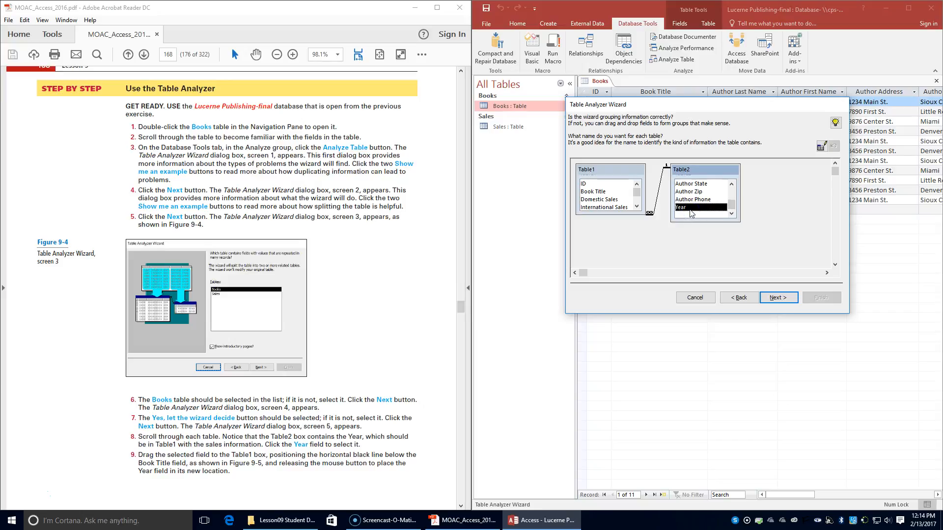
drag(690, 212, 636, 186)
click(696, 211)
drag(697, 211, 591, 197)
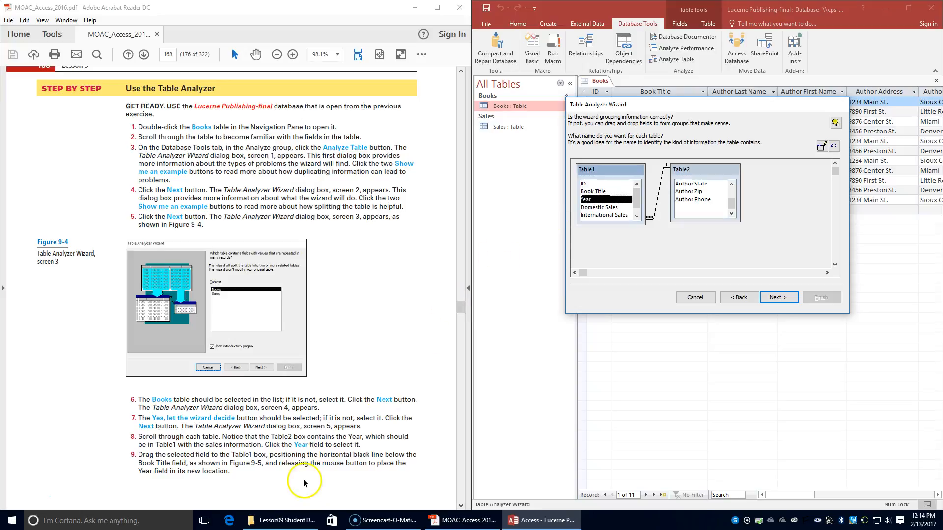
Step: Compare the proposed Table1 and Table2 field grouping with Figure 9-5 and read the table renaming instructions on page 169
scroll(276, 468, down, 1)
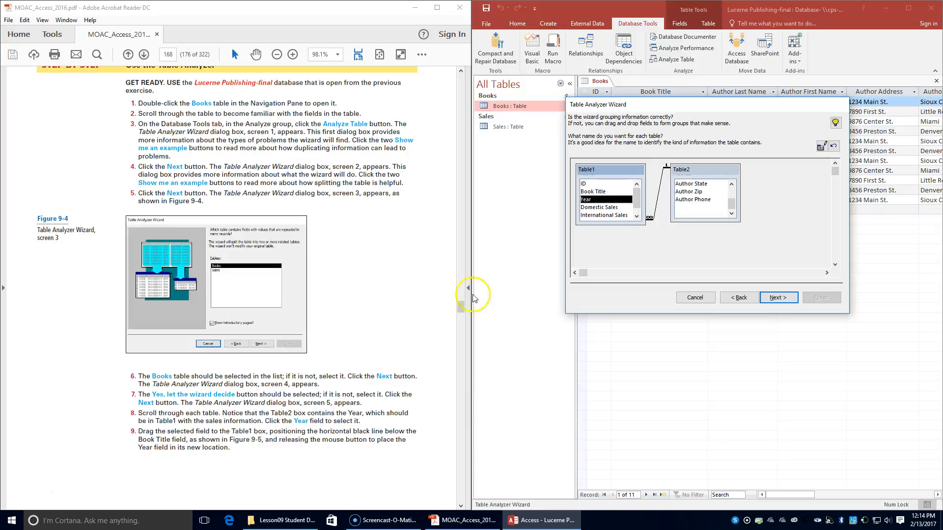
scroll(197, 363, up, 1)
scroll(310, 374, down, 13)
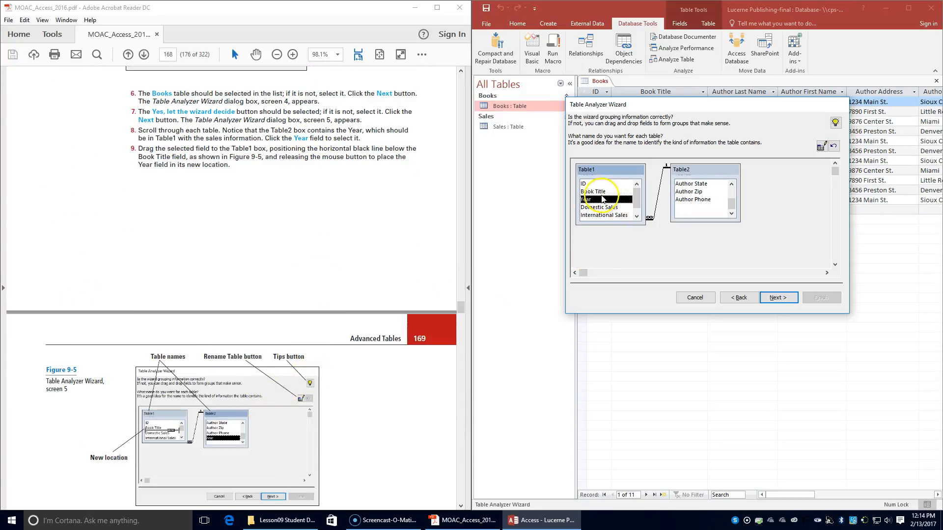
click(731, 196)
drag(731, 196, 731, 203)
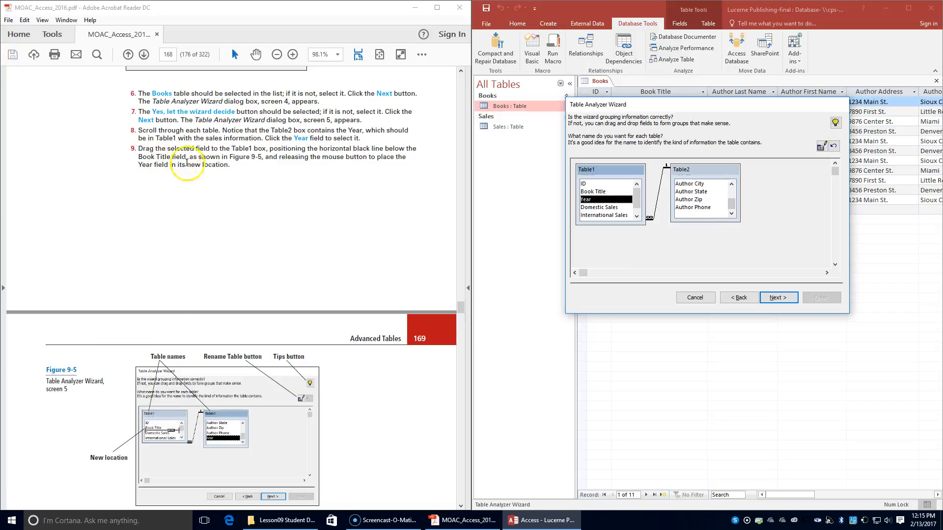
scroll(194, 336, down, 3)
scroll(196, 338, down, 4)
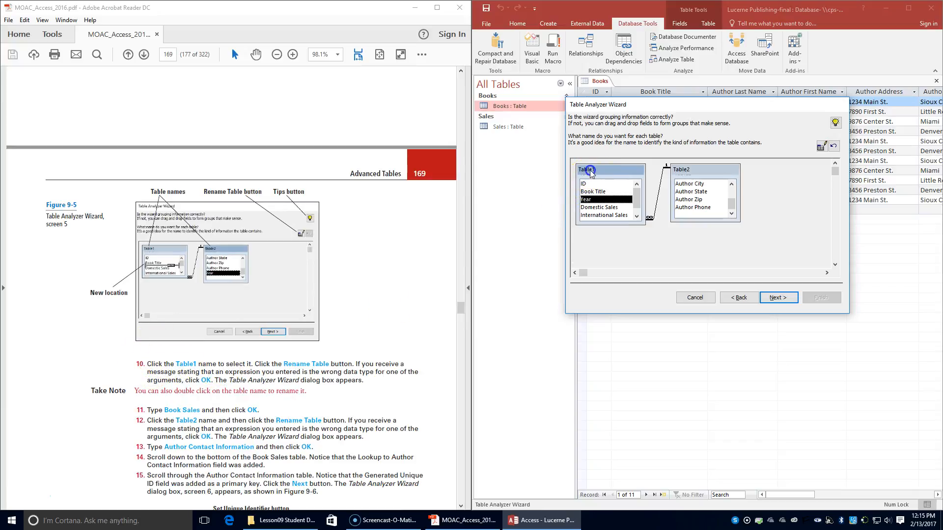
scroll(310, 289, up, 5)
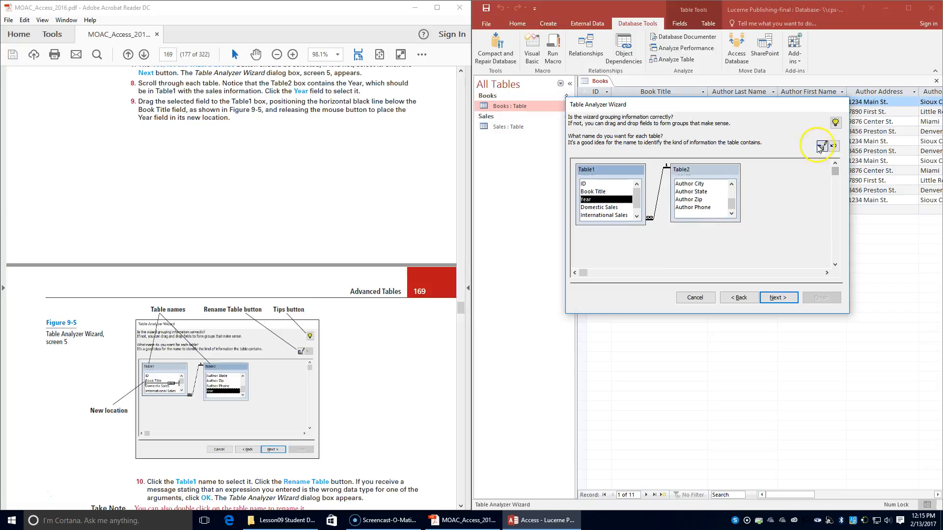
scroll(370, 332, down, 1)
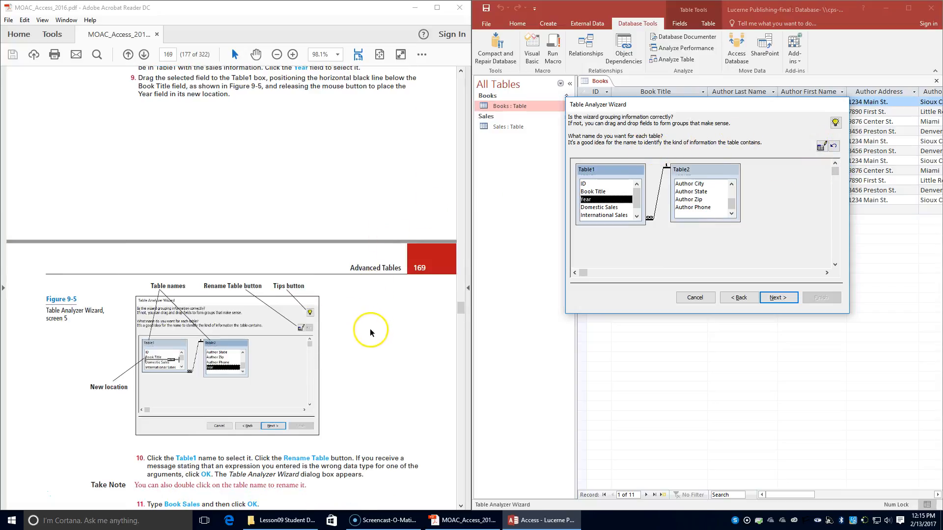
Step: Rename the proposed Table1 as Book Sales
scroll(370, 333, down, 1)
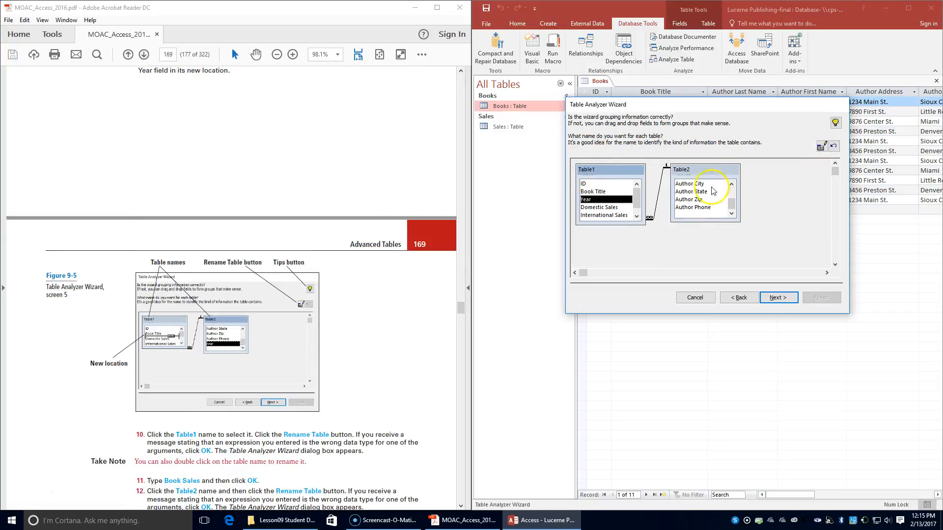
click(711, 169)
click(589, 169)
click(821, 147)
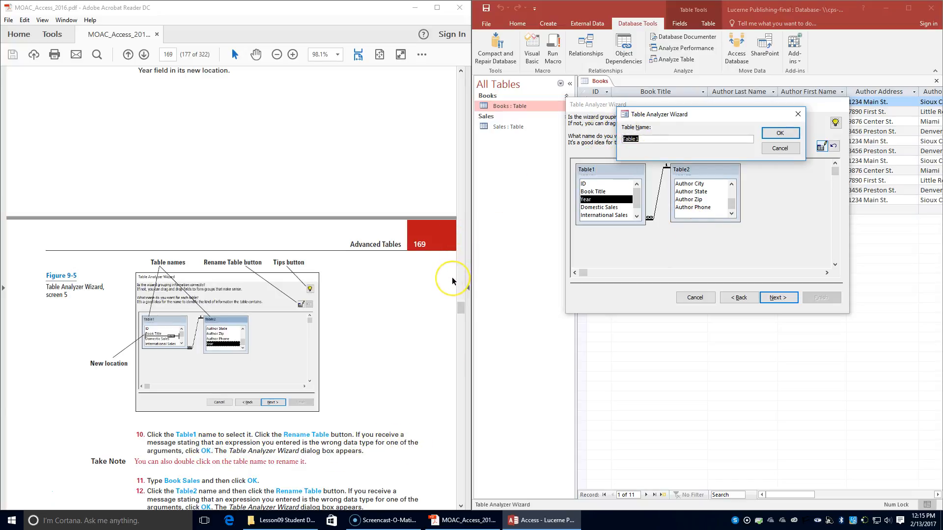
scroll(452, 281, down, 1)
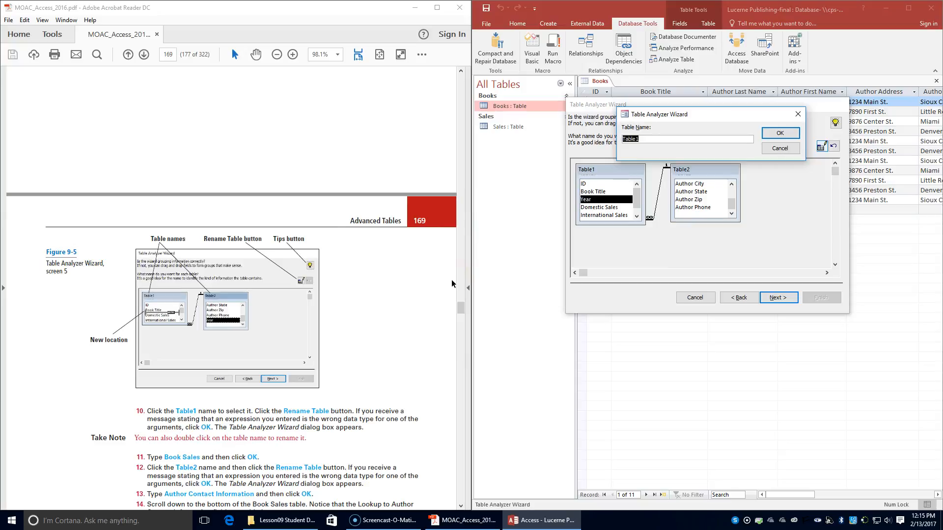
scroll(452, 282, down, 1)
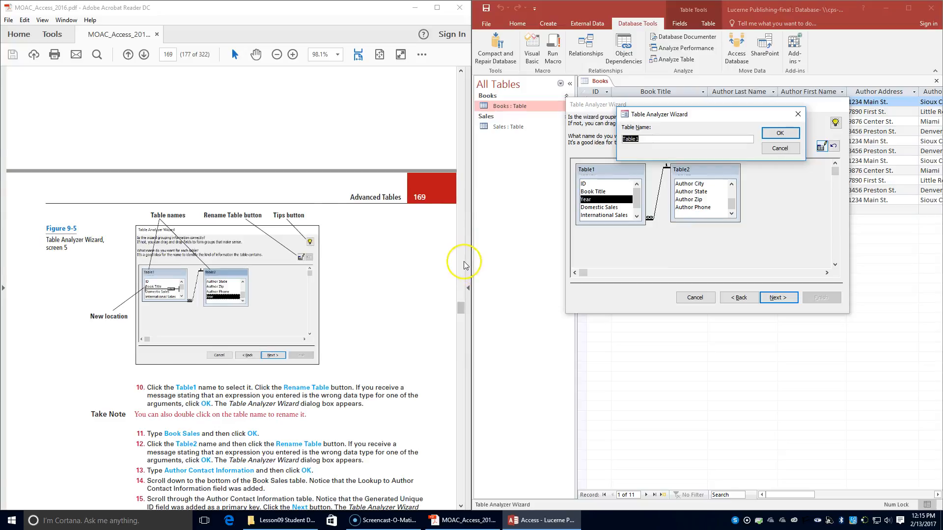
text(Book Sales)
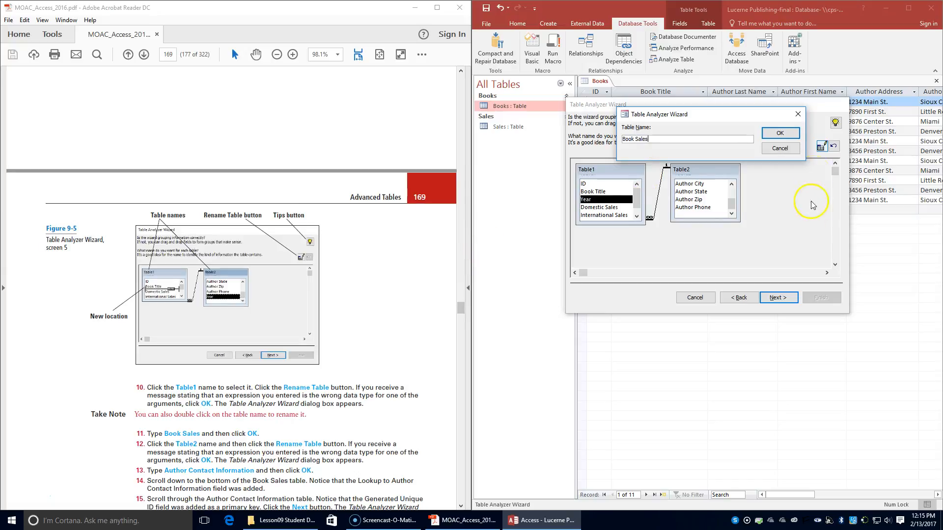
click(796, 135)
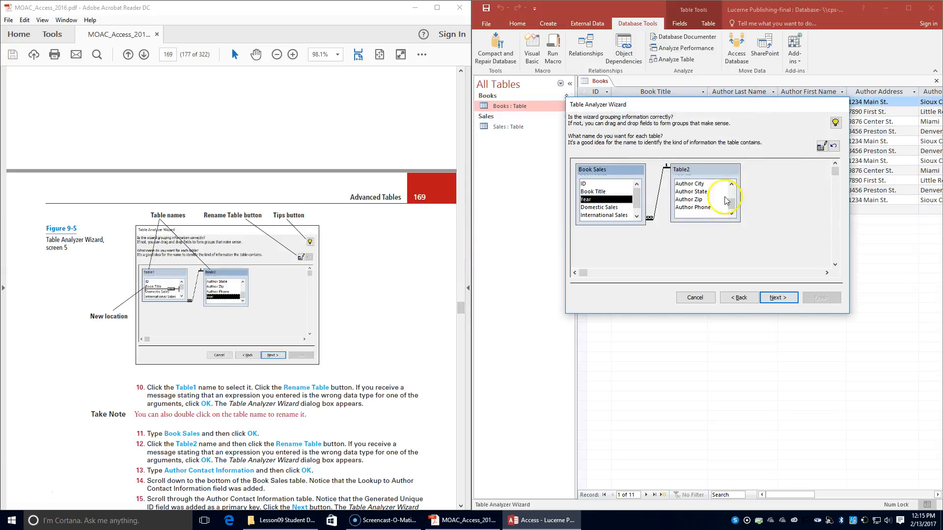
Step: Rename the proposed Table2 as Author Contact Information
click(685, 170)
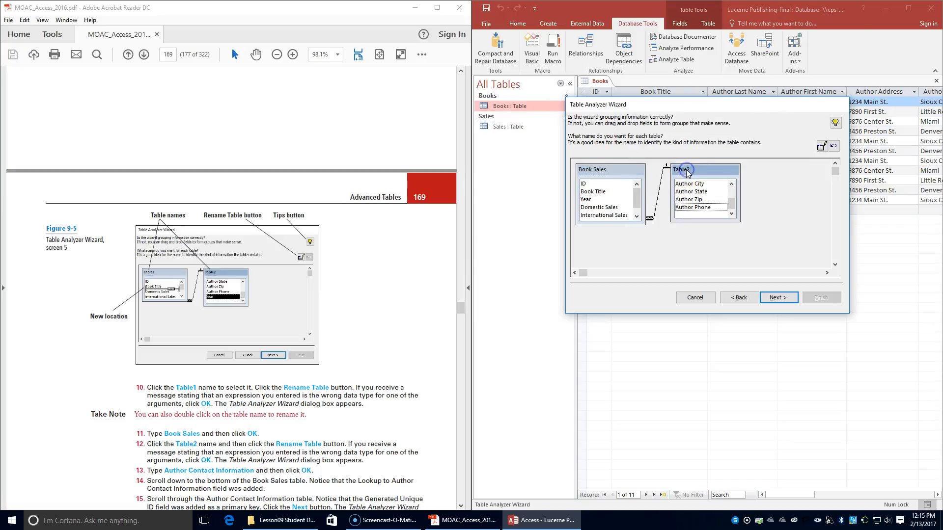
click(826, 149)
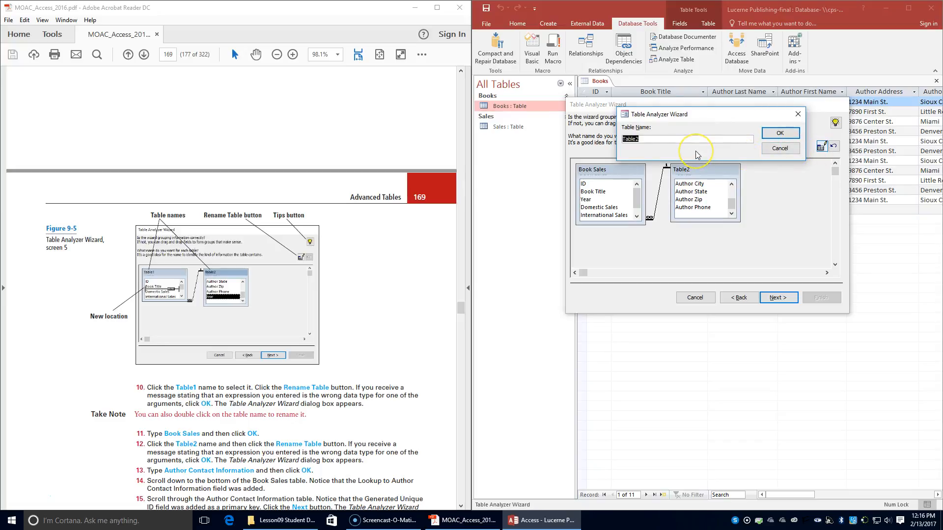
text(Author Contact Information)
click(780, 133)
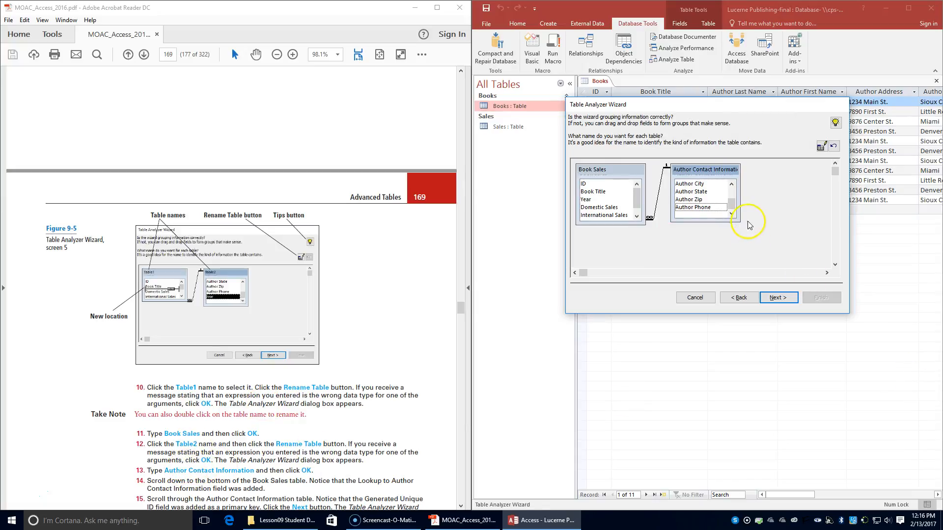
Step: Check the end of the Book Sales field list and the start of the Author Contact Information list, and advance to the primary key page
click(636, 216)
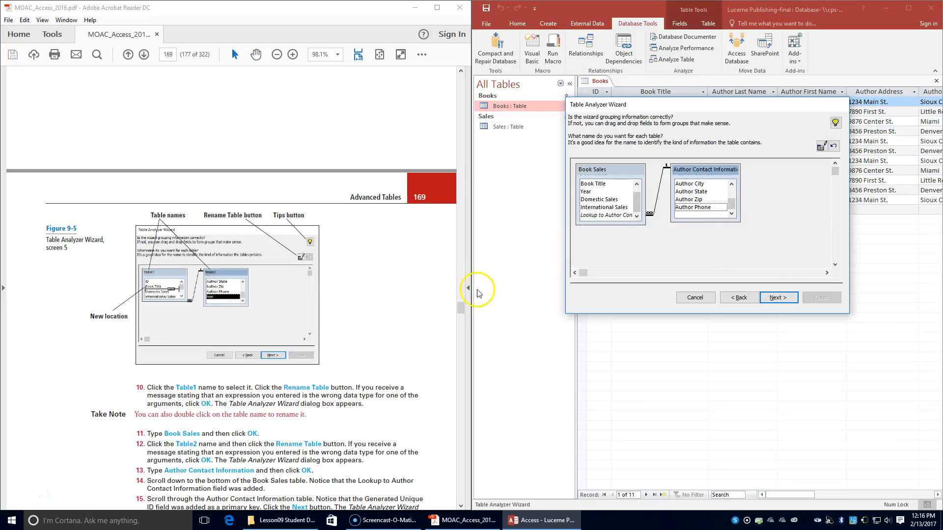
scroll(287, 338, down, 1)
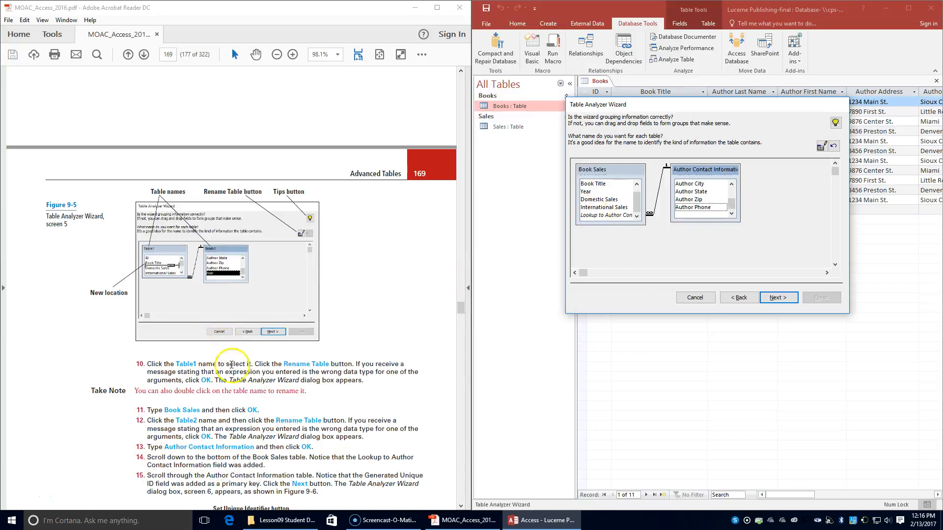
scroll(255, 407, down, 1)
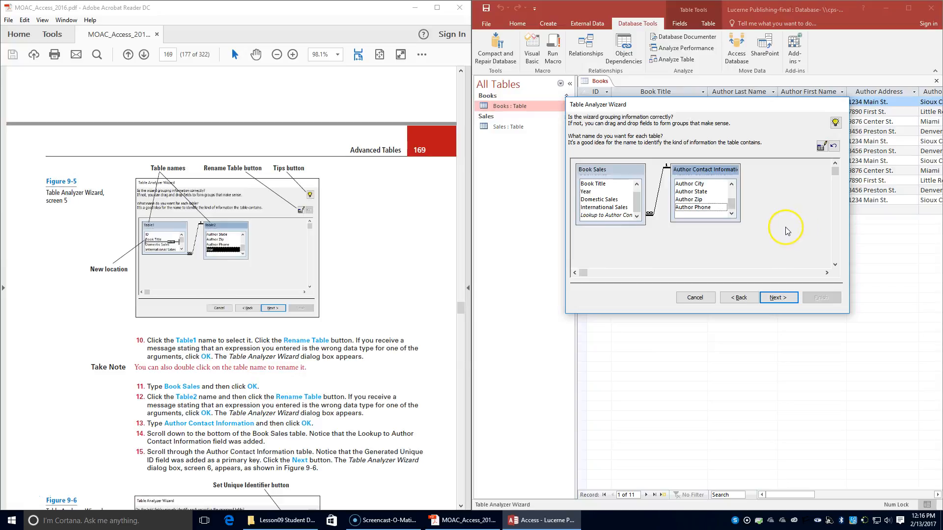
scroll(704, 196, up, 2)
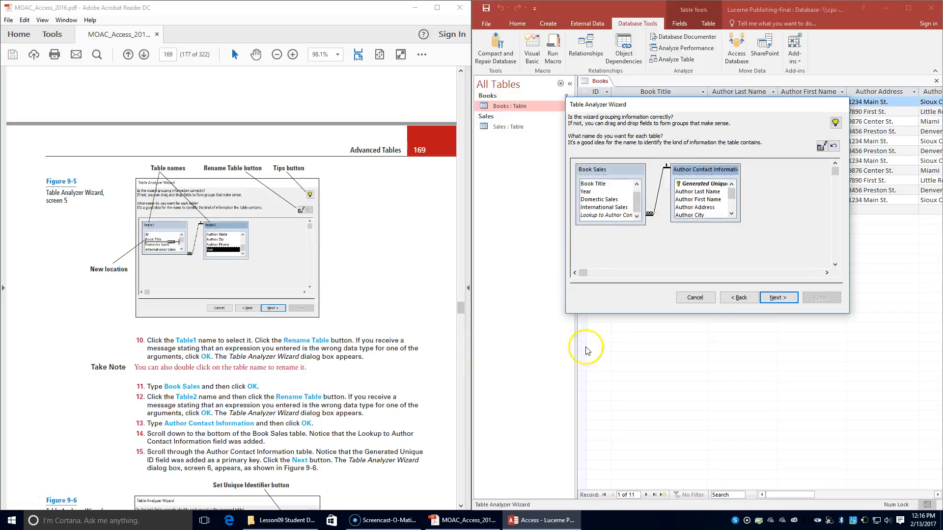
click(777, 297)
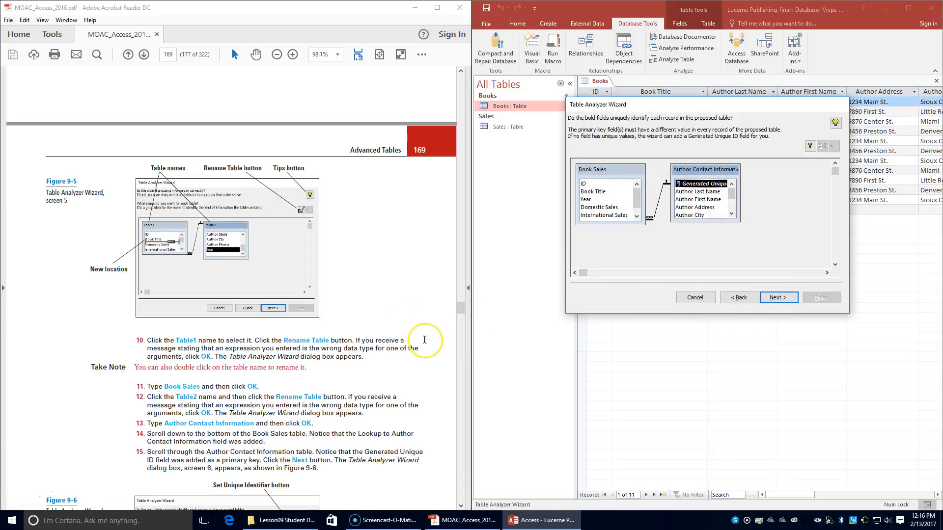
Step: Set the ID field as the unique identifier of the Book Sales table and advance to the typographical corrections page
scroll(424, 340, down, 2)
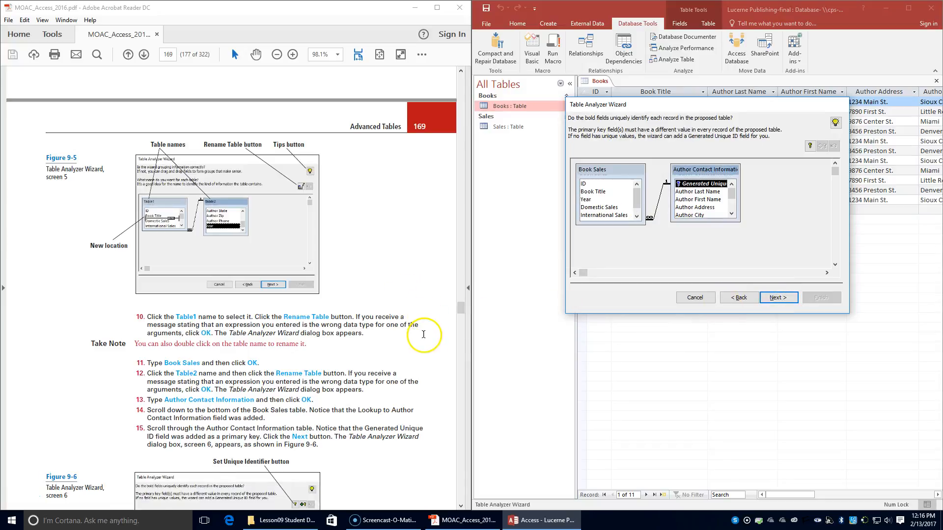
scroll(424, 339, down, 2)
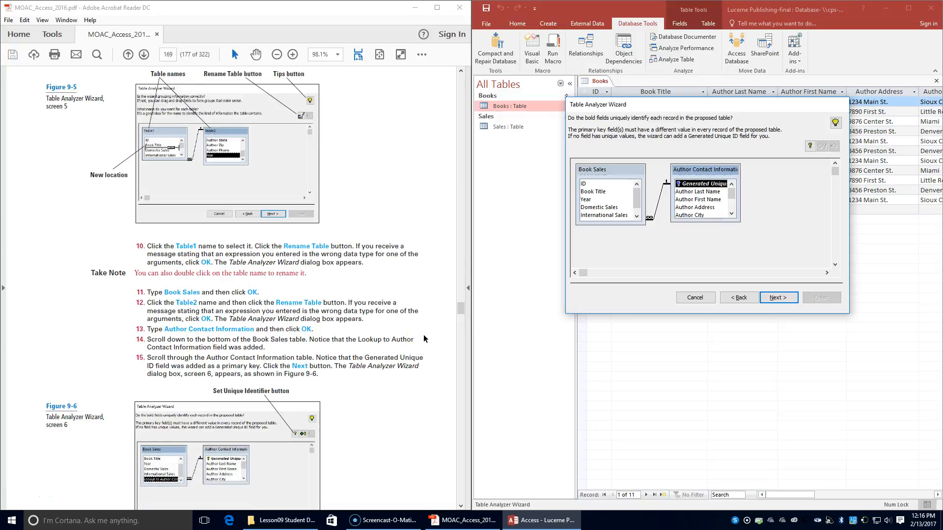
scroll(423, 336, down, 3)
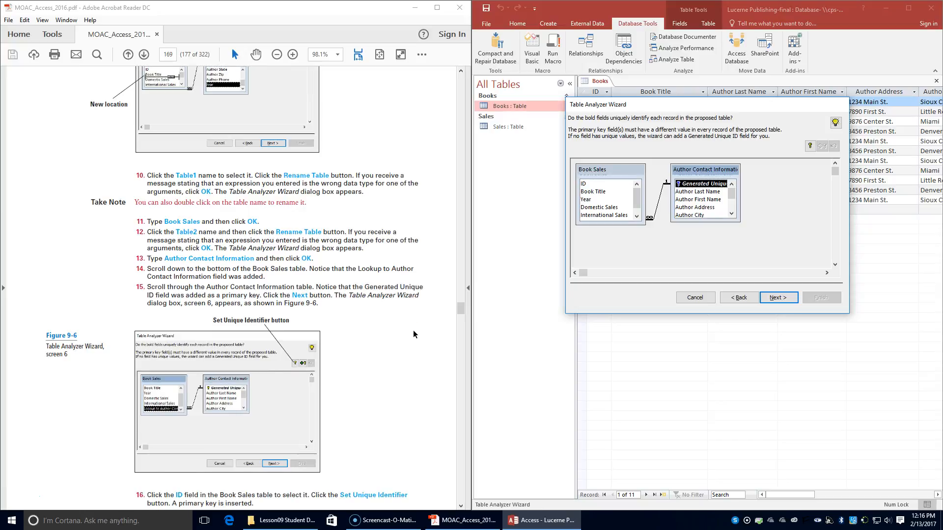
scroll(413, 330, down, 2)
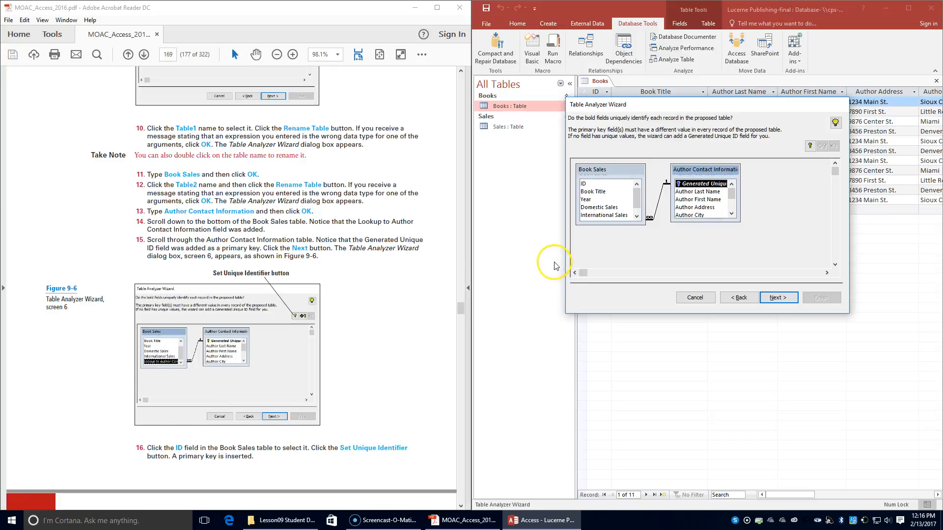
click(589, 184)
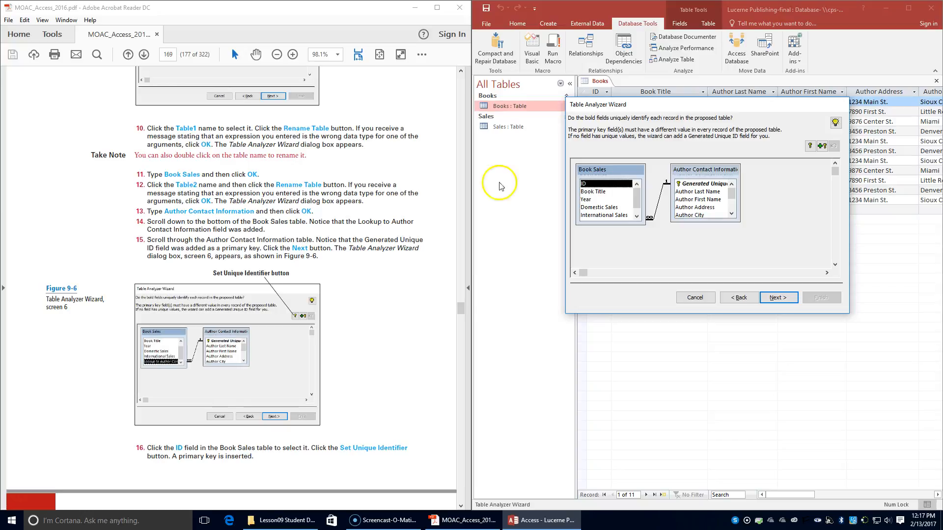
scroll(351, 228, down, 2)
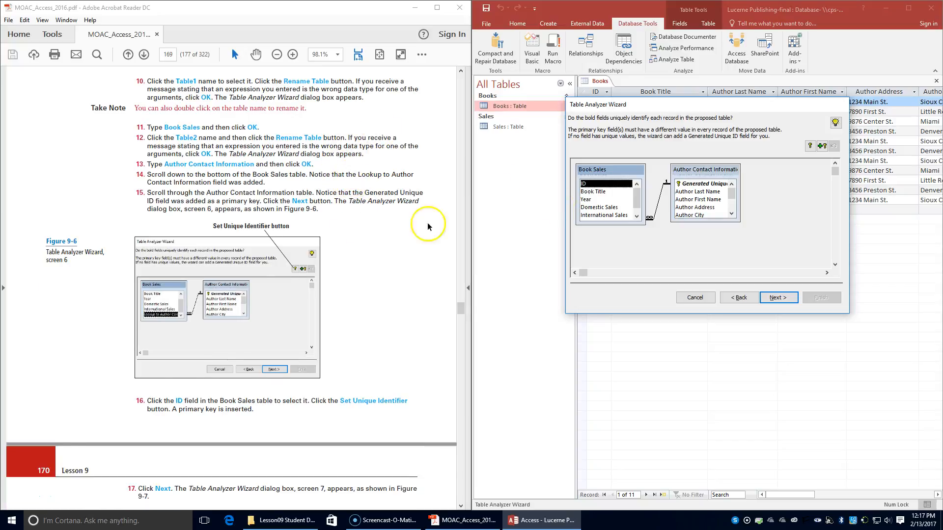
click(811, 147)
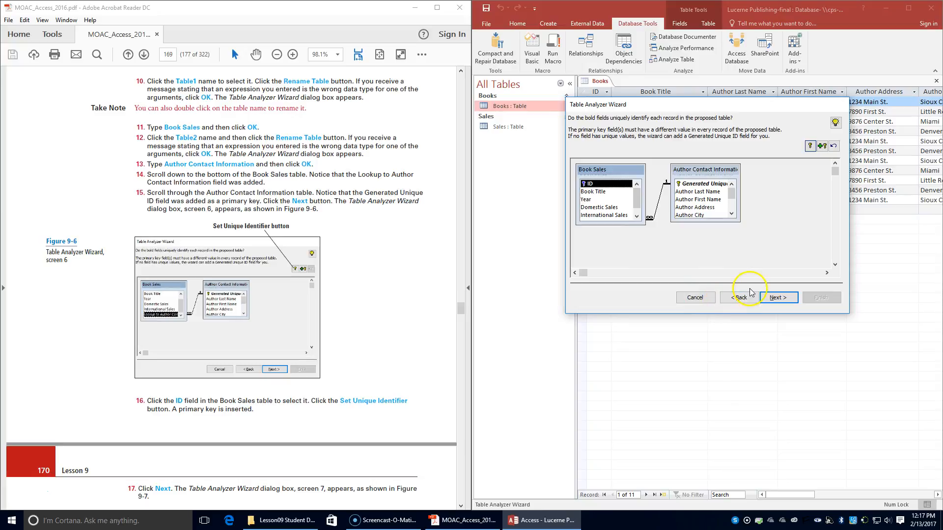
click(775, 297)
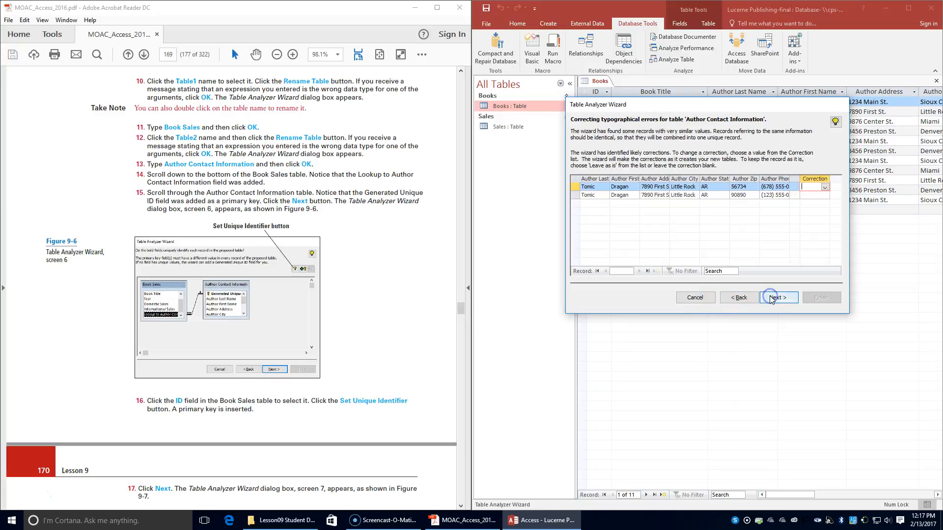
Step: Read textbook instructions 17 to 19 and set the first similar author record's correction to (Leave as is)
scroll(256, 257, down, 1)
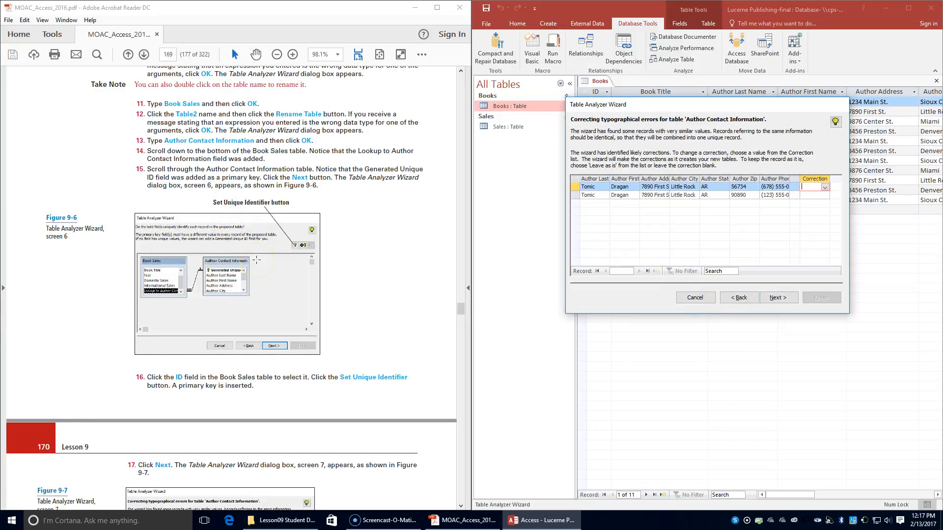
scroll(256, 259, down, 4)
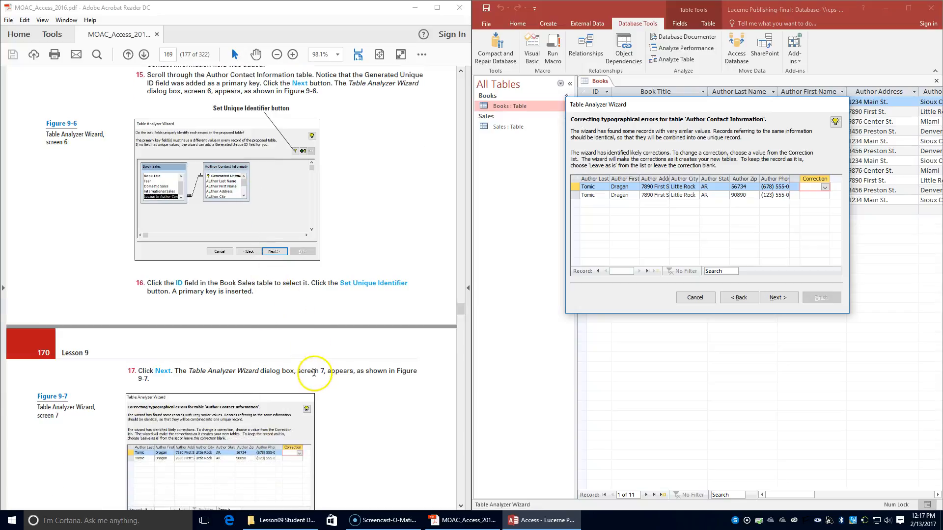
scroll(391, 377, down, 1)
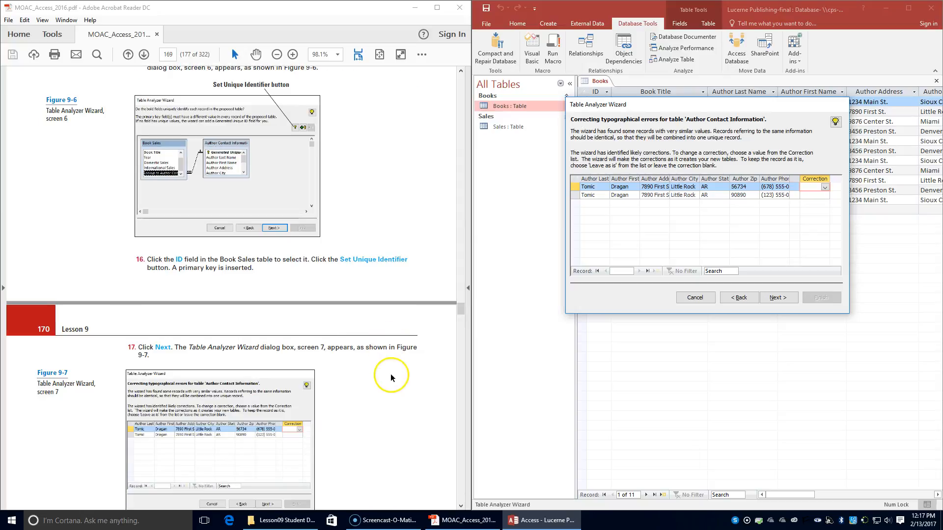
scroll(400, 363, down, 3)
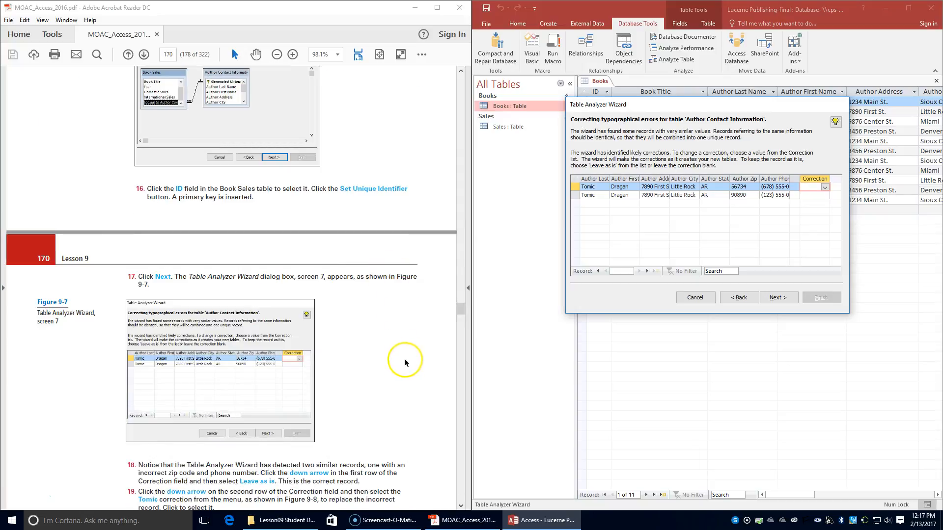
scroll(358, 330, down, 3)
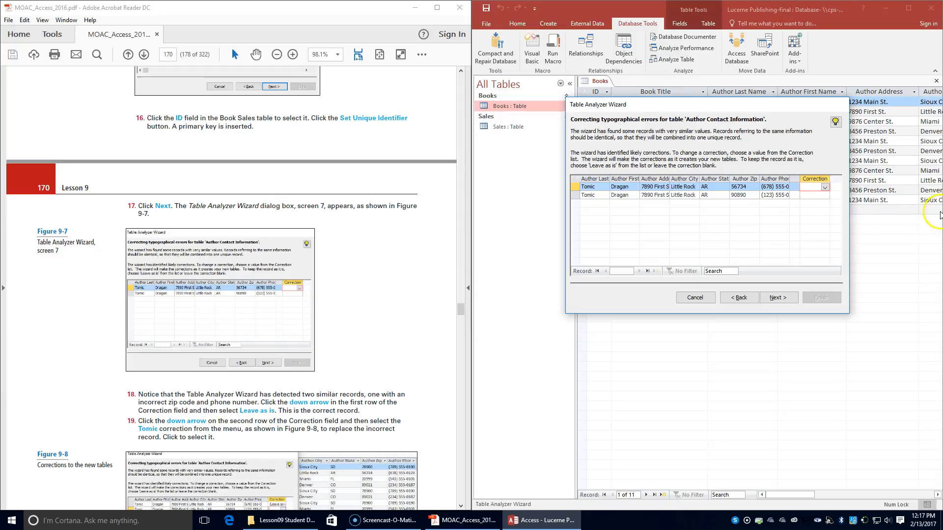
click(825, 187)
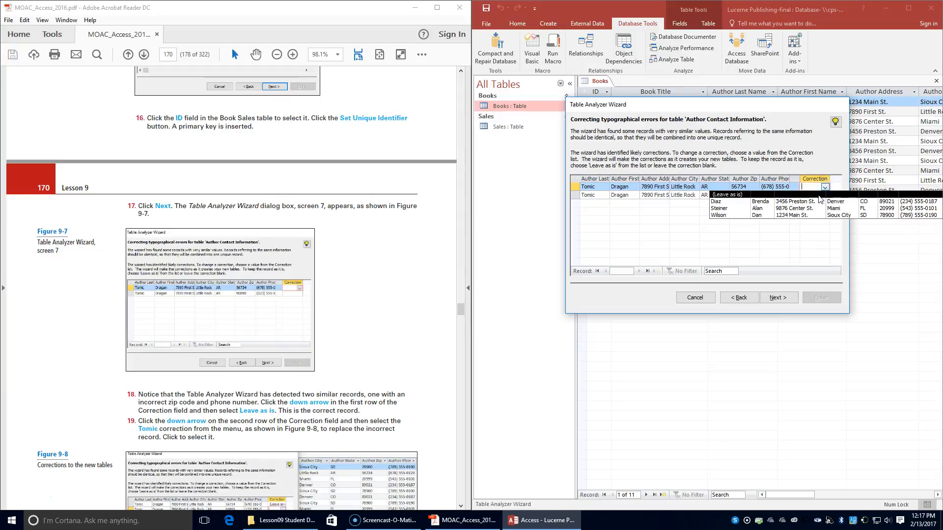
click(816, 195)
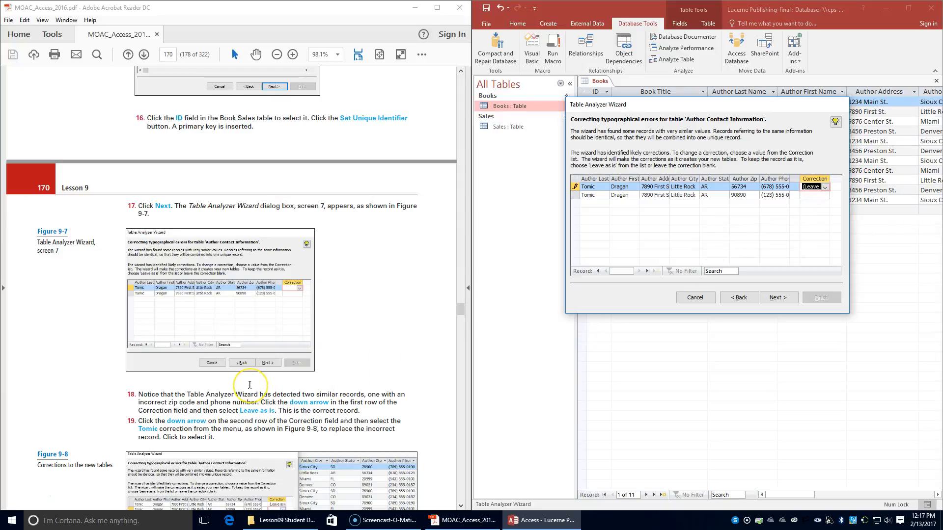
Step: Set the second similar record's correction to the same author's correct entry and advance to the wizard's final page
scroll(205, 375, down, 3)
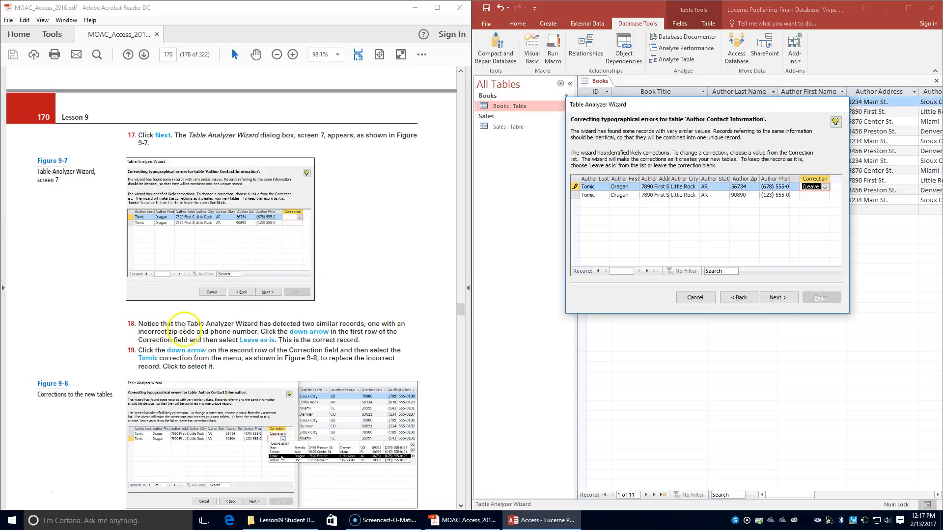
click(816, 195)
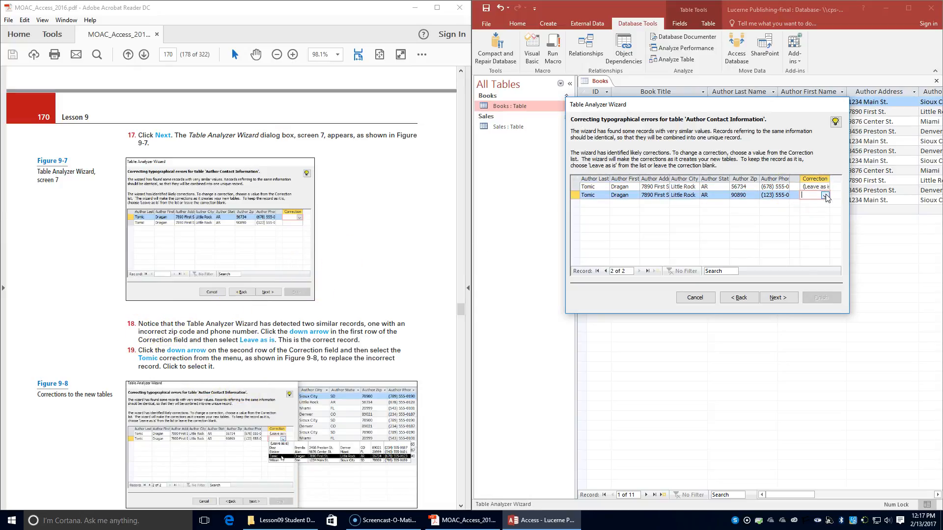
click(825, 195)
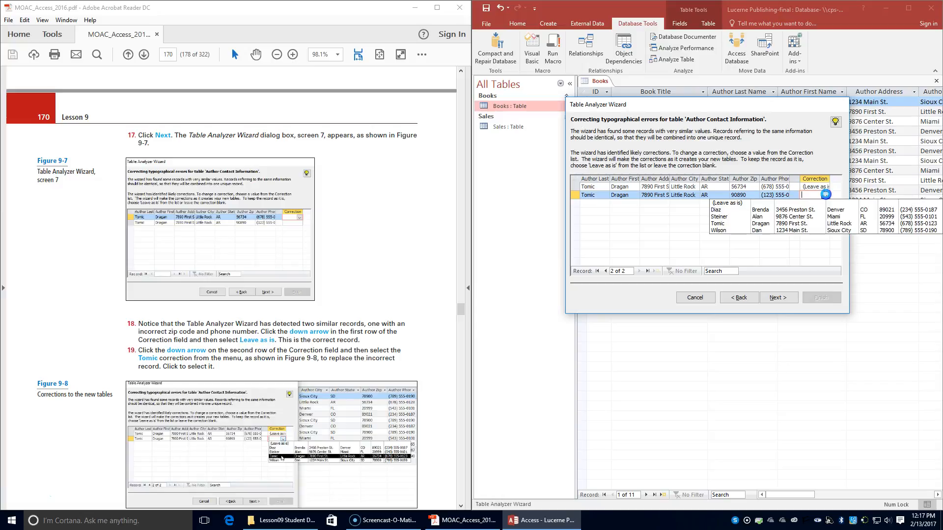
click(718, 224)
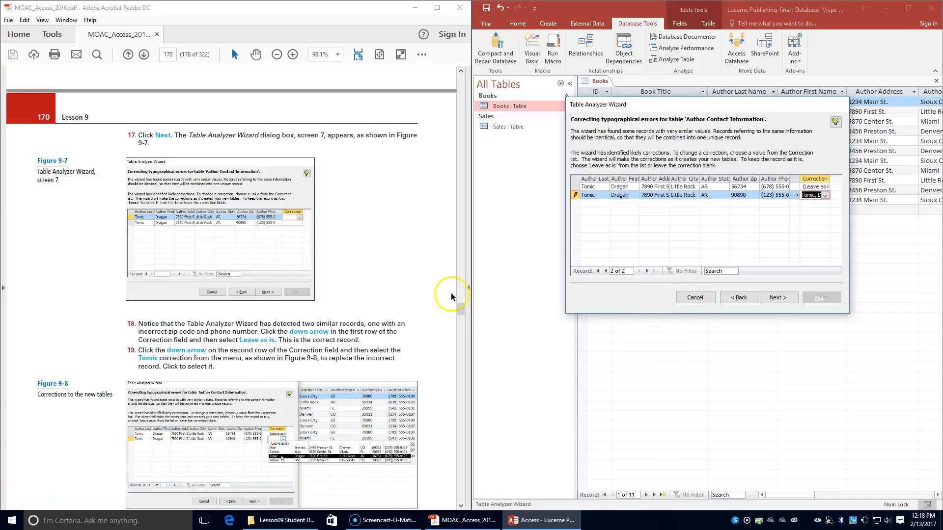
scroll(420, 296, down, 1)
scroll(421, 295, down, 4)
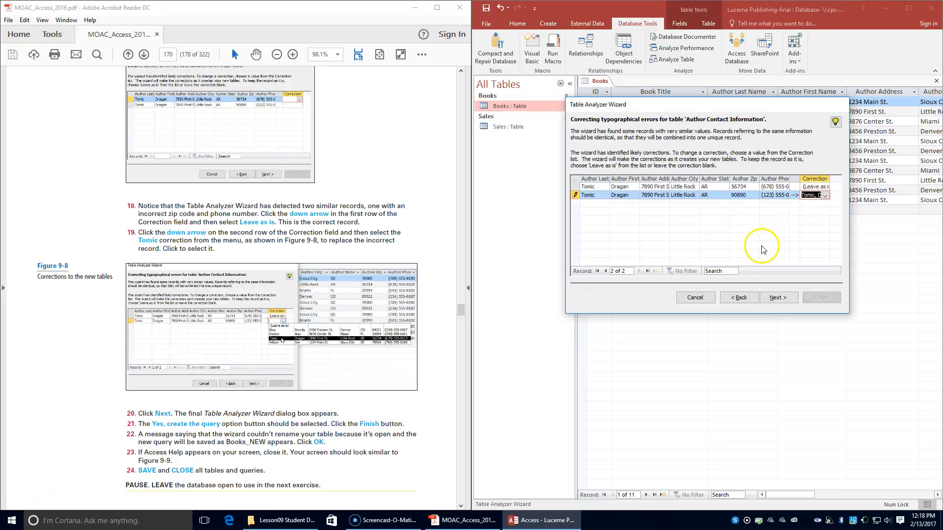
click(778, 297)
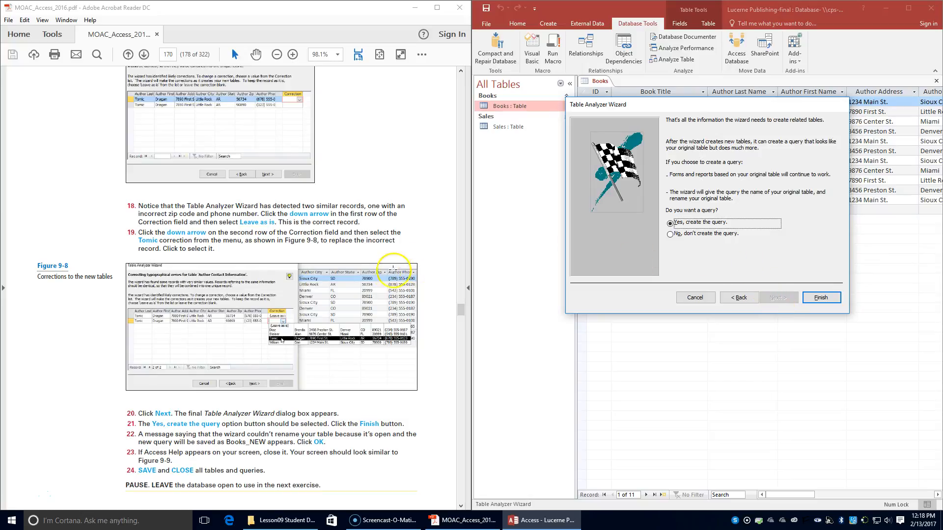
Step: Finish the Table Analyzer Wizard with query creation enabled, accept saving the query as Books_NEW, and close the Help window
scroll(369, 293, down, 2)
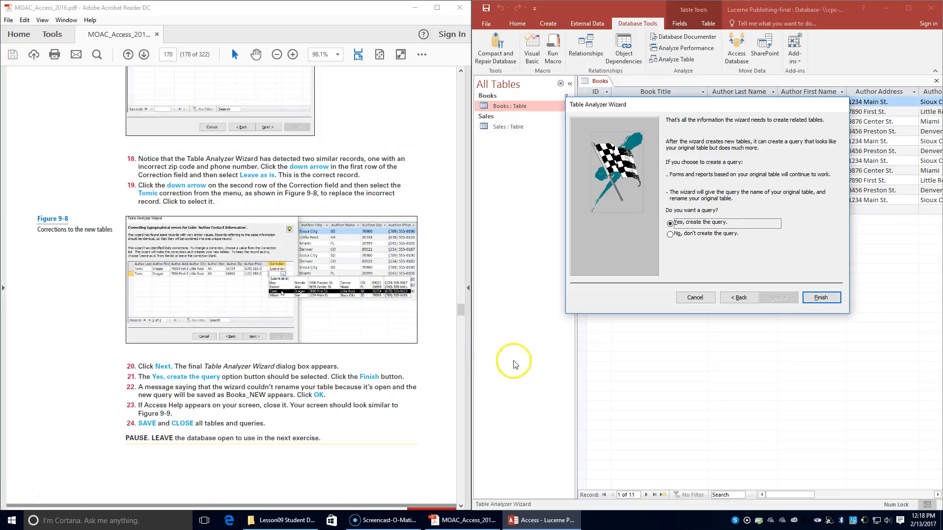
click(824, 301)
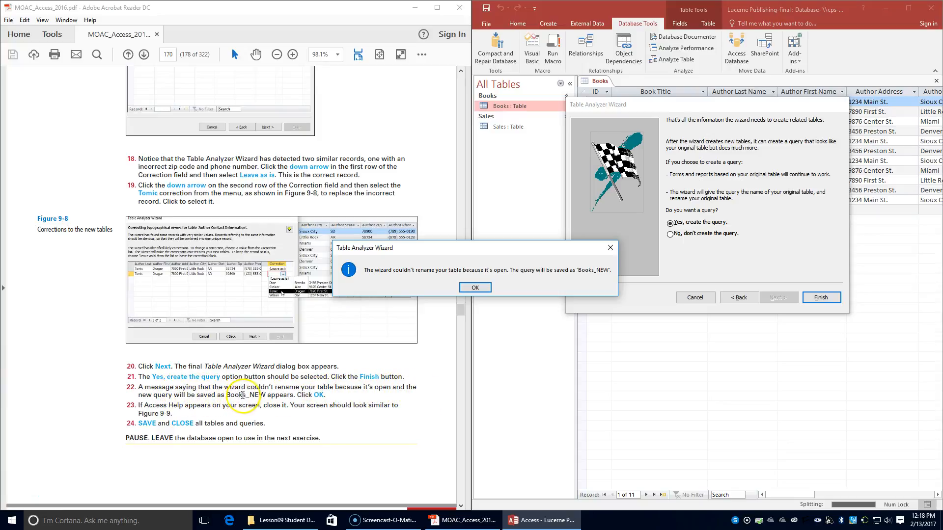
click(477, 289)
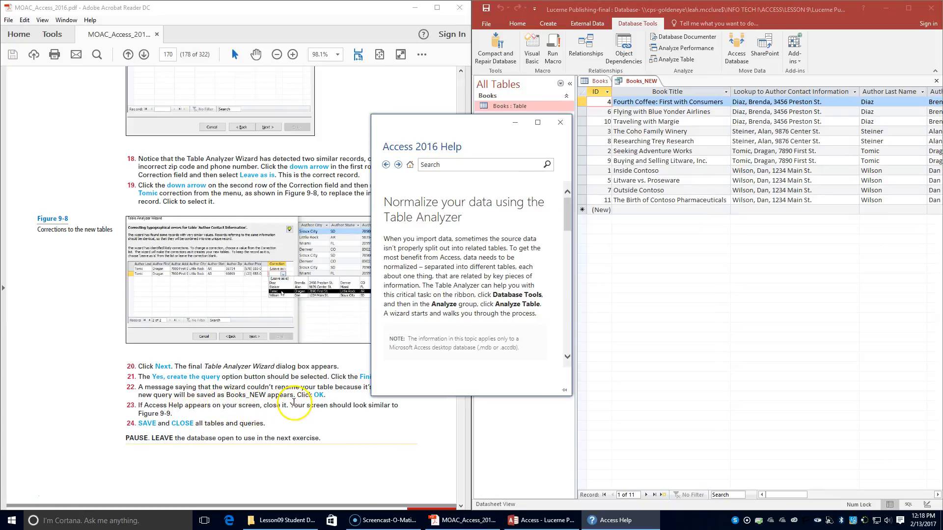
click(561, 122)
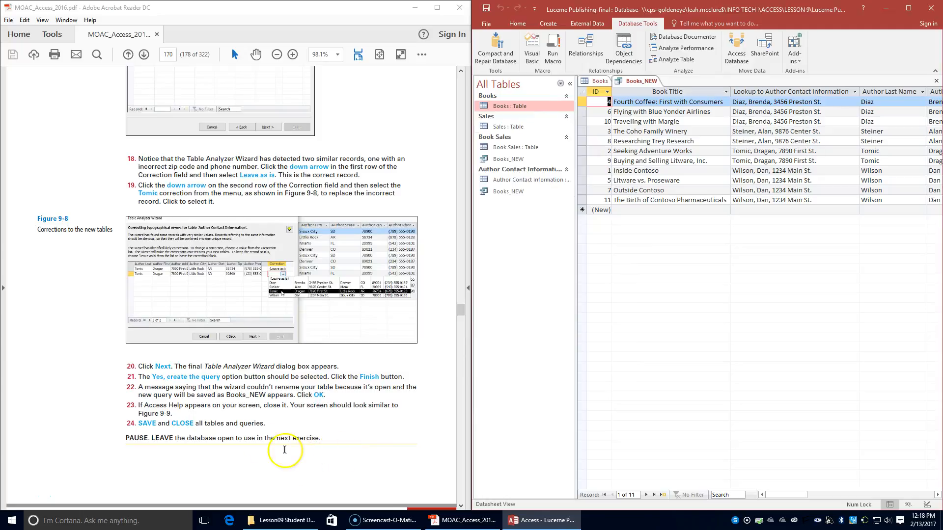
Step: Examine Figure 9-9, the Summarizing Table Data section, Table 9-1 of aggregate functions, and the Insert a Total Row instructions in the textbook
scroll(255, 415, down, 1)
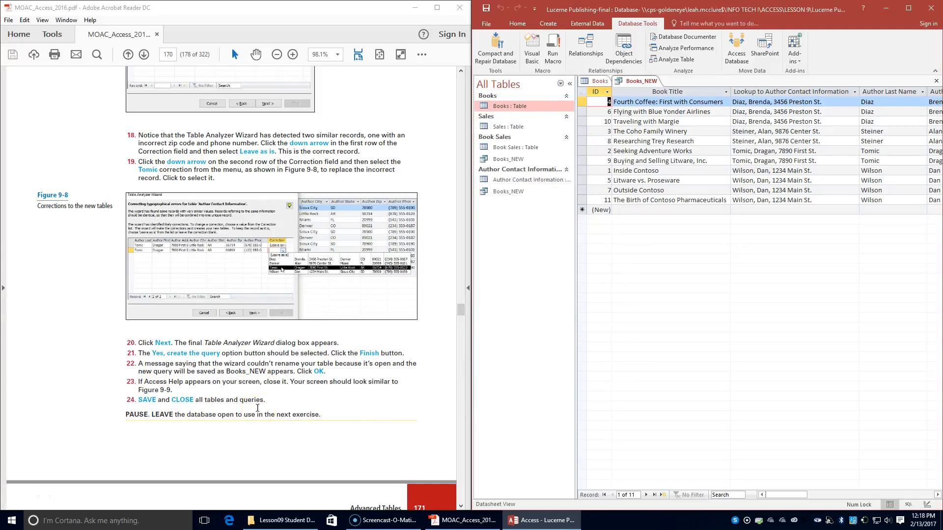
scroll(258, 407, down, 6)
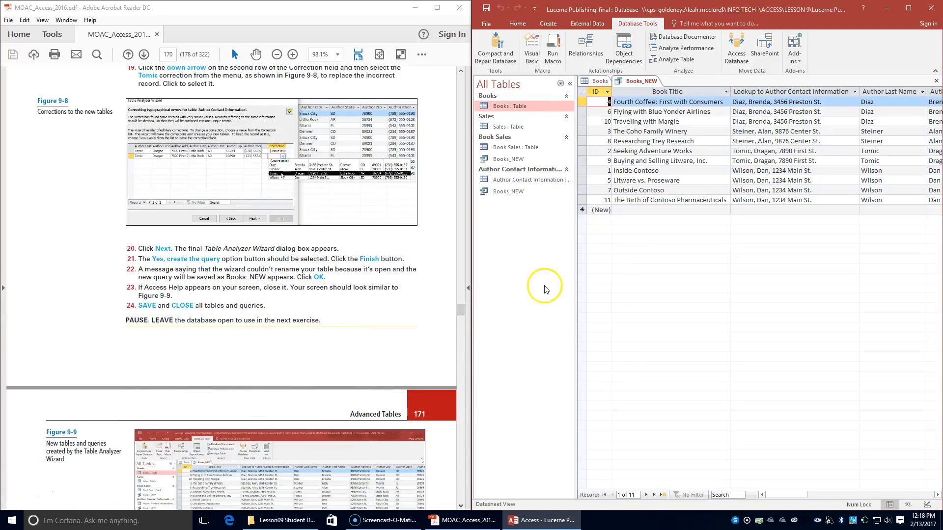
scroll(411, 332, down, 1)
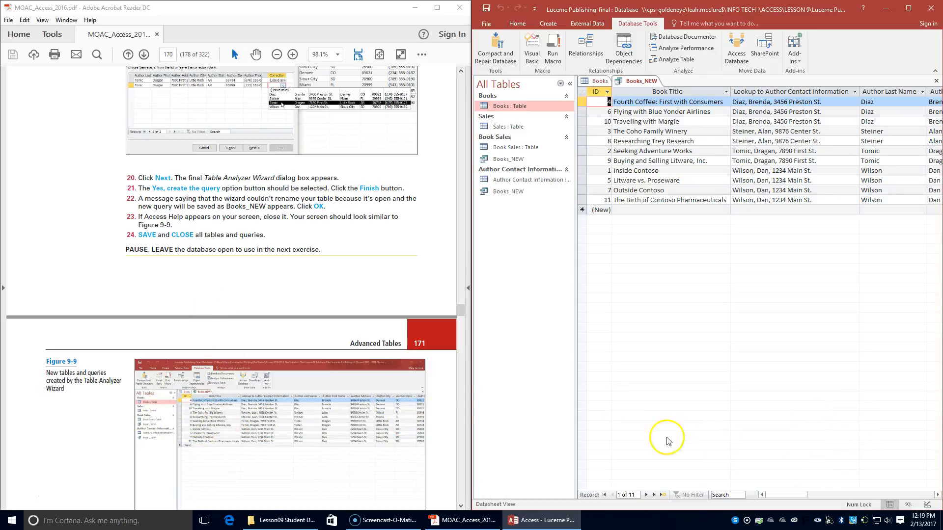
drag(773, 493, 740, 501)
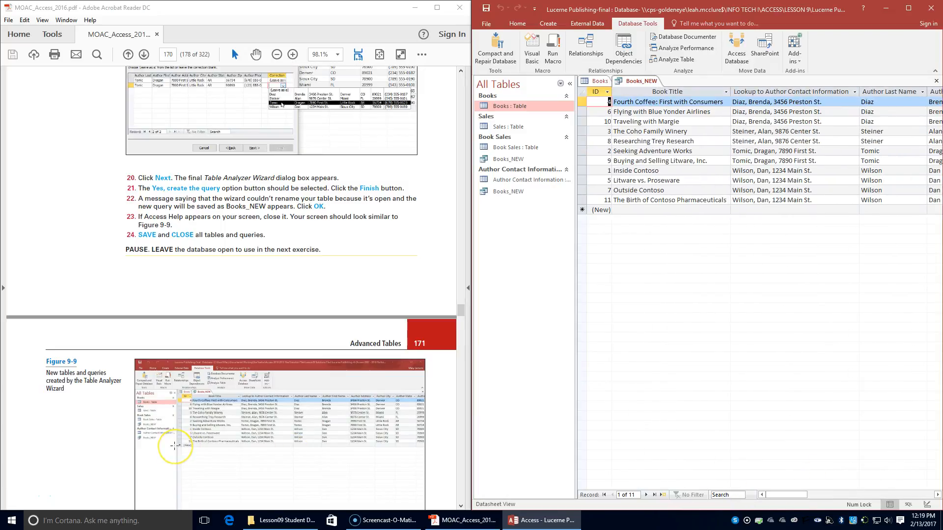
scroll(177, 437, down, 3)
scroll(175, 447, down, 1)
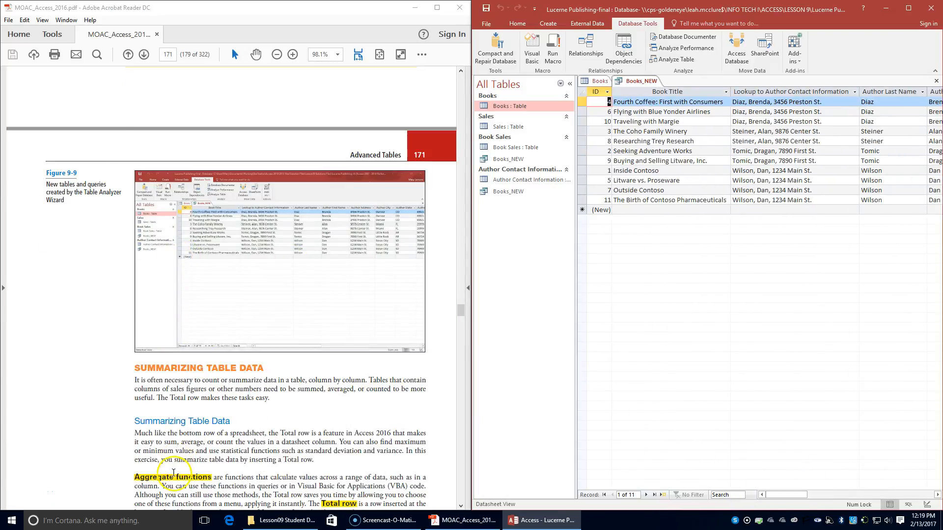
scroll(147, 410, down, 1)
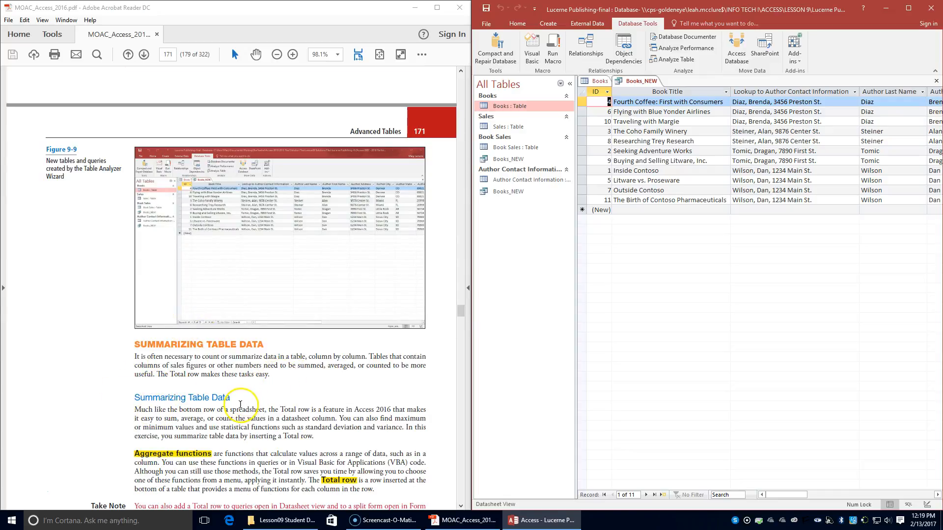
scroll(238, 408, down, 2)
scroll(236, 409, down, 2)
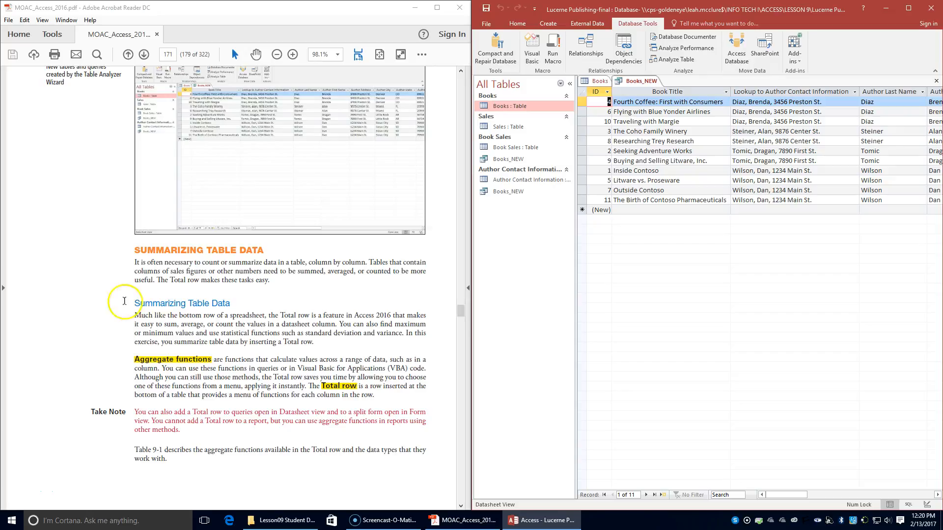
scroll(122, 430, down, 10)
scroll(122, 431, down, 4)
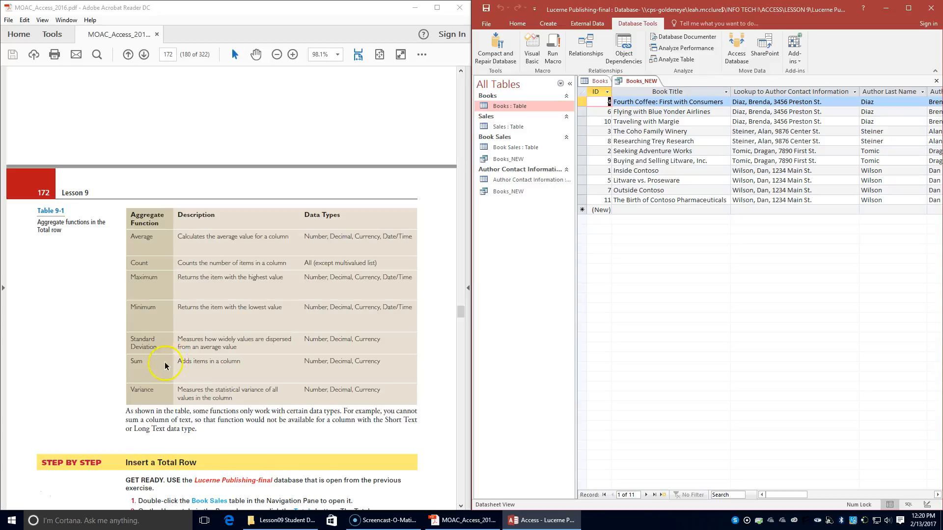
scroll(165, 366, down, 4)
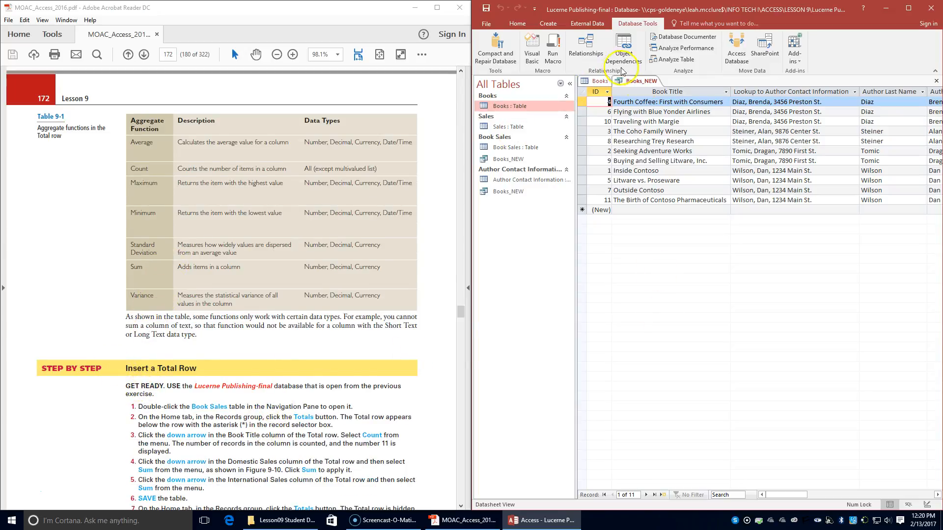
Step: Close the Books_NEW query and the Books table
right_click(638, 81)
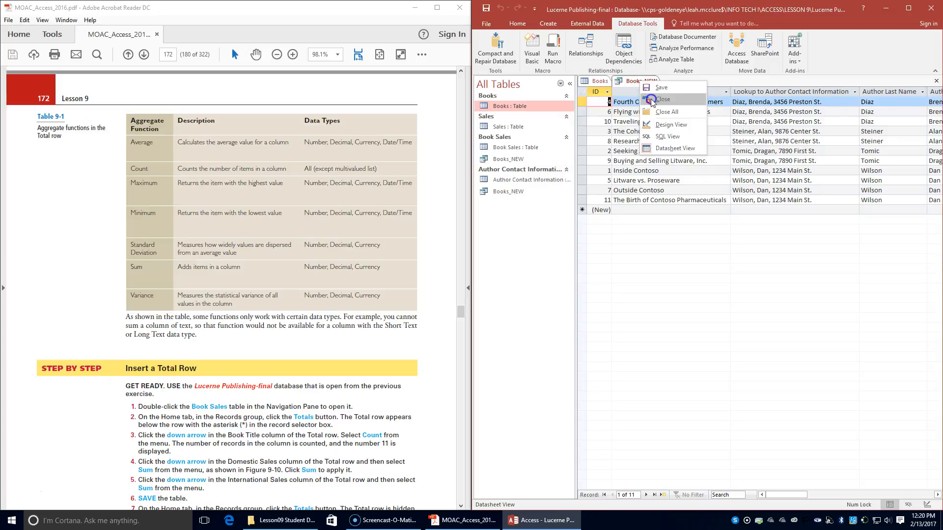
click(652, 102)
right_click(596, 81)
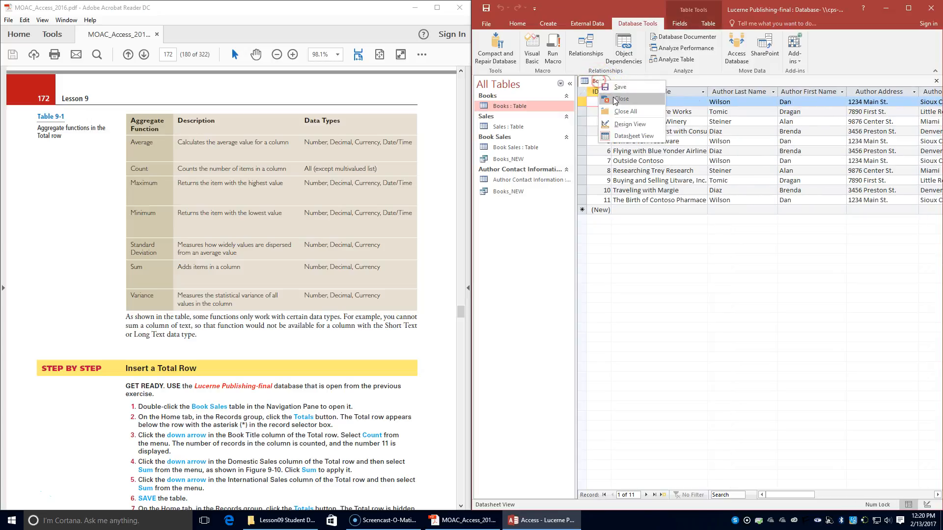
click(615, 100)
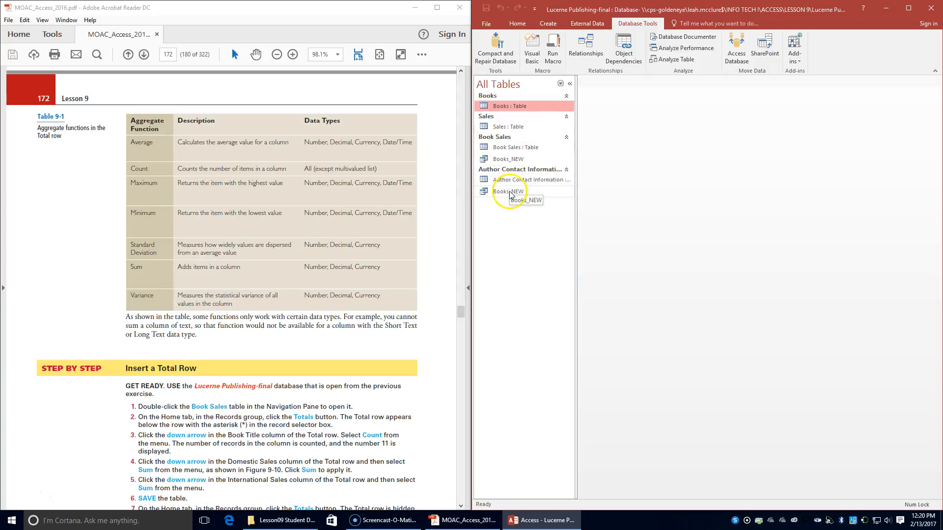
Step: Open the Book Sales table and add a Total row to its datasheet
click(509, 148)
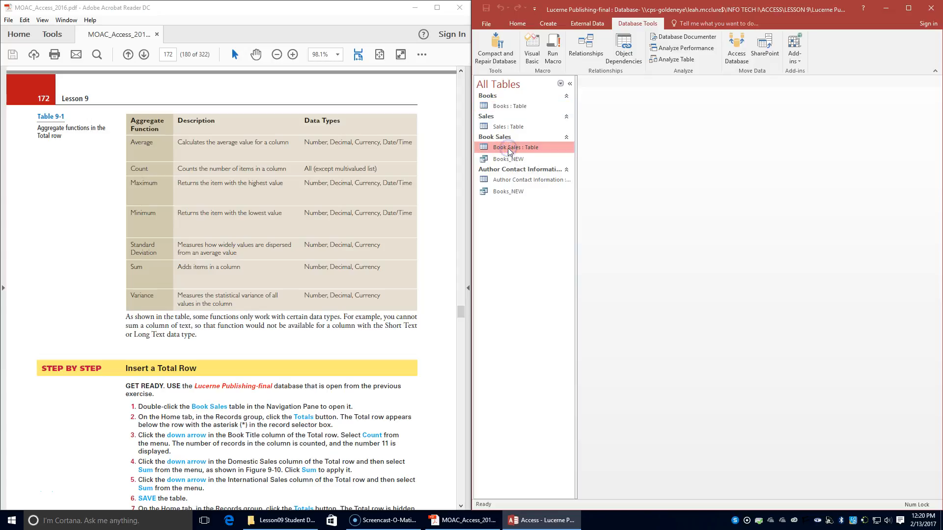
double_click(508, 148)
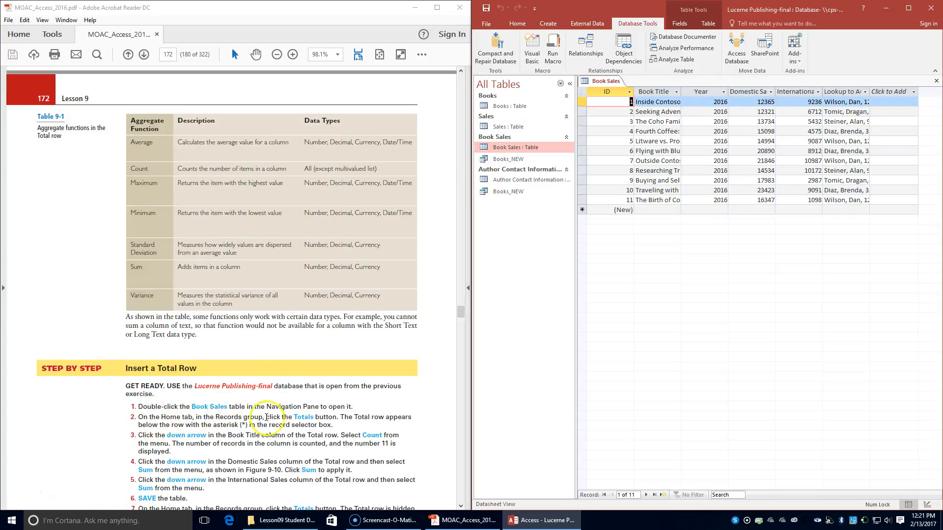
click(517, 23)
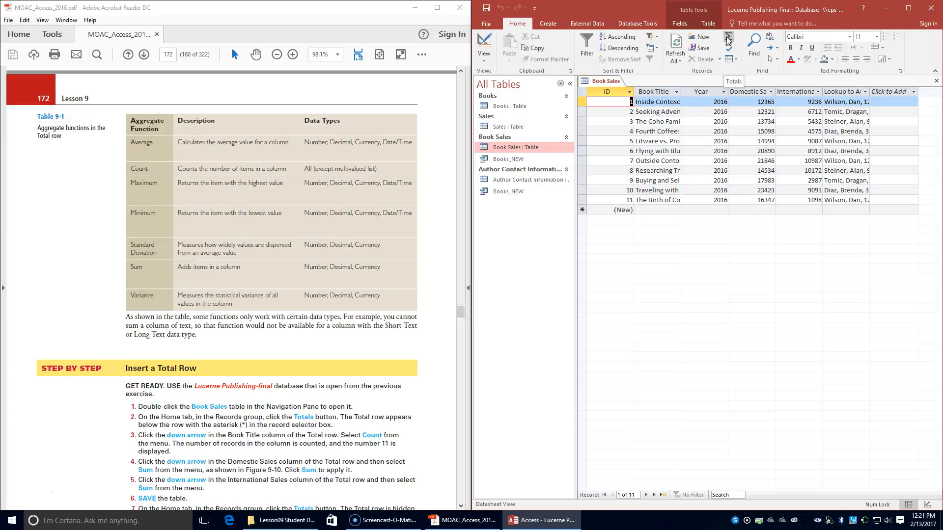
click(727, 38)
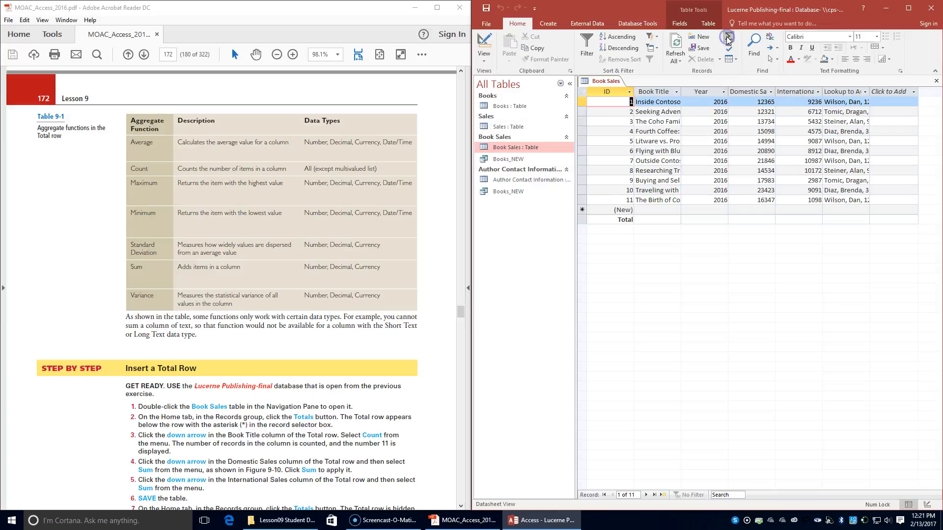
click(725, 50)
Step: Read the remaining Total row instructions and set the Book Title column's total to Count
scroll(195, 300, down, 1)
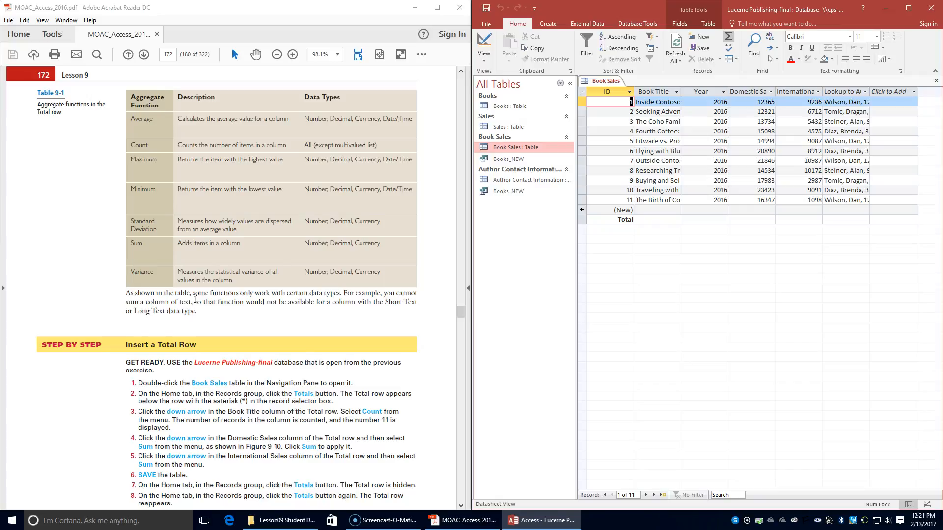
scroll(192, 306, down, 1)
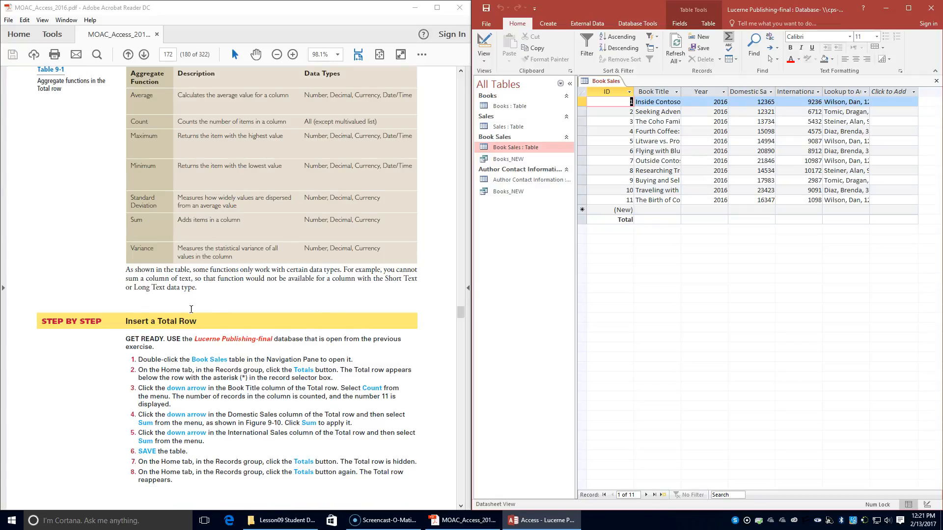
scroll(191, 309, down, 1)
scroll(191, 309, down, 2)
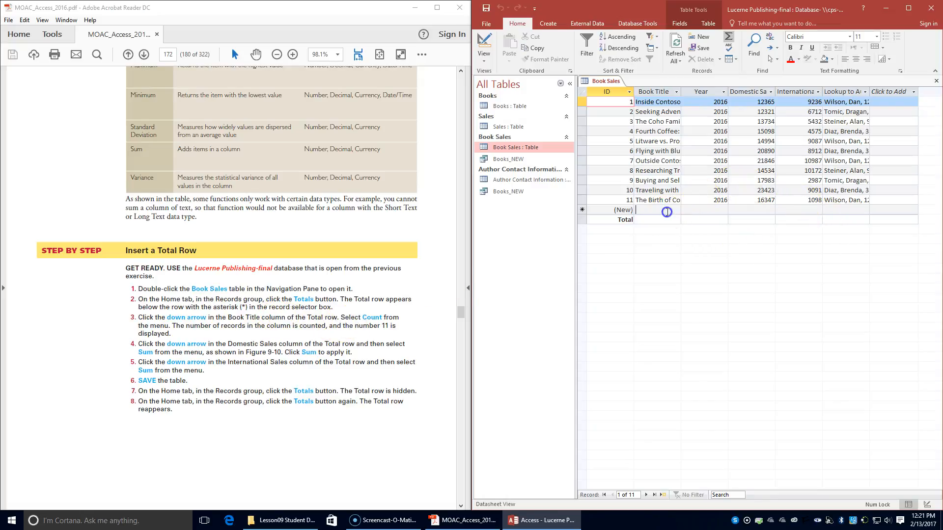
click(675, 219)
click(638, 219)
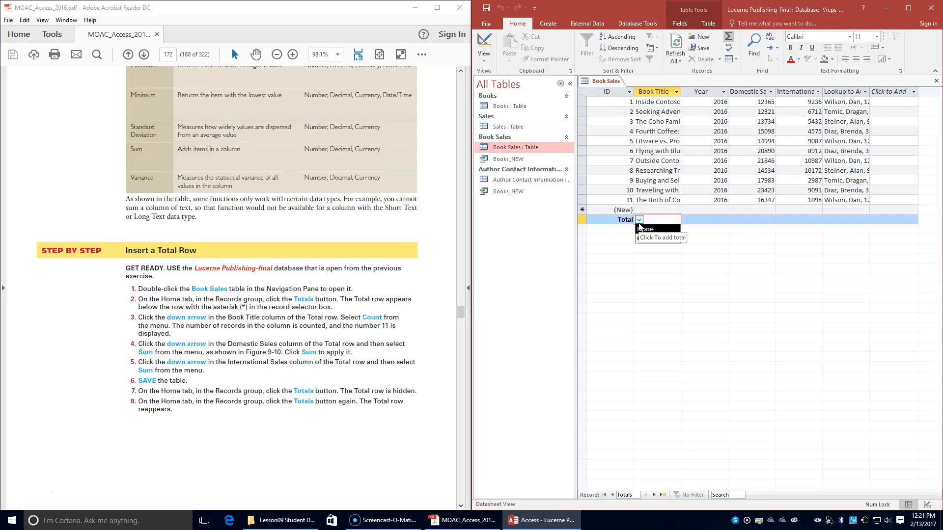
click(647, 238)
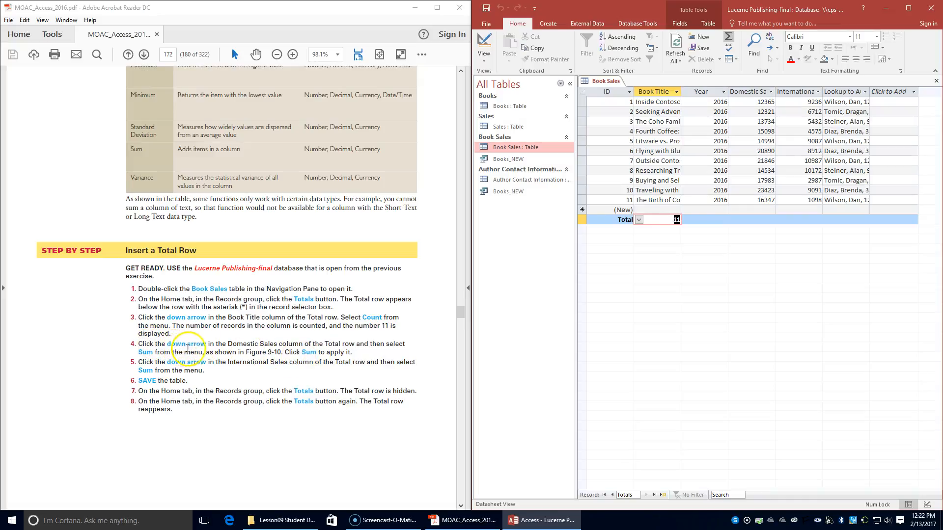
Step: Set the Domestic Sales column's total to Sum in the Total row
click(751, 219)
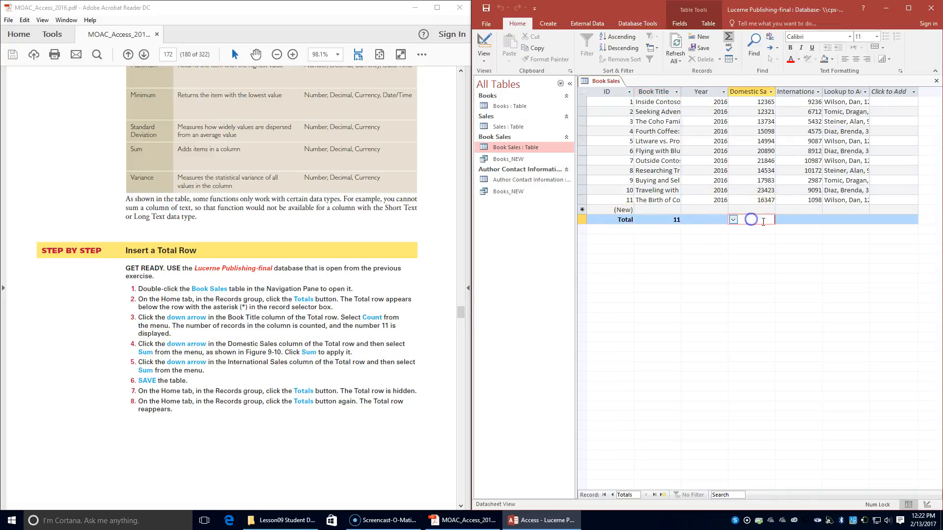
click(732, 221)
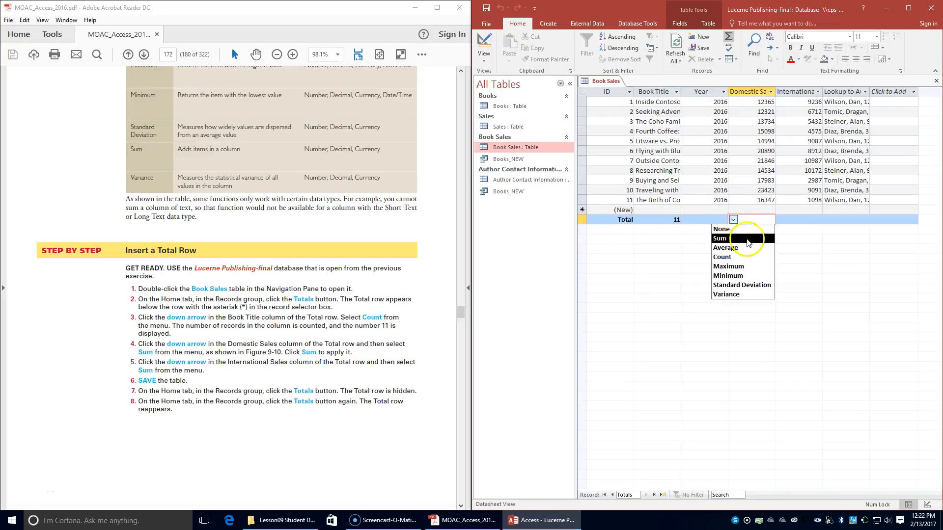
click(720, 239)
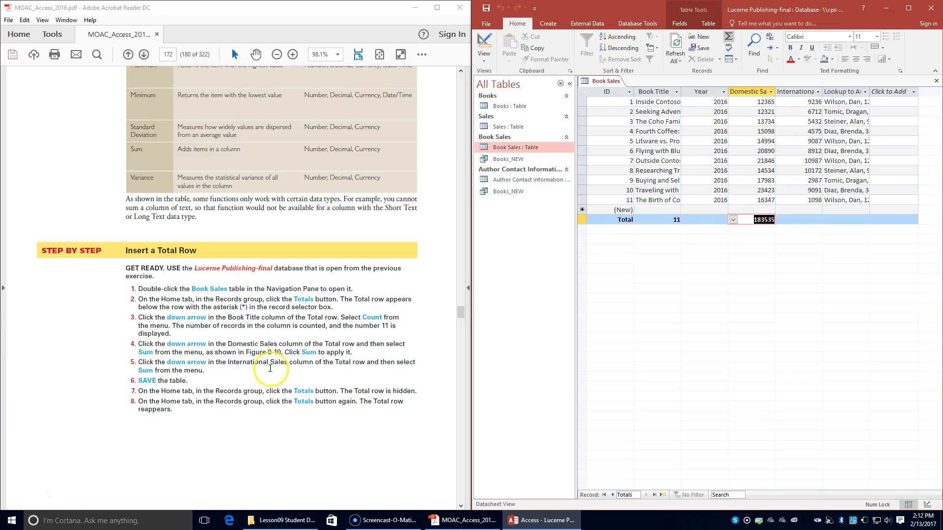
click(733, 220)
click(733, 220)
Step: Set the International Sales column's total to Sum and save the Book Sales table
click(810, 220)
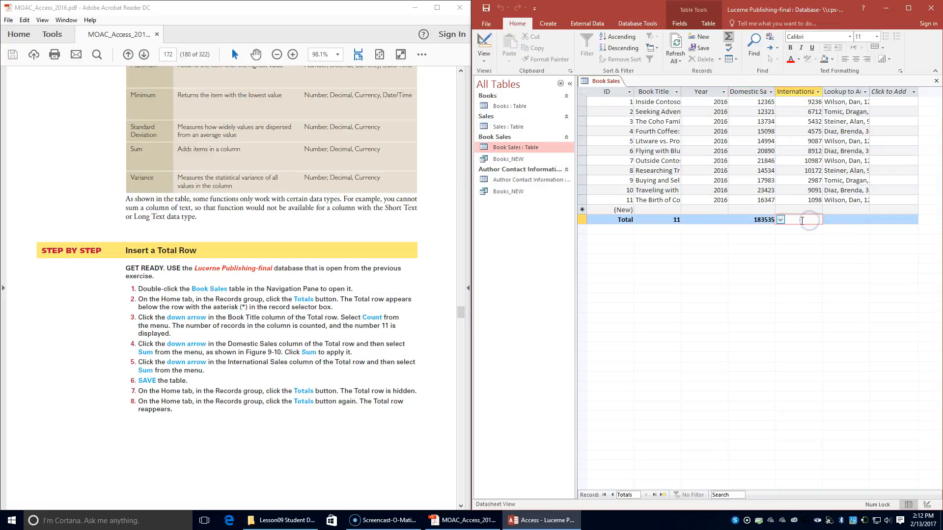
click(779, 220)
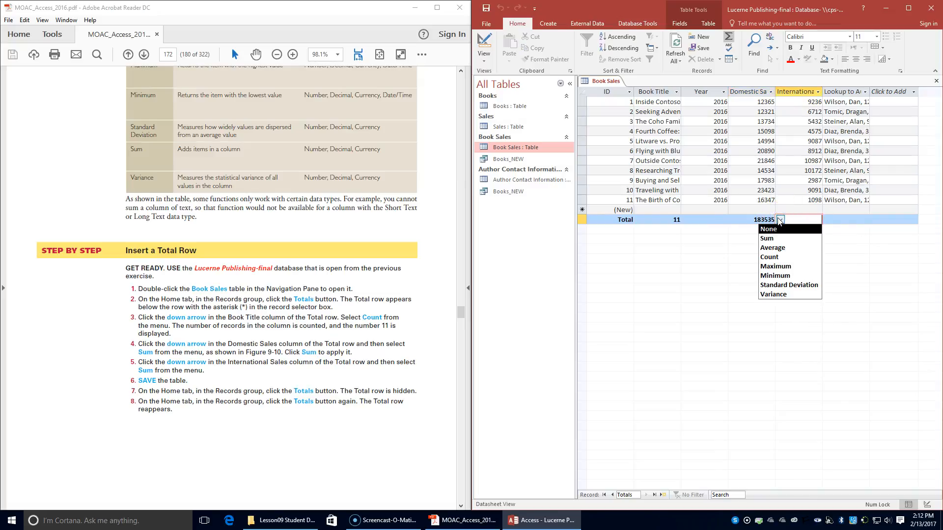
click(785, 239)
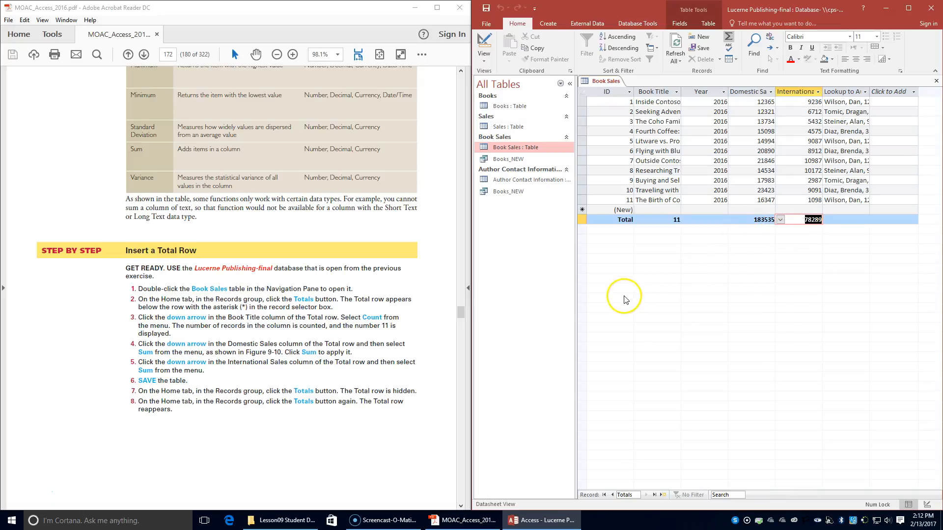
click(485, 7)
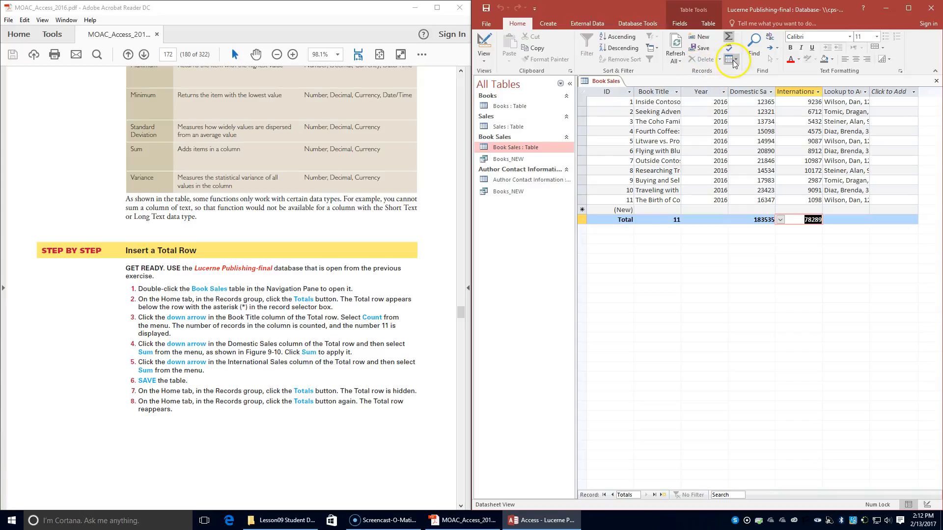
Step: Hide and redisplay the Total row, and save and close the Book Sales table as instruction 9 directs
click(728, 39)
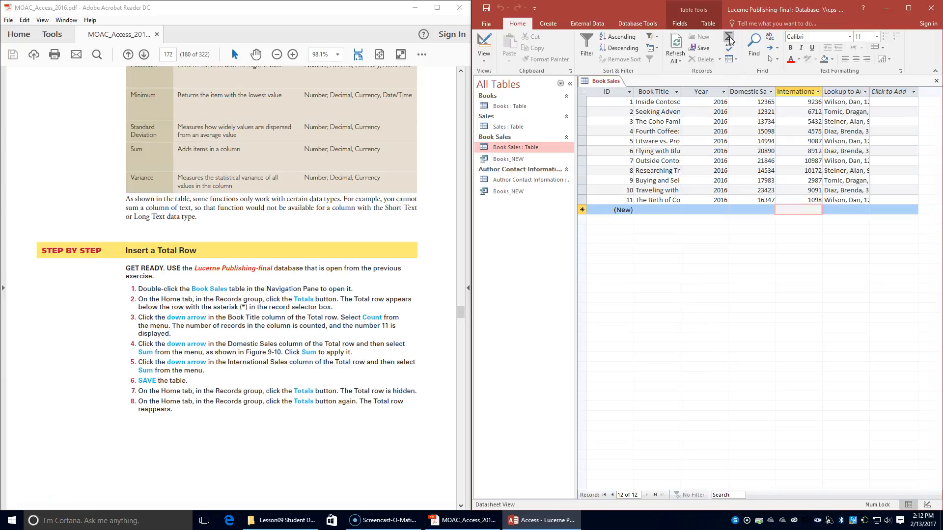
click(728, 40)
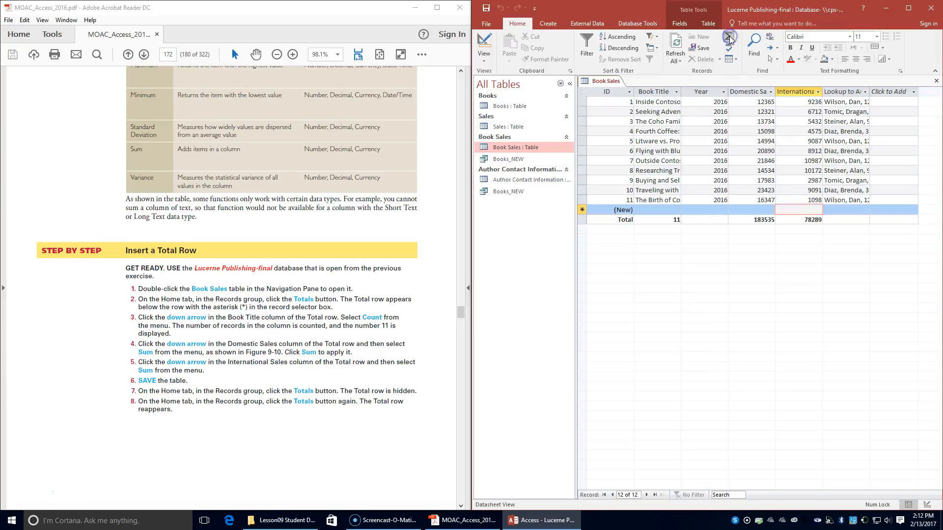
scroll(135, 405, down, 5)
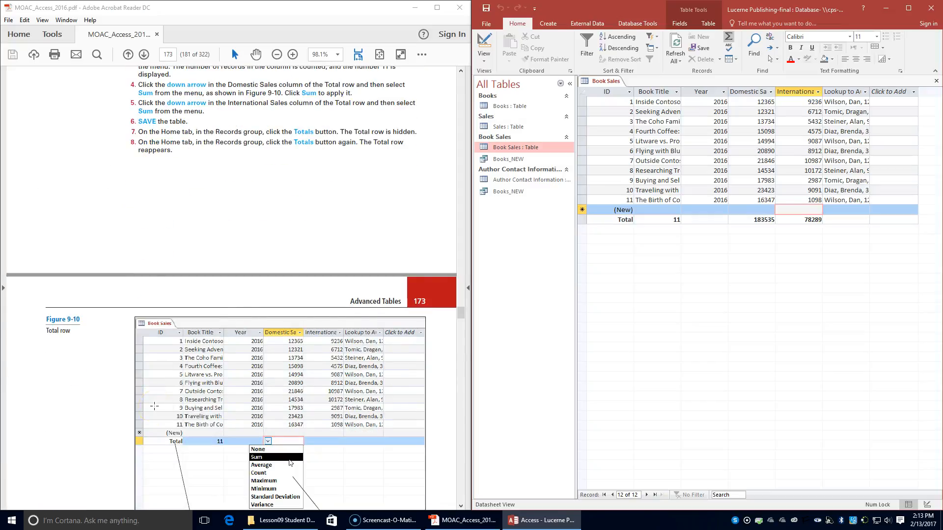
scroll(154, 405, down, 4)
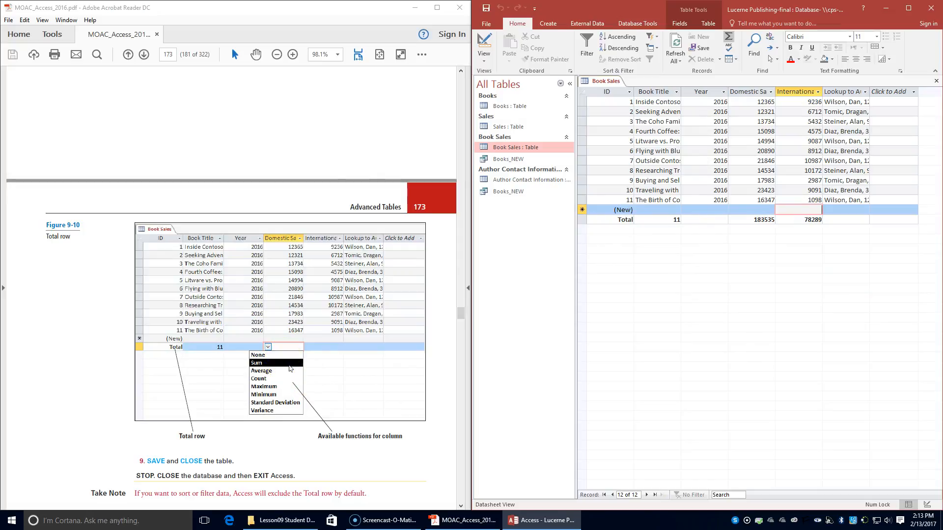
click(485, 8)
click(938, 82)
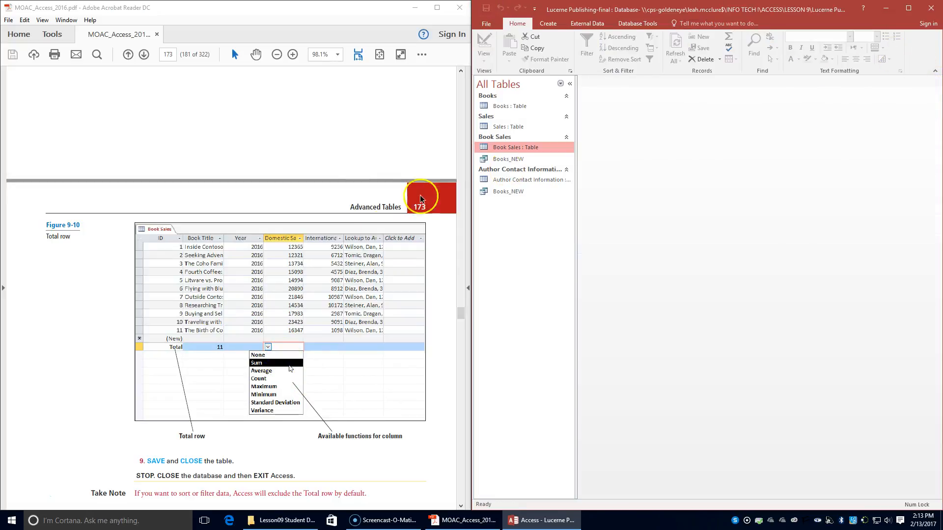
scroll(373, 241, down, 2)
scroll(373, 241, down, 3)
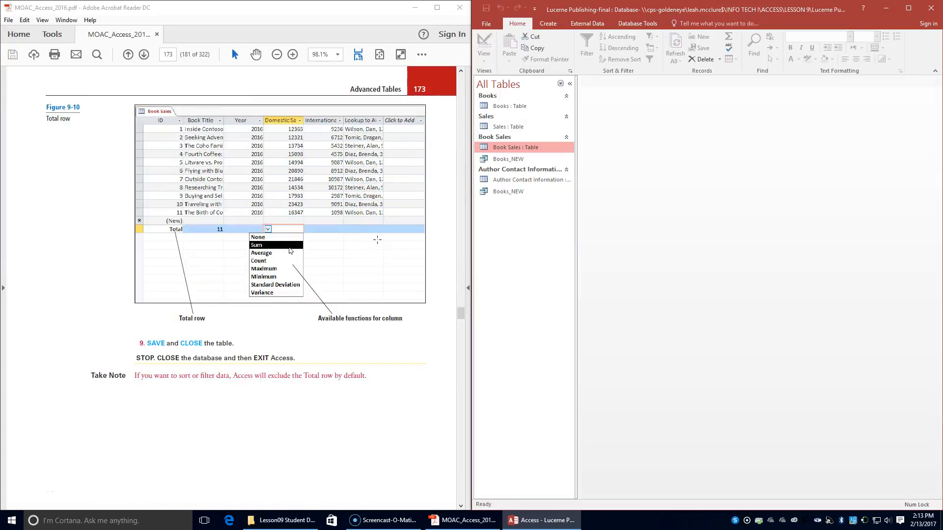
click(636, 92)
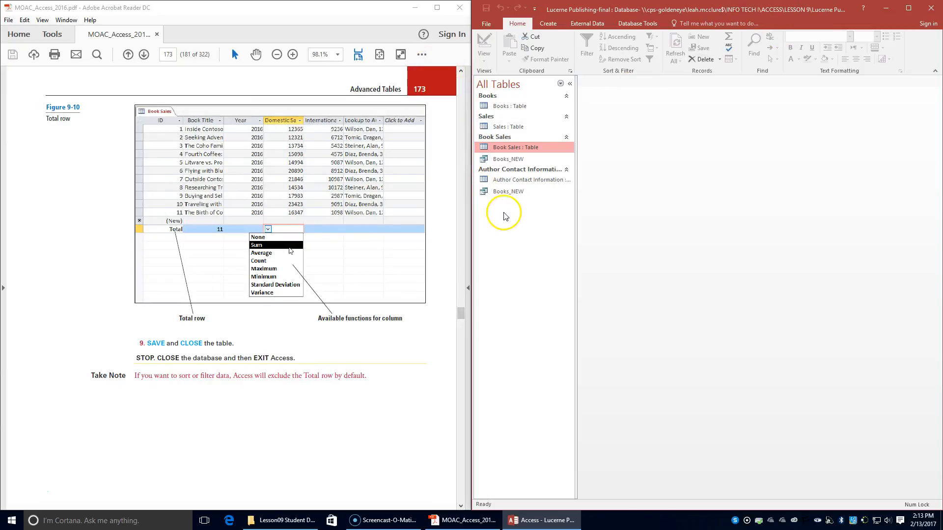